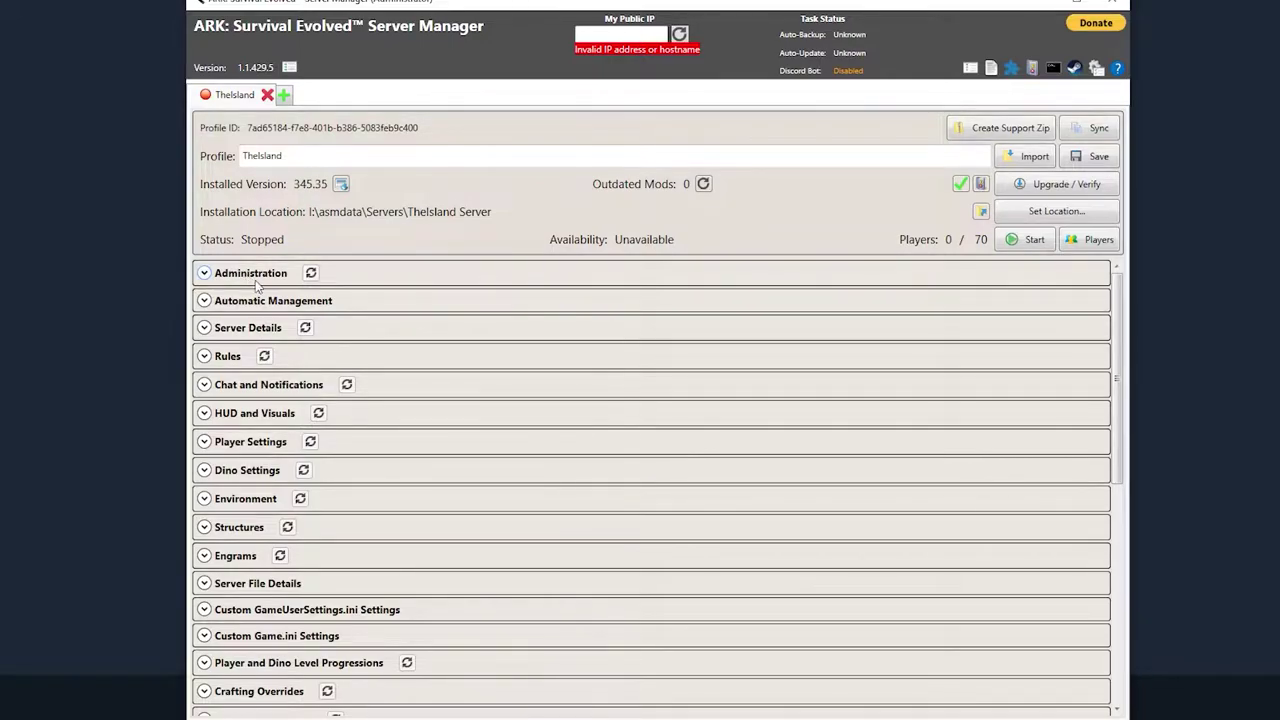
Expand the Administration settings and open the Workshop mod list for adding mods to TheIsland.
left_click(248, 275)
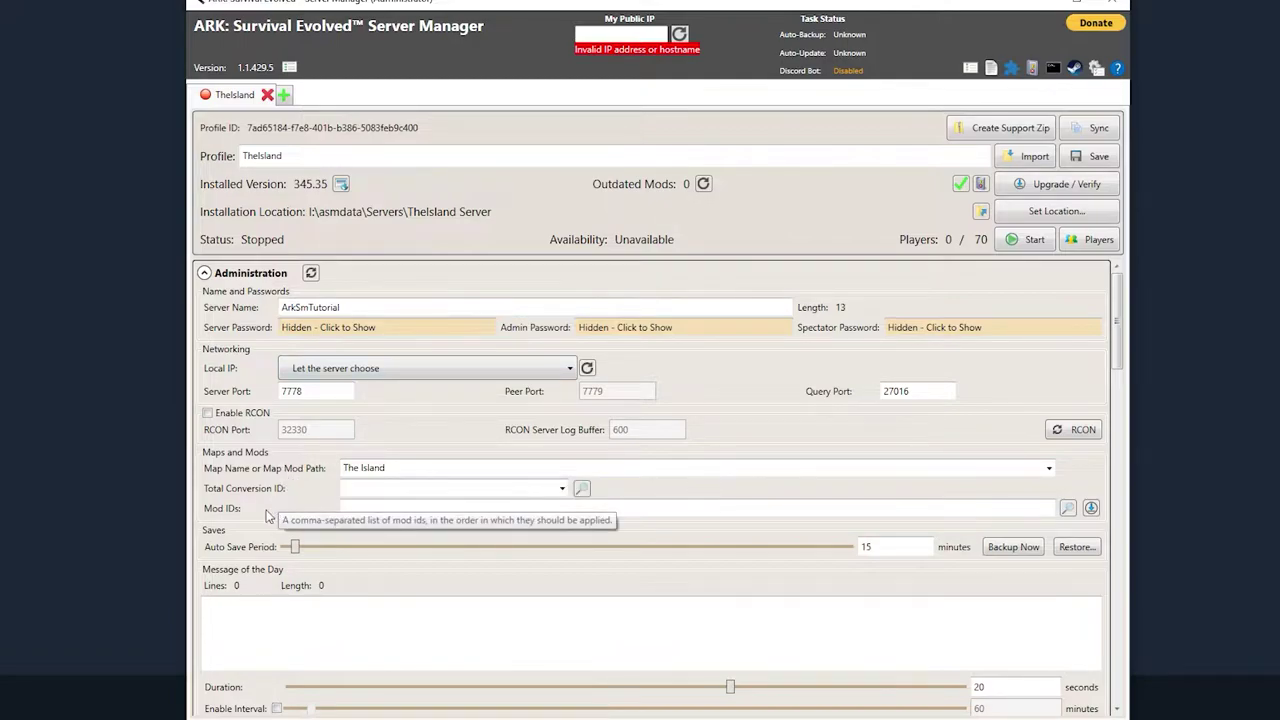
left_click(1067, 509)
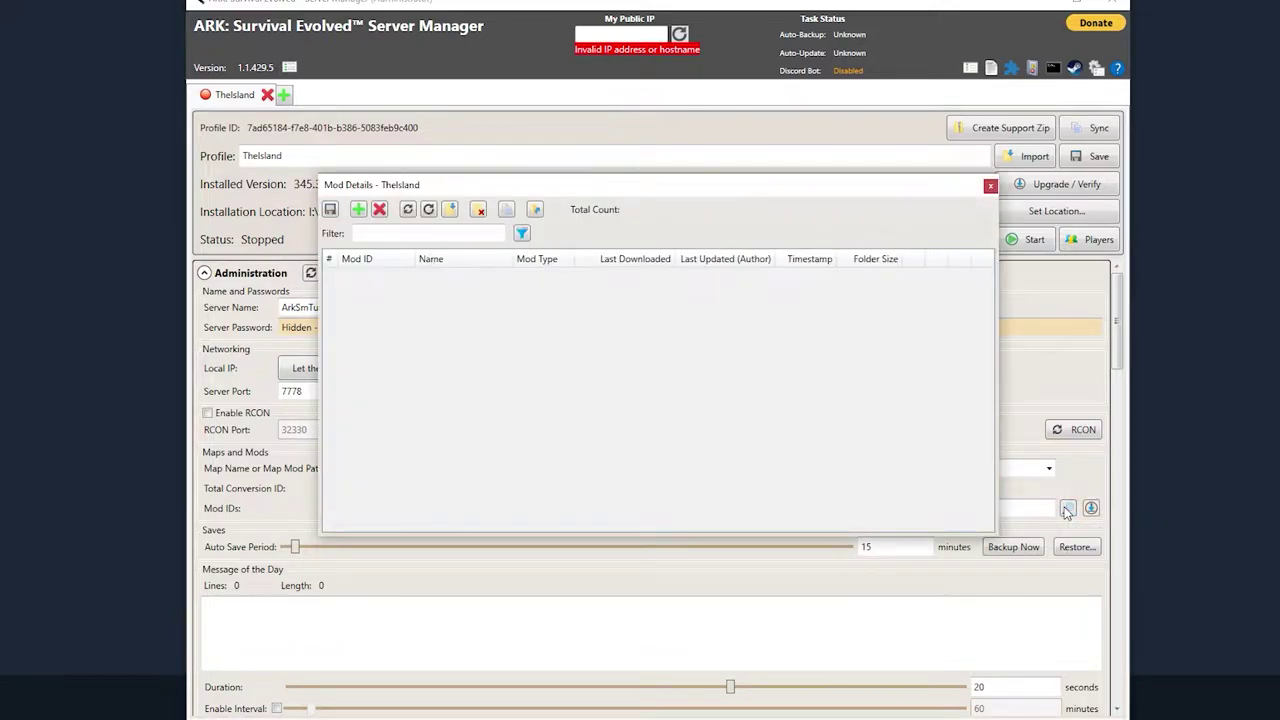
left_click(358, 209)
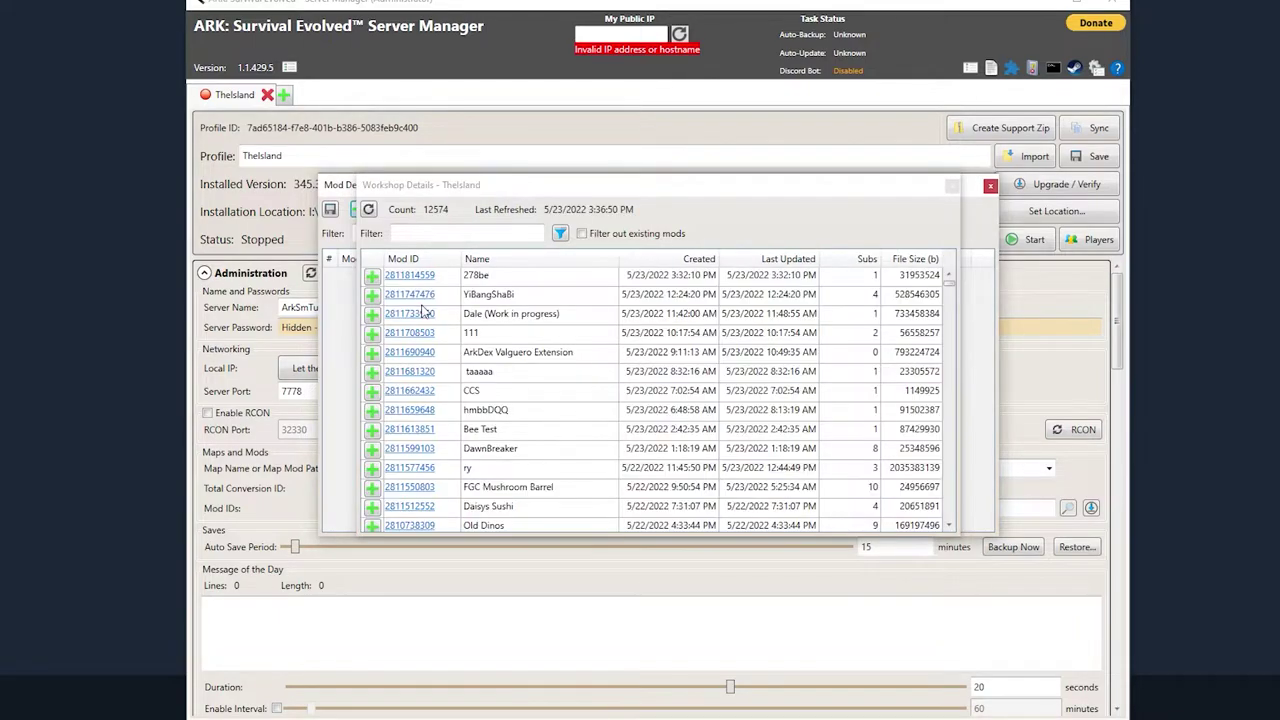
Look through the mods offered in the Workshop Details list, including older entries, and close it.
scroll(485, 337, "down", 10)
left_click_drag(950, 285, 949, 470)
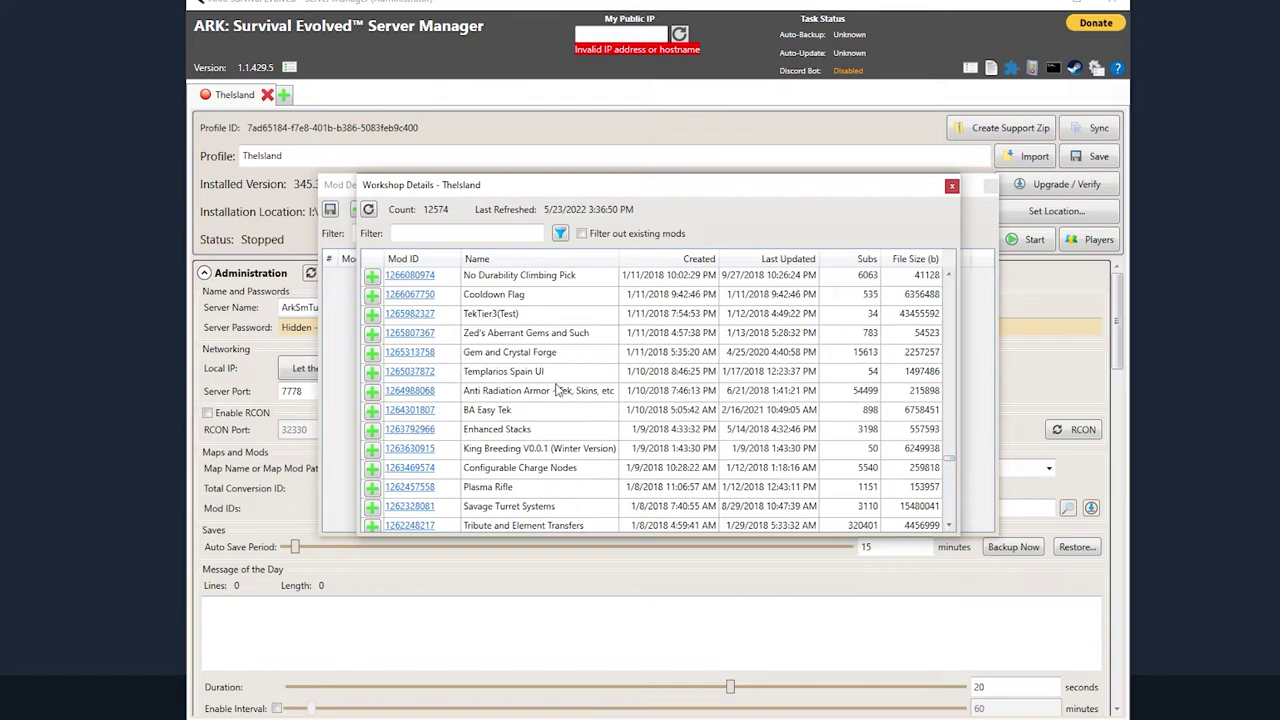
scroll(514, 336, "down", 5)
scroll(522, 484, "up", 5)
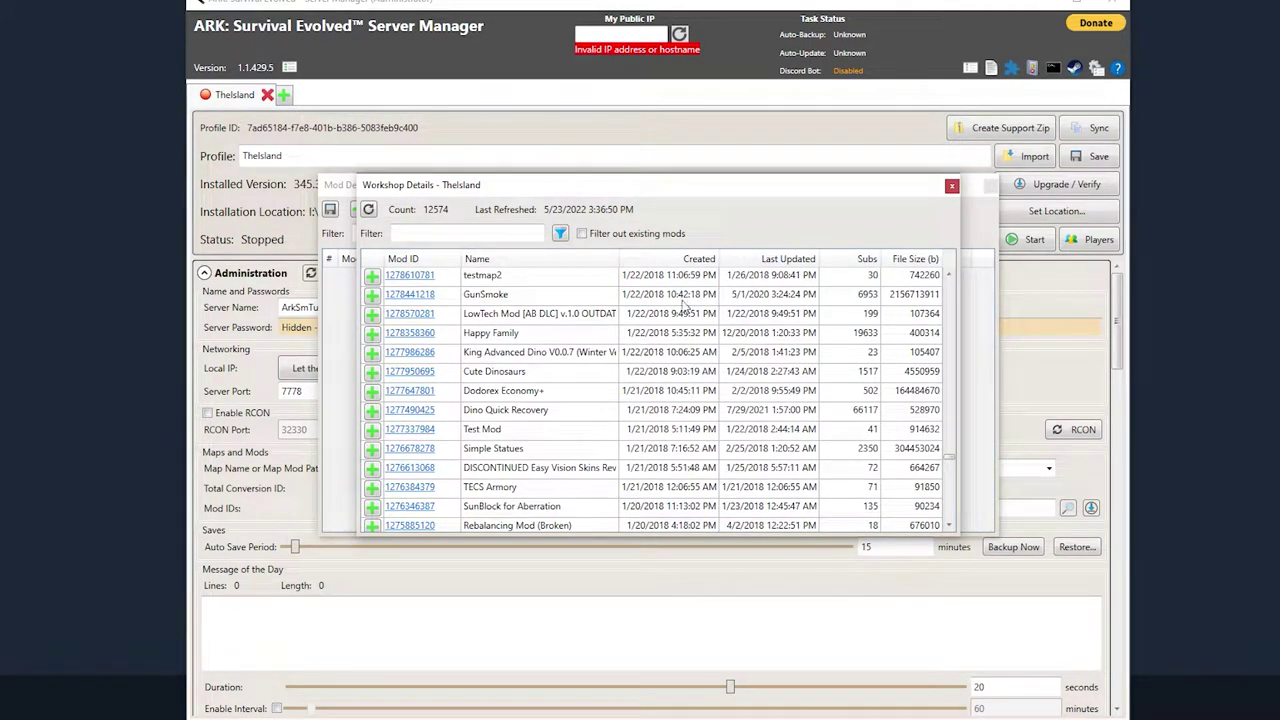
left_click(951, 186)
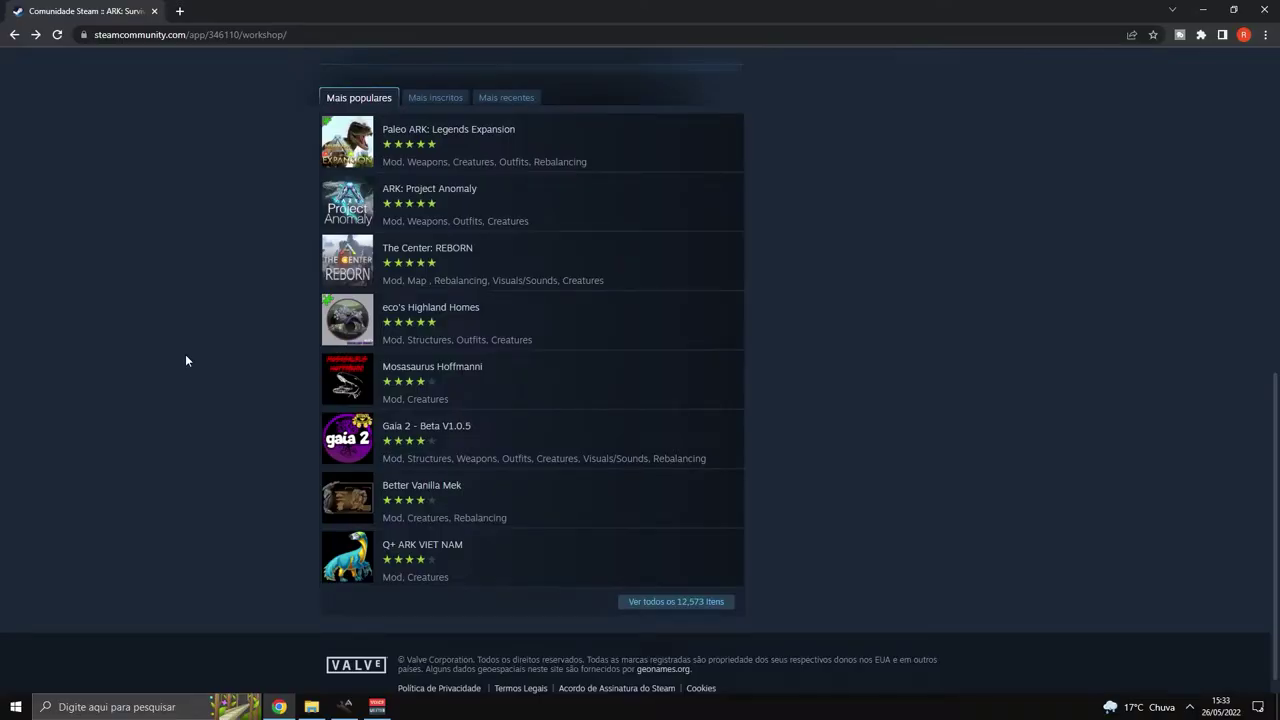
Examine the most popular, most subscribed and most recent mods on the ARK Steam Workshop page in the browser.
scroll(400, 420, "up", 2)
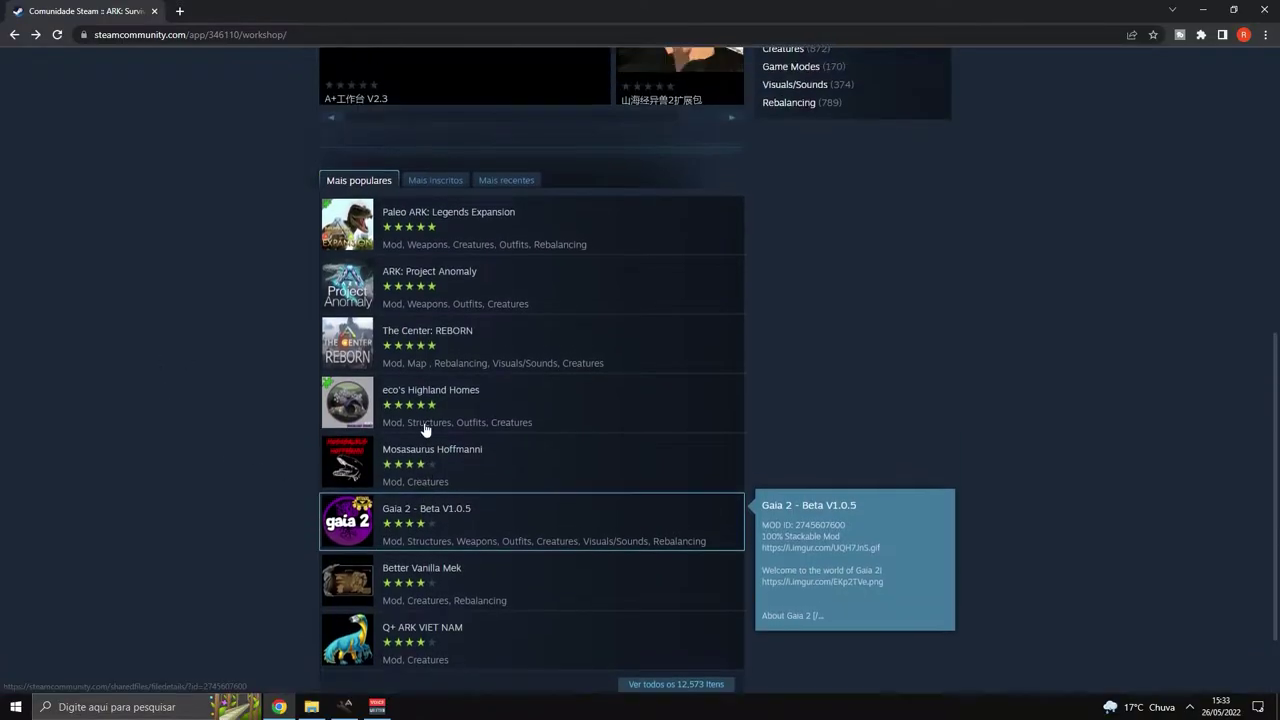
left_click(436, 231)
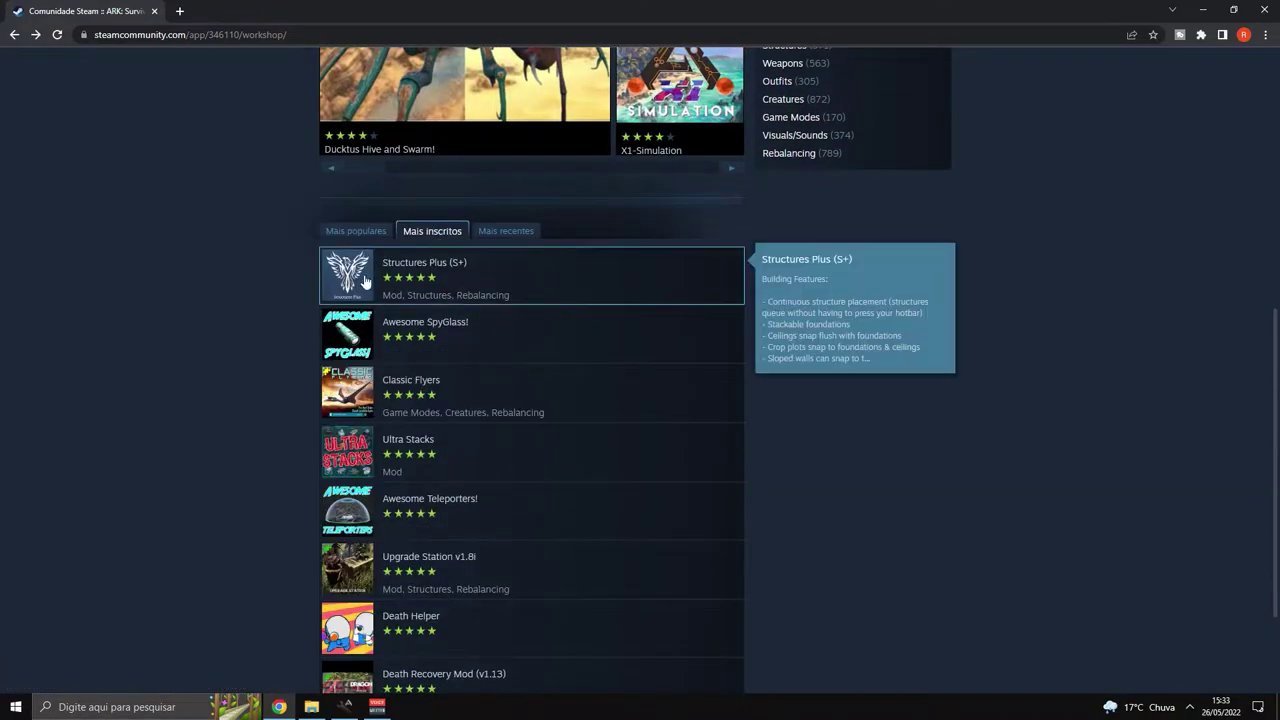
left_click(515, 233)
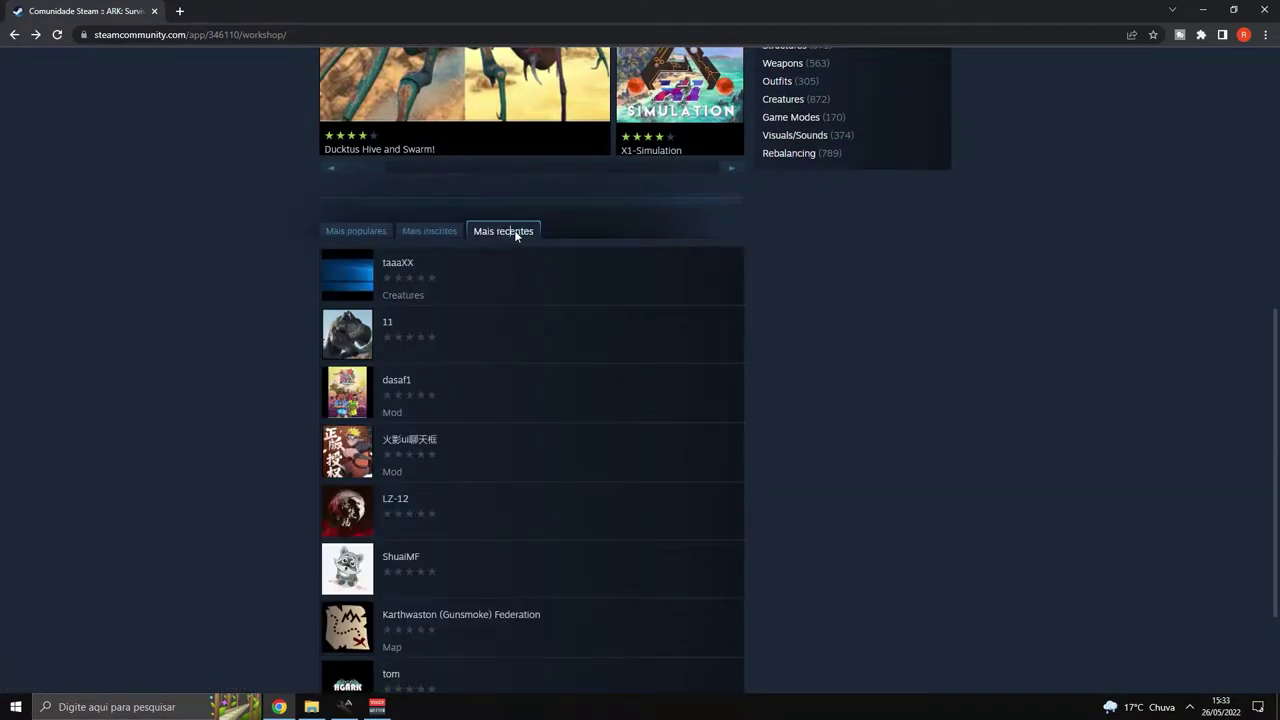
left_click(440, 232)
mouse_move(398, 333)
left_click(355, 231)
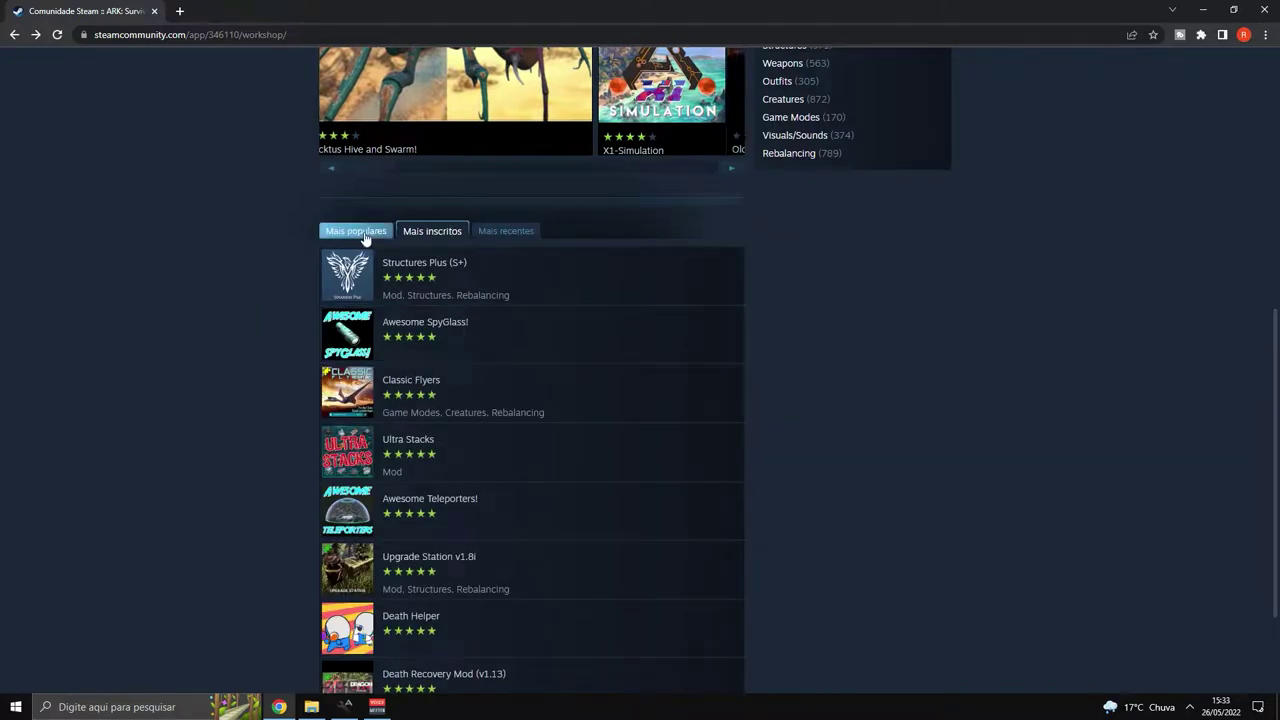
scroll(190, 285, "up", 1)
scroll(204, 310, "up", 1)
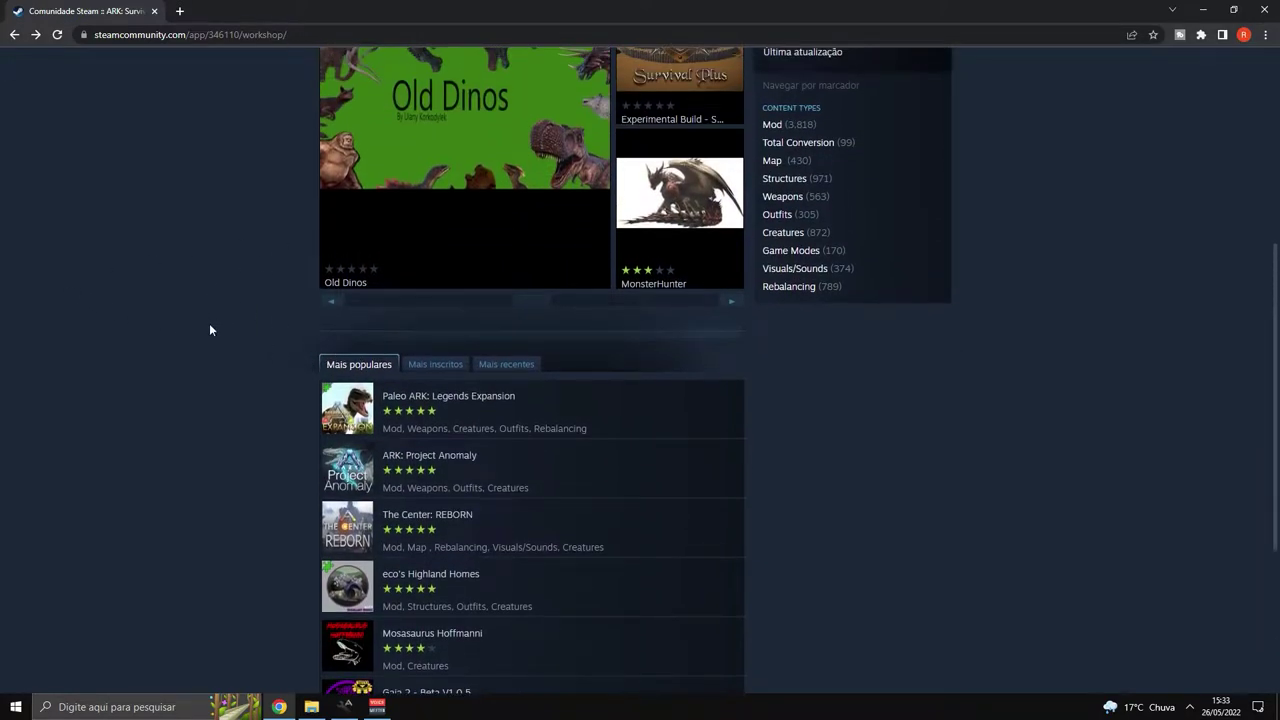
scroll(210, 326, "down", 1)
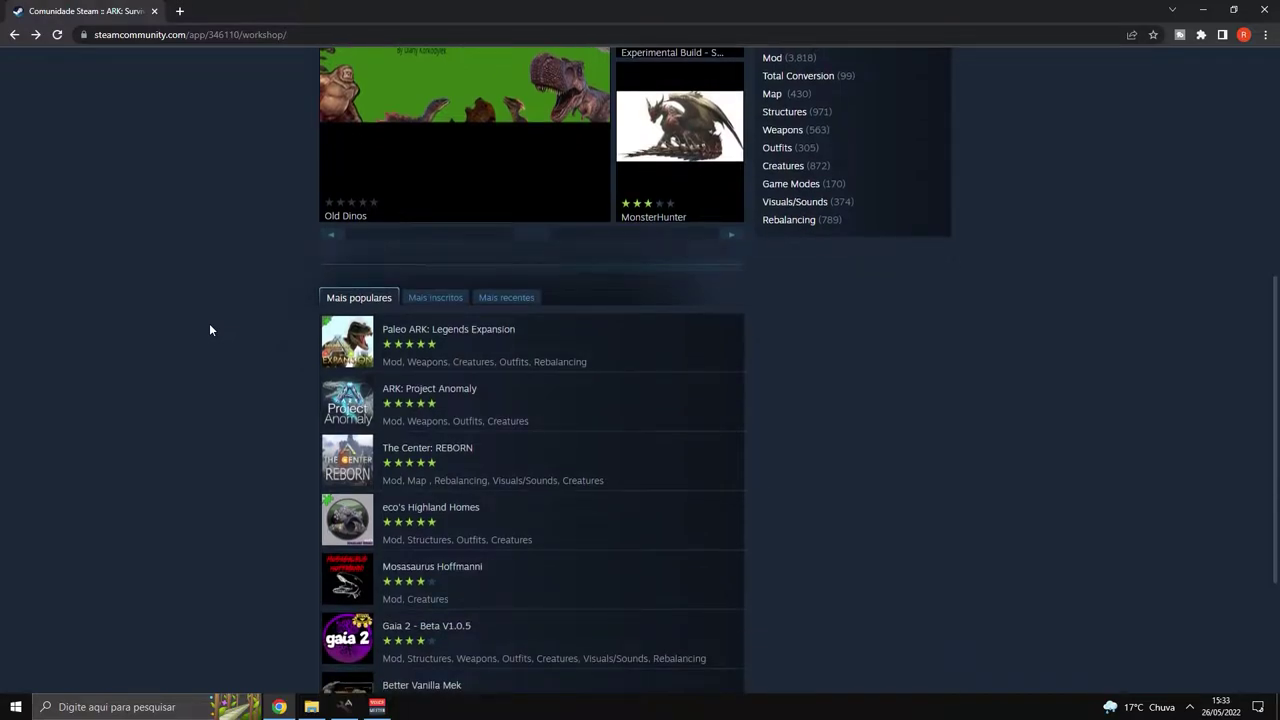
scroll(209, 329, "down", 1)
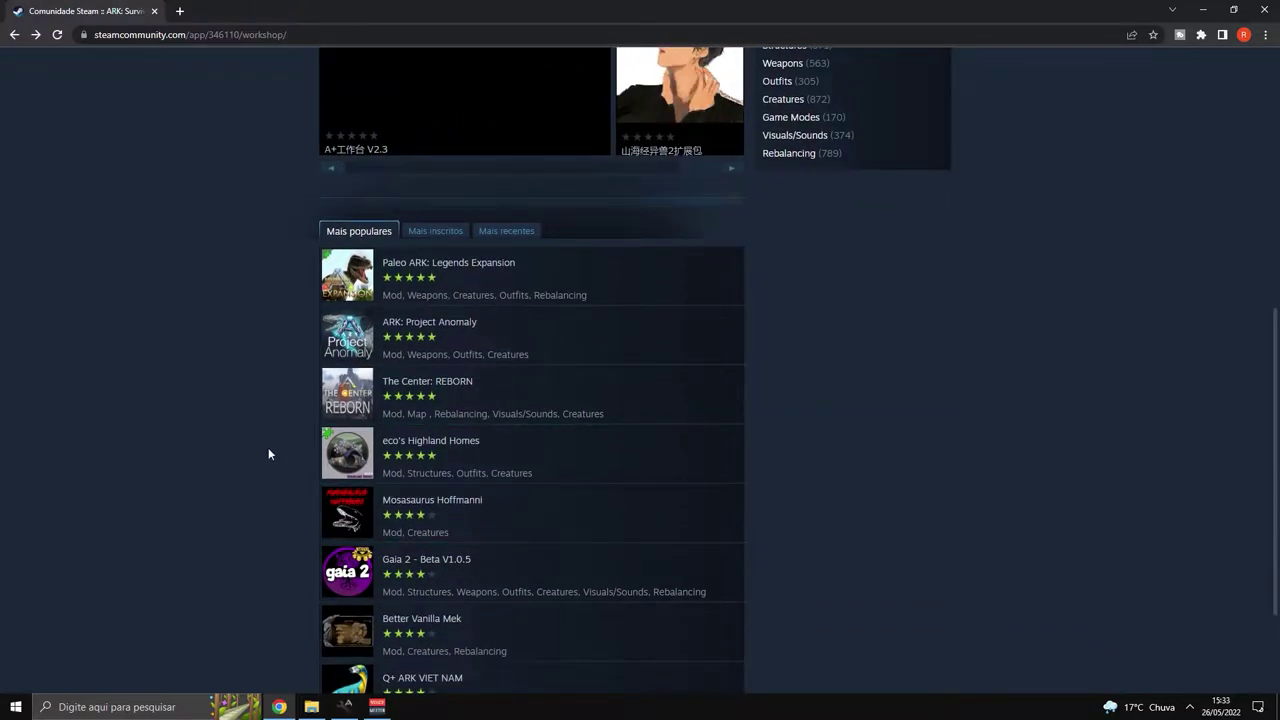
scroll(231, 432, "down", 1)
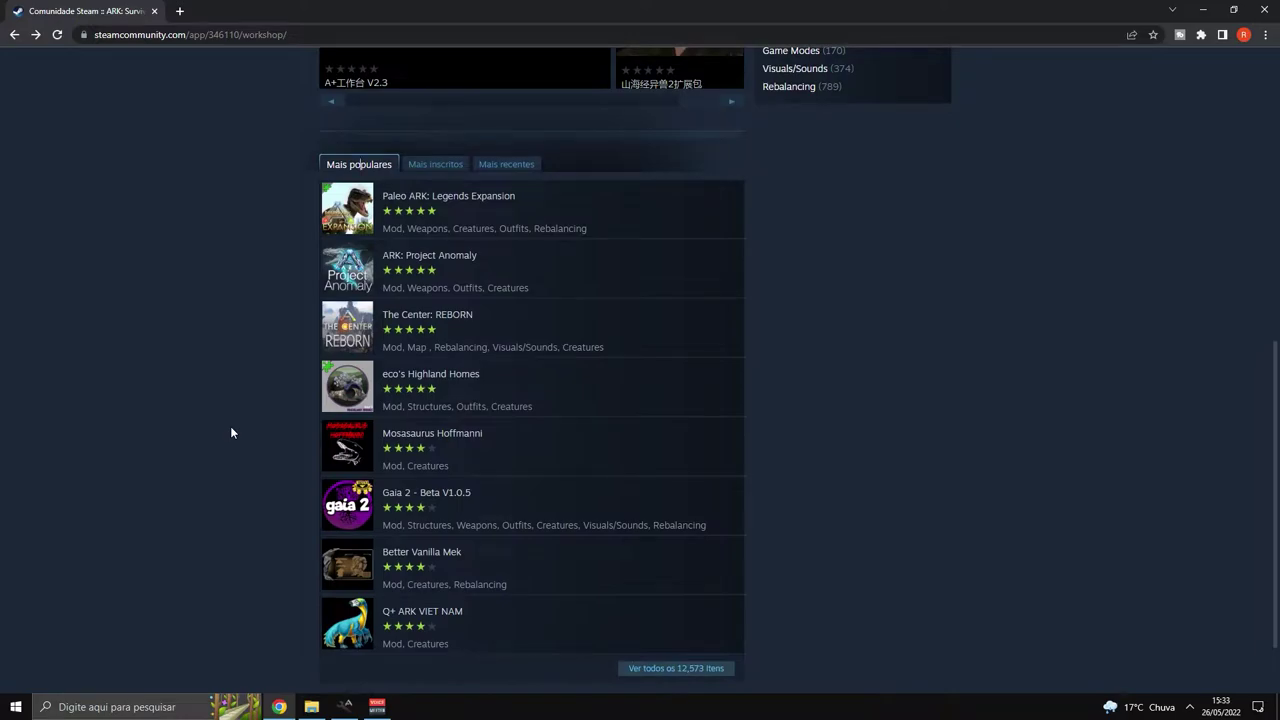
scroll(226, 425, "down", 1)
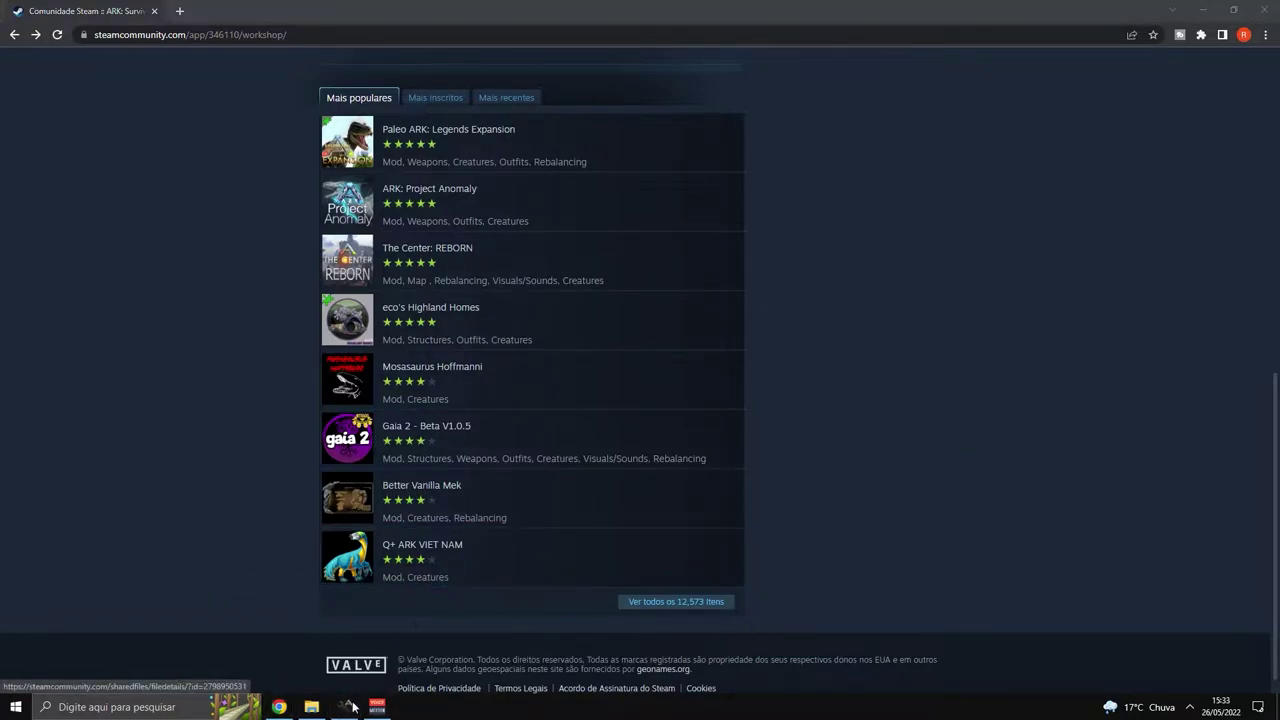
Switch back to ARK Server Manager, close the Mod Details window and make the Mod IDs entry ready for input.
key("alt+Tab")
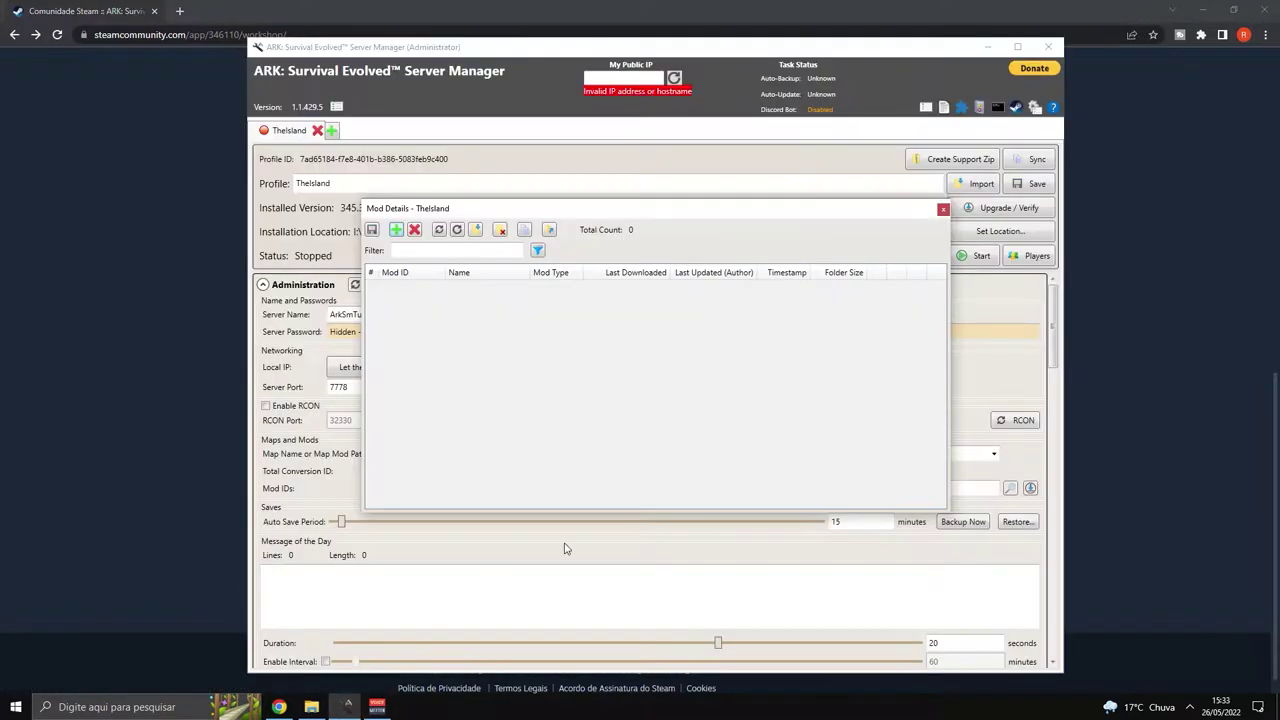
left_click(943, 210)
left_click(390, 488)
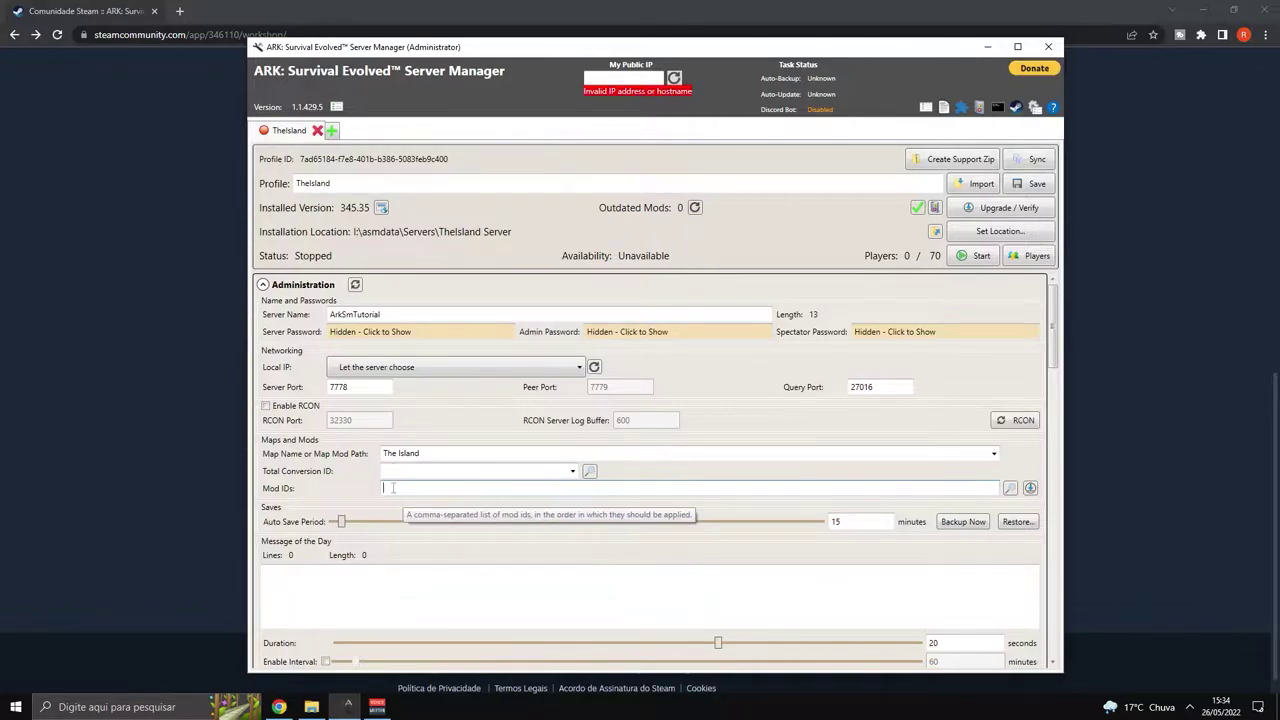
Switch to the Steam Workshop in the browser and open Structures Plus (S+) from the most subscribed mods.
left_click(136, 279)
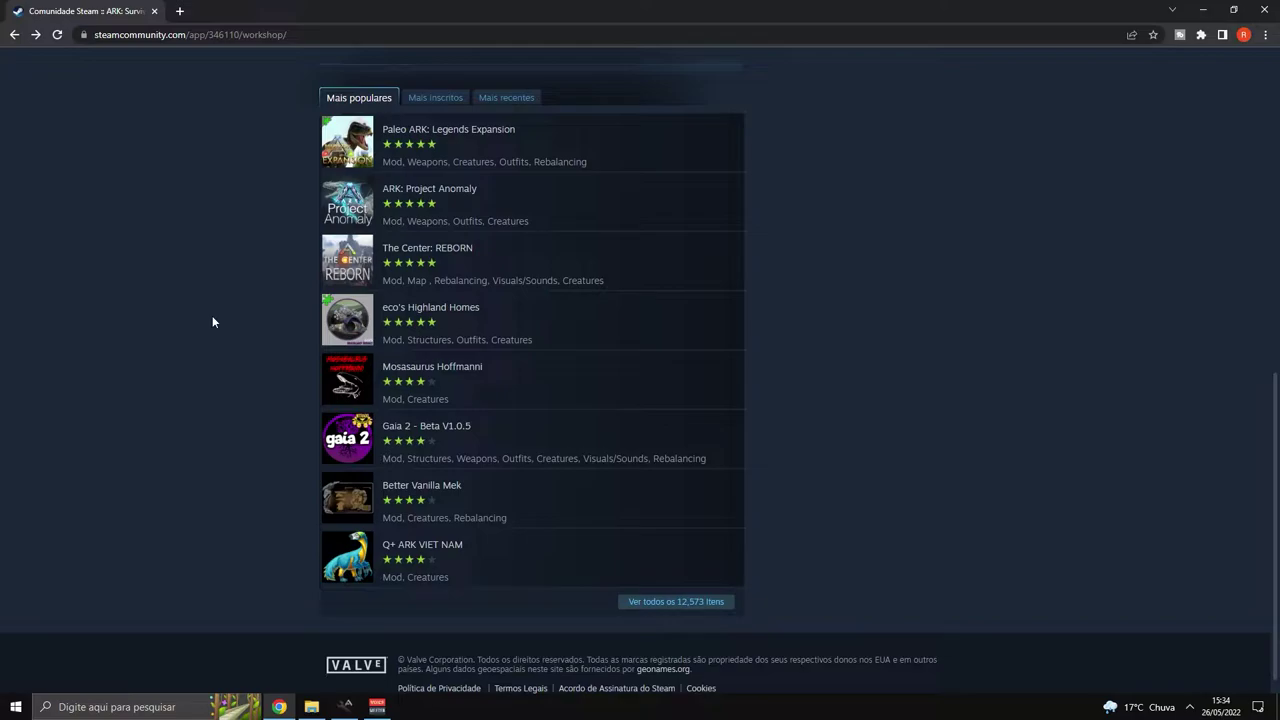
left_click(455, 97)
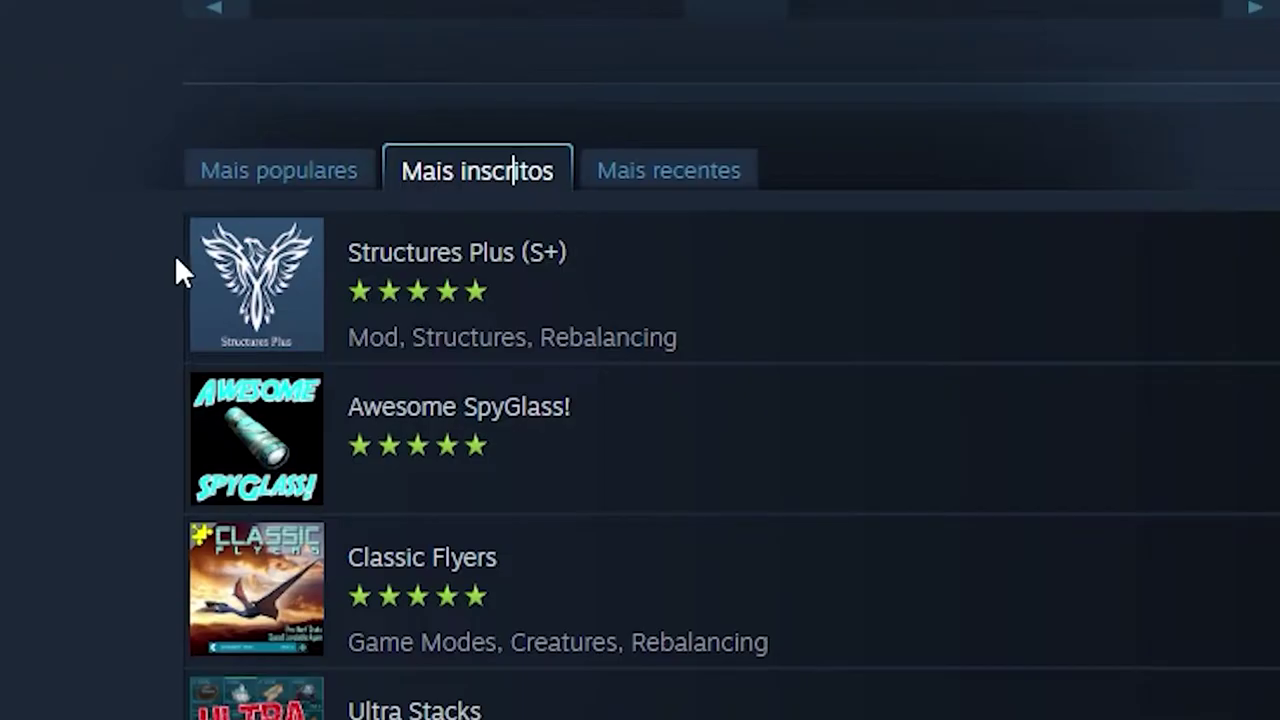
left_click(432, 256)
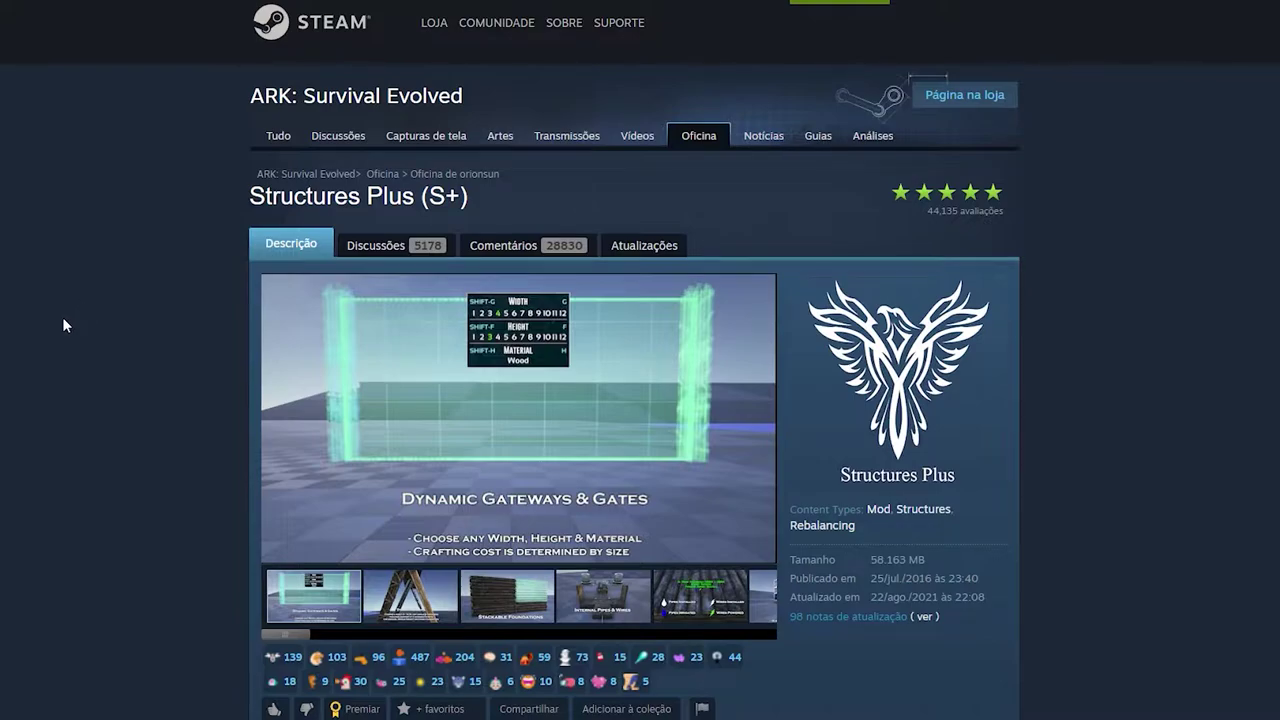
Examine the Structures Plus (S+) page for its description, building features and mod ID.
scroll(46, 309, "down", 3)
scroll(46, 309, "up", 2)
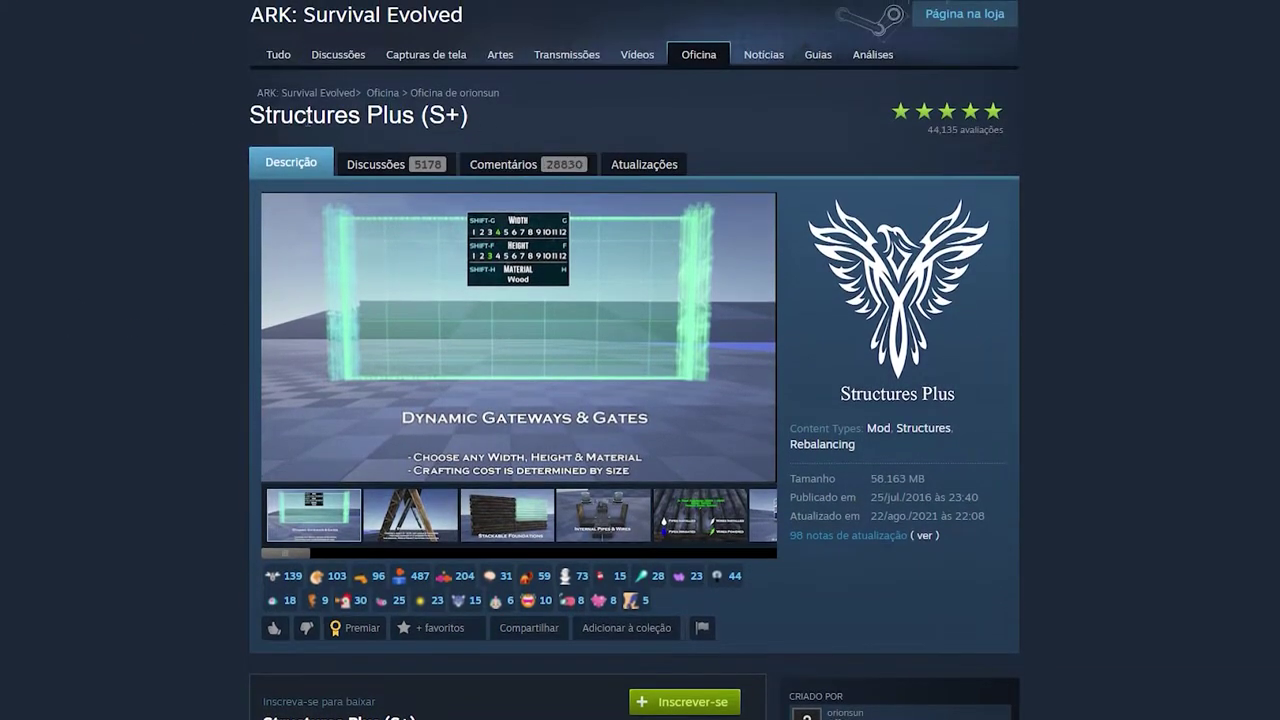
scroll(147, 166, "down", 5)
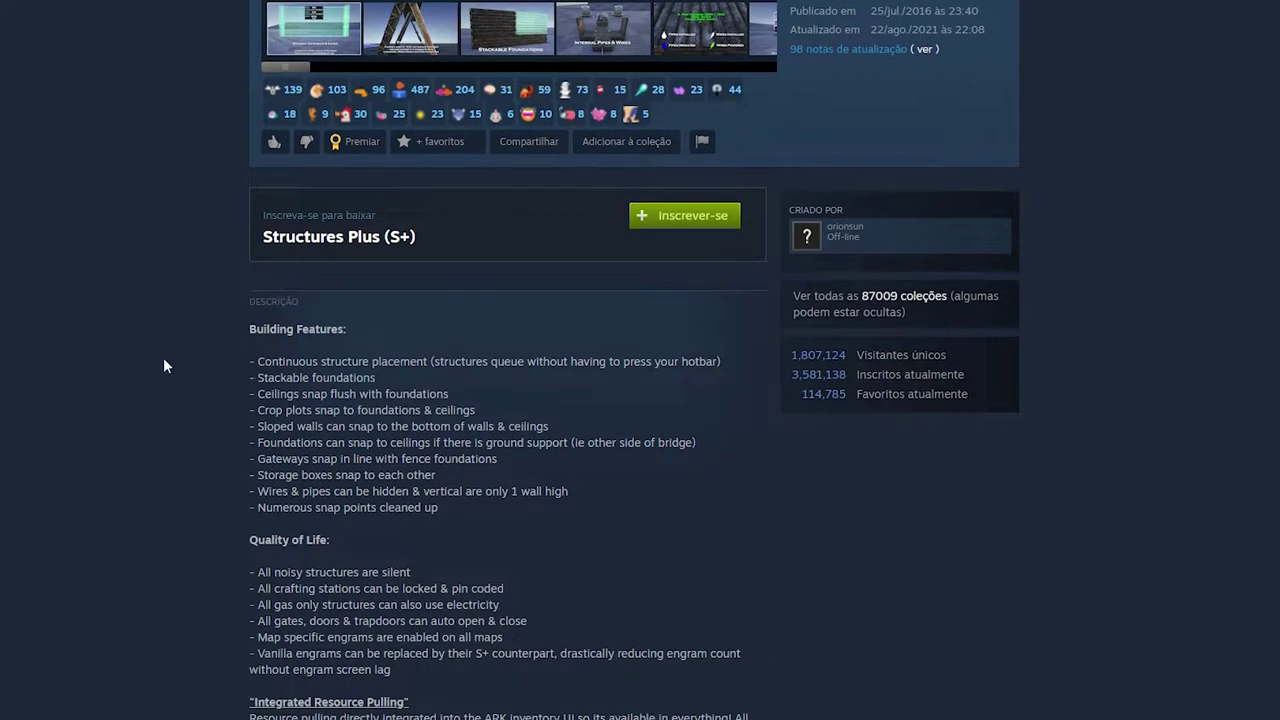
scroll(175, 365, "down", 15)
scroll(170, 358, "down", 4)
scroll(175, 380, "up", 7)
scroll(186, 420, "down", 2)
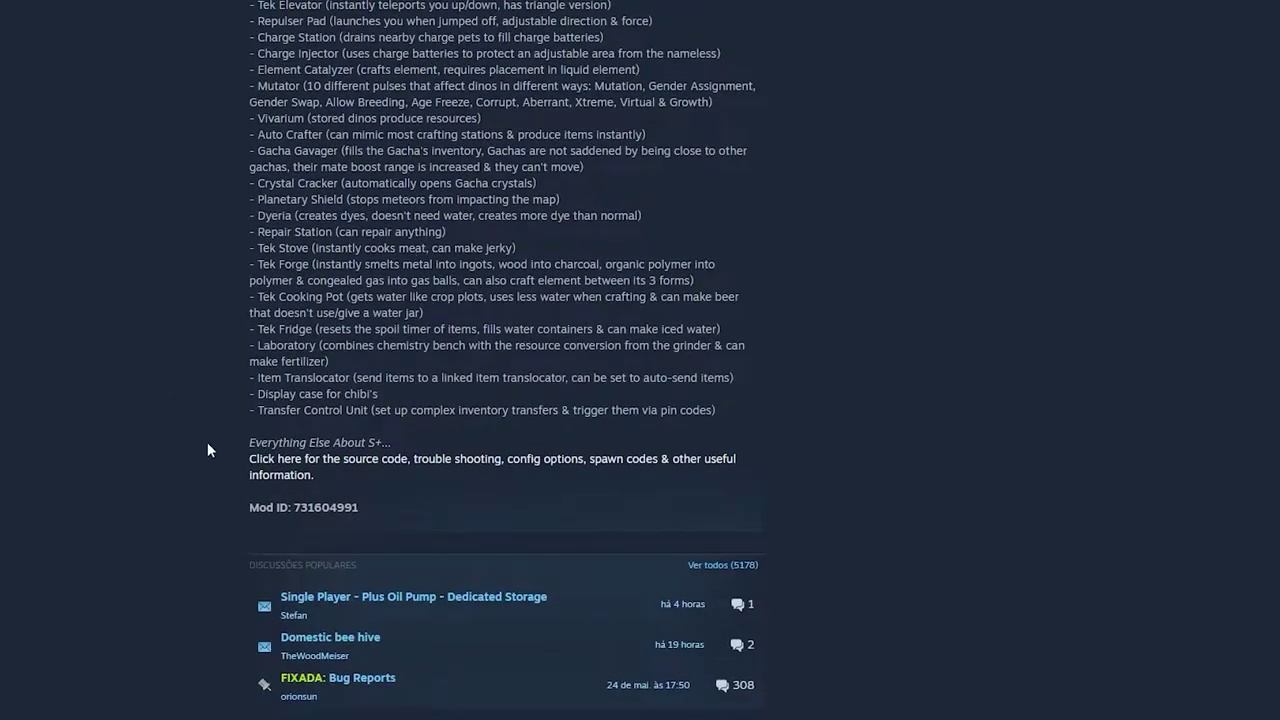
scroll(200, 437, "up", 10)
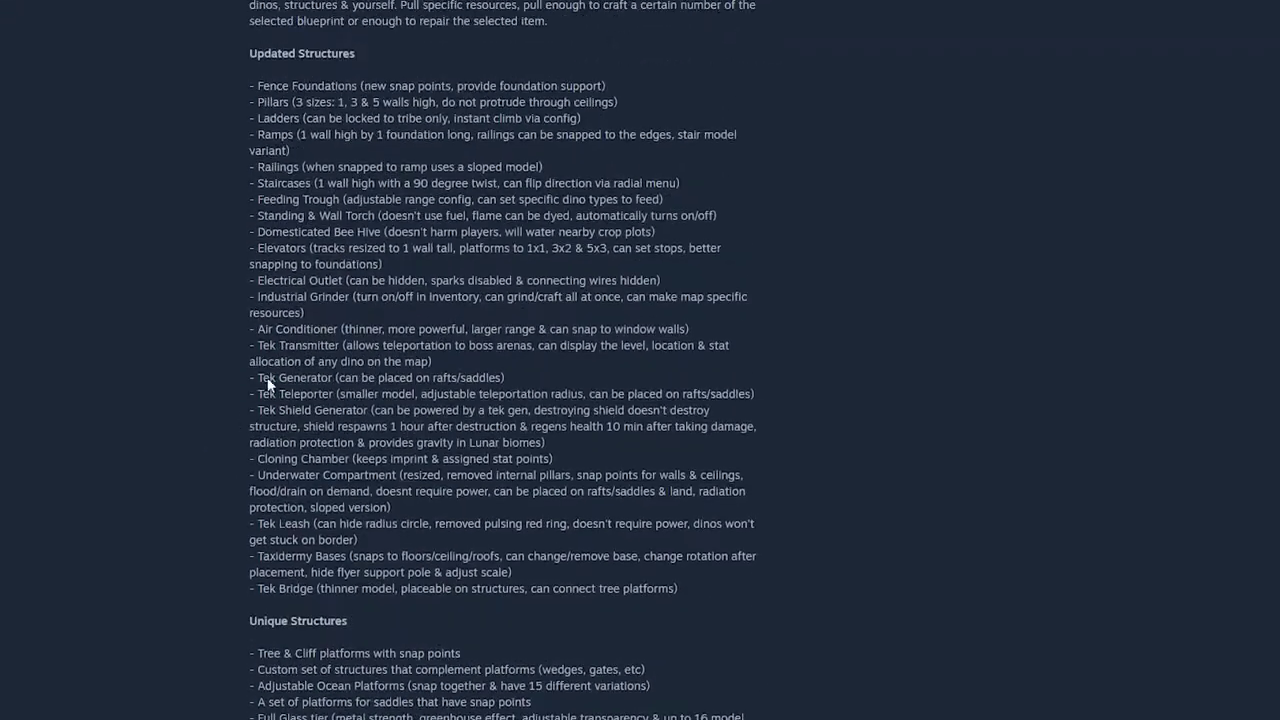
scroll(222, 193, "up", 6)
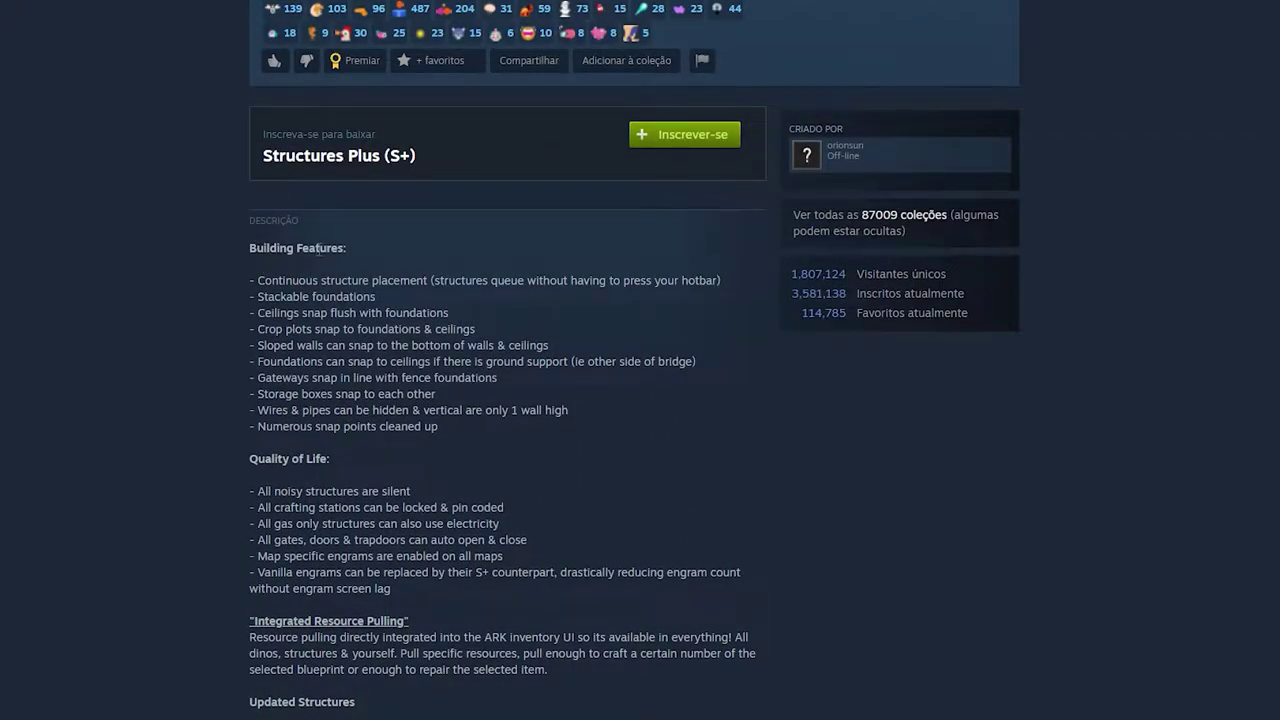
left_click_drag(349, 248, 236, 249)
Copy the mod ID 731604991 from the end of the Structures Plus (S+) description.
scroll(336, 313, "down", 16)
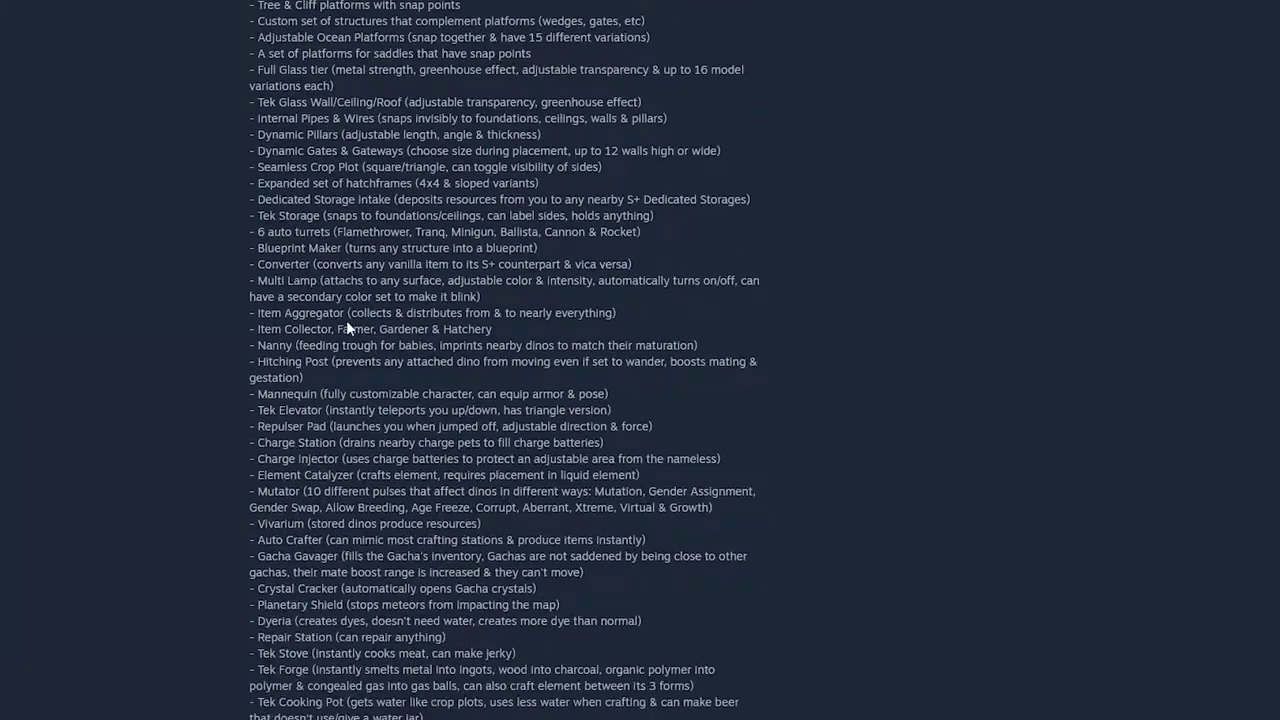
scroll(346, 320, "down", 3)
left_click_drag(359, 424, 294, 424)
right_click(310, 428)
left_click(320, 517)
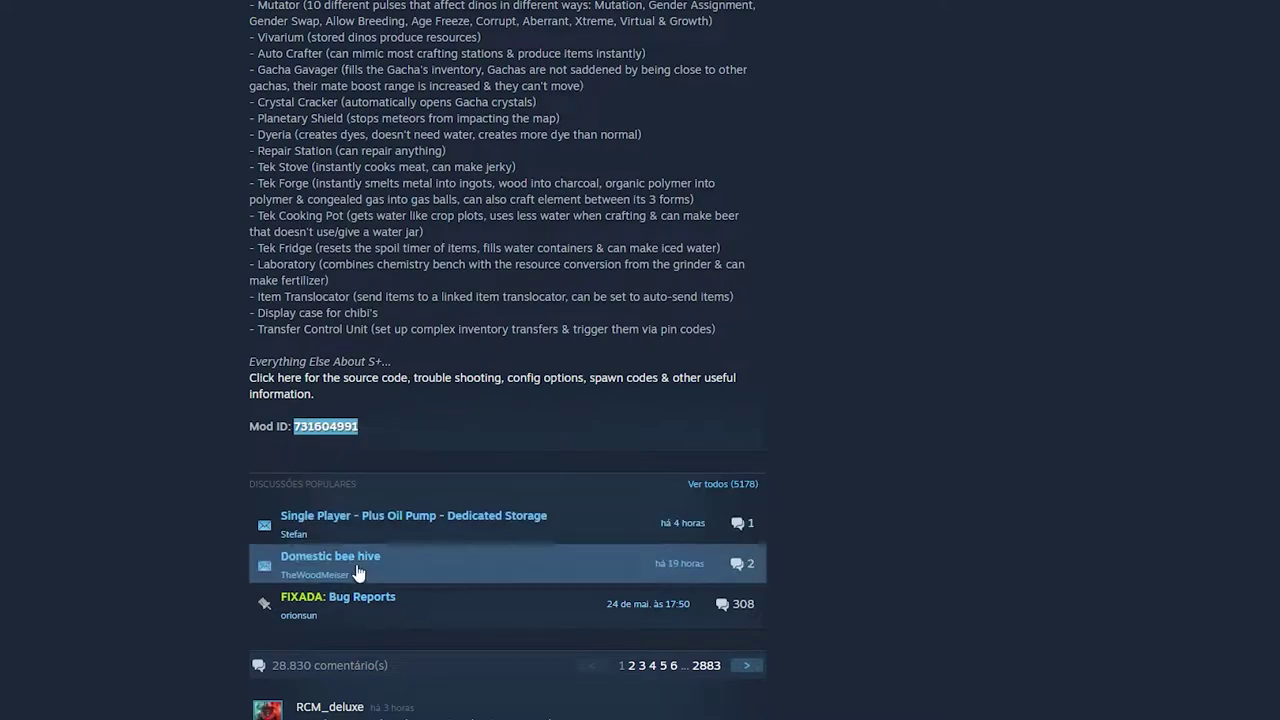
Switch to ARK Server Manager and paste 731604991 into Mod IDs, followed by a comma.
key("alt+Tab")
left_click(357, 516)
right_click(362, 520)
left_click(399, 570)
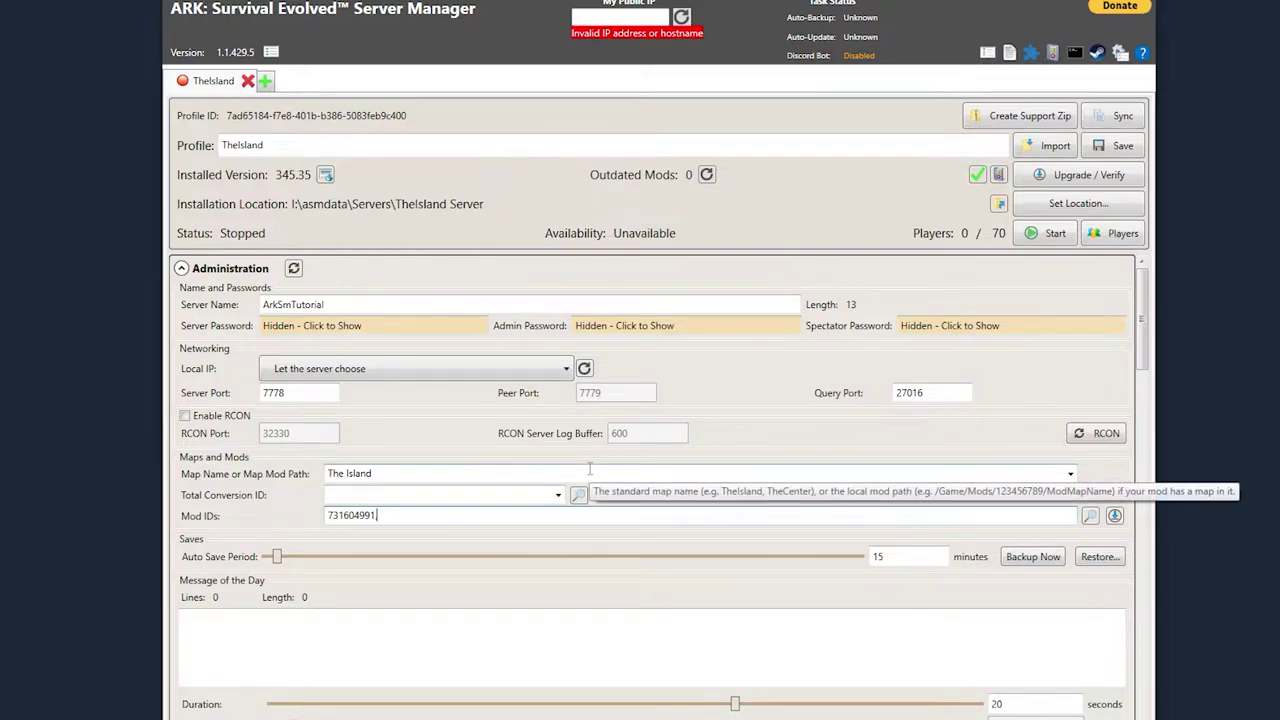
Return to the Workshop's most subscribed mods in the browser and open the Awesome SpyGlass! page.
key("alt+Tab")
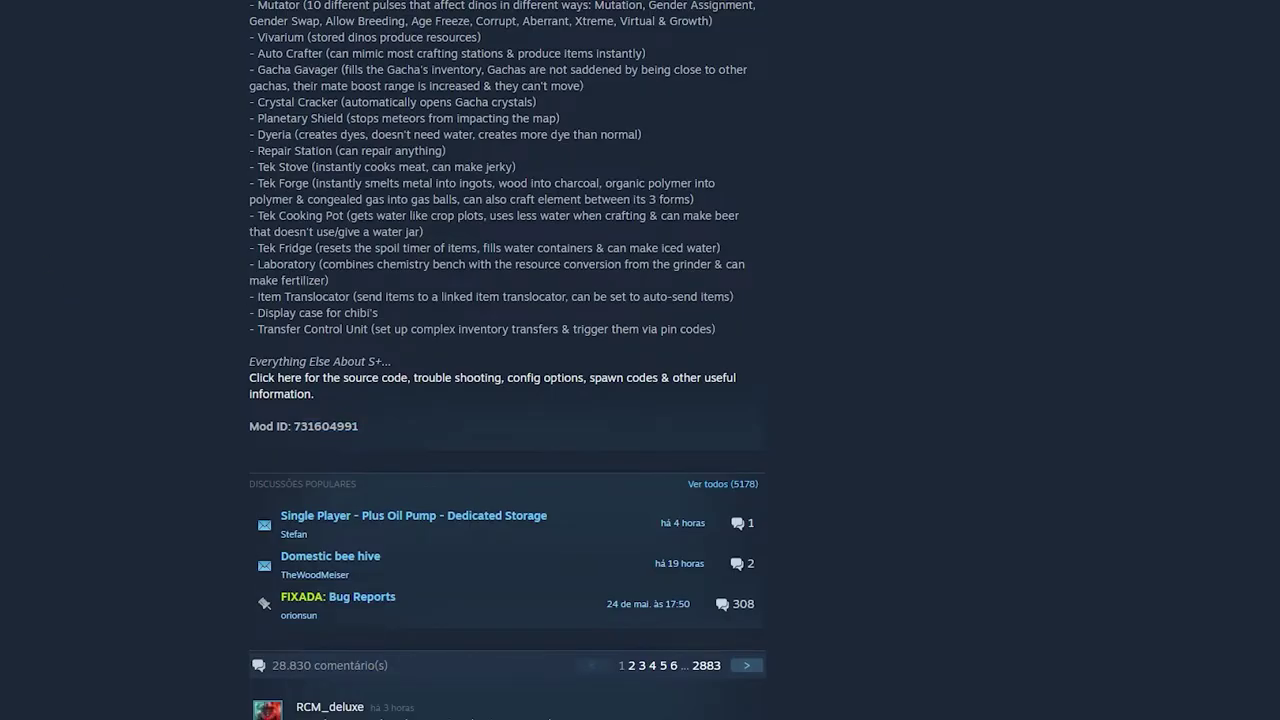
key("alt+Left")
left_click(405, 206)
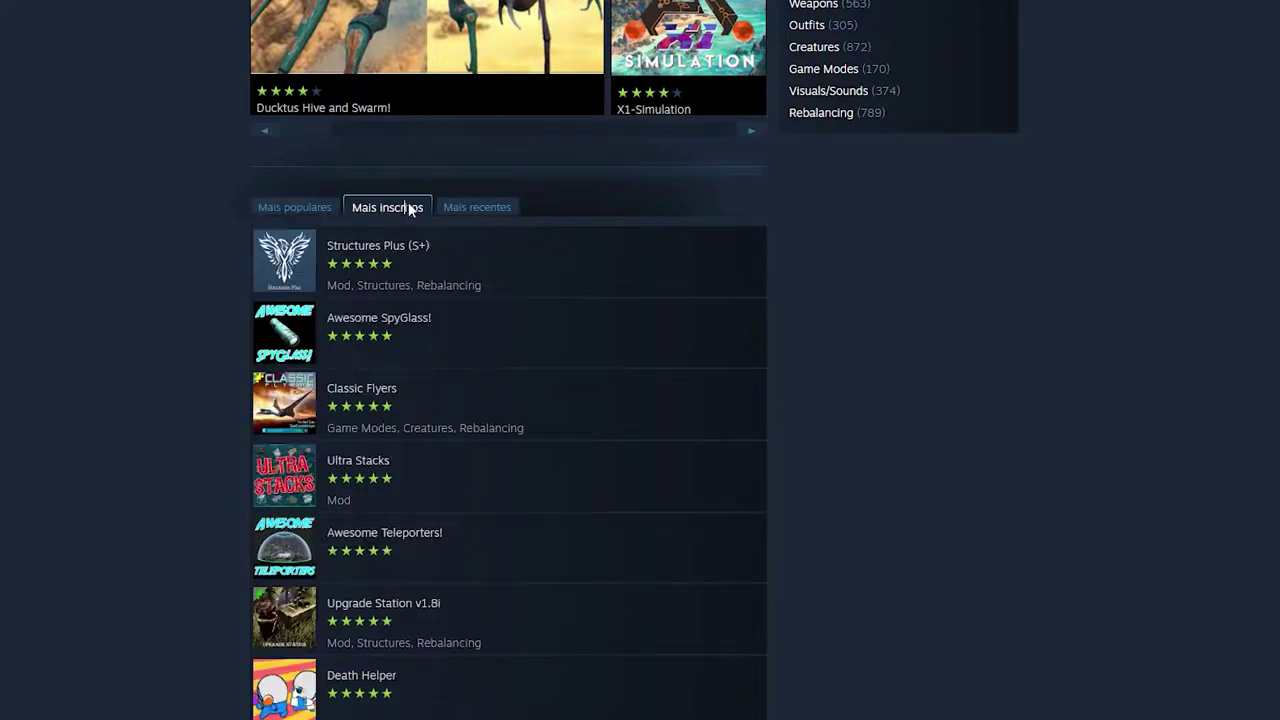
left_click(385, 322)
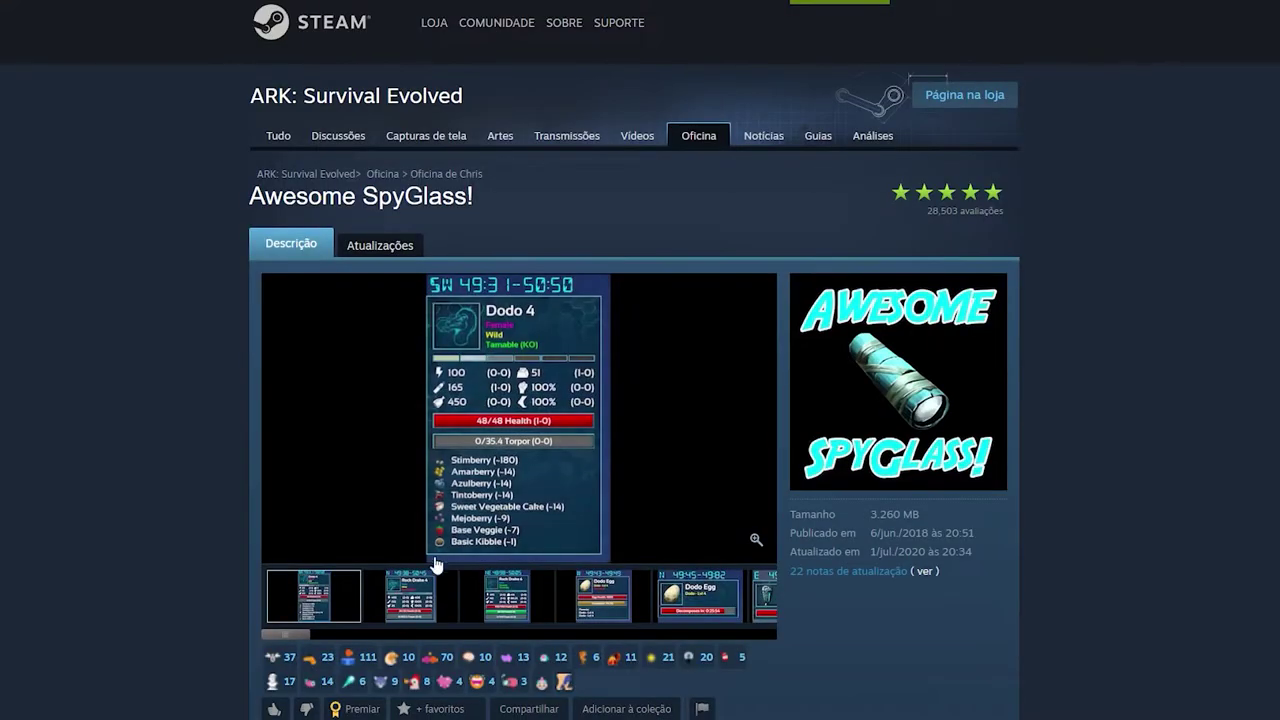
scroll(437, 462, "down", 5)
scroll(437, 462, "down", 2)
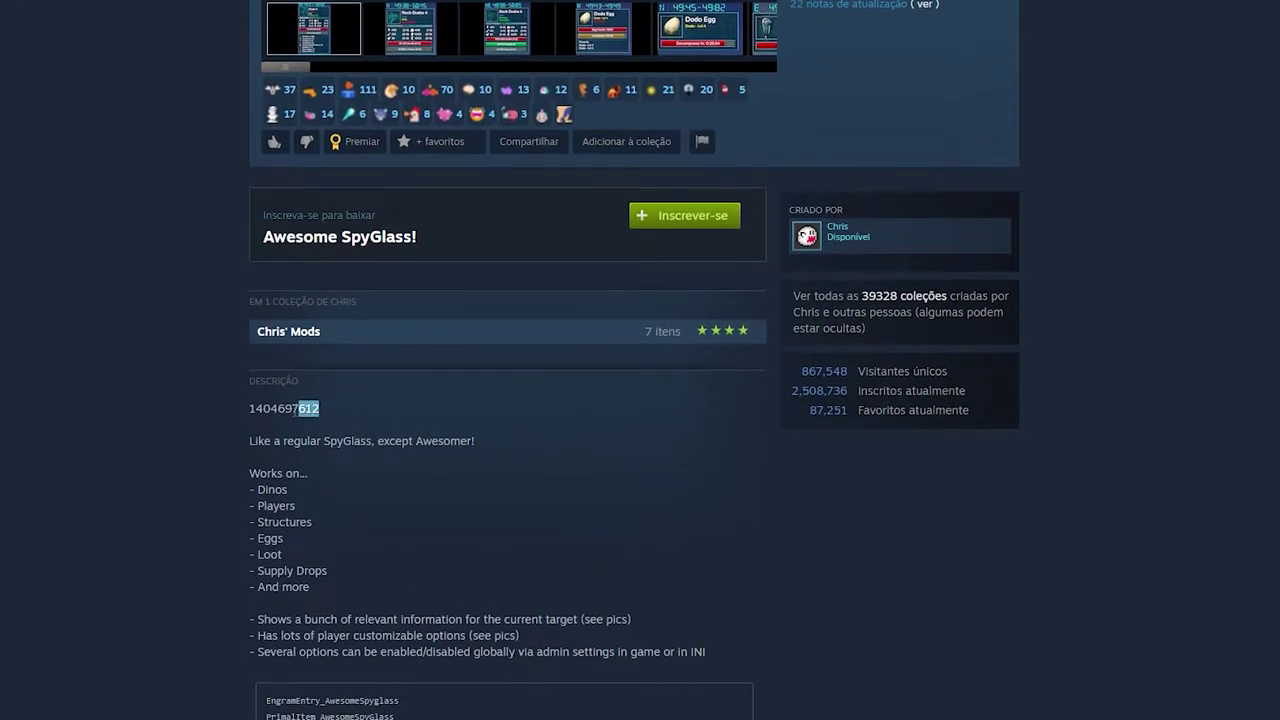
left_click_drag(298, 410, 250, 411)
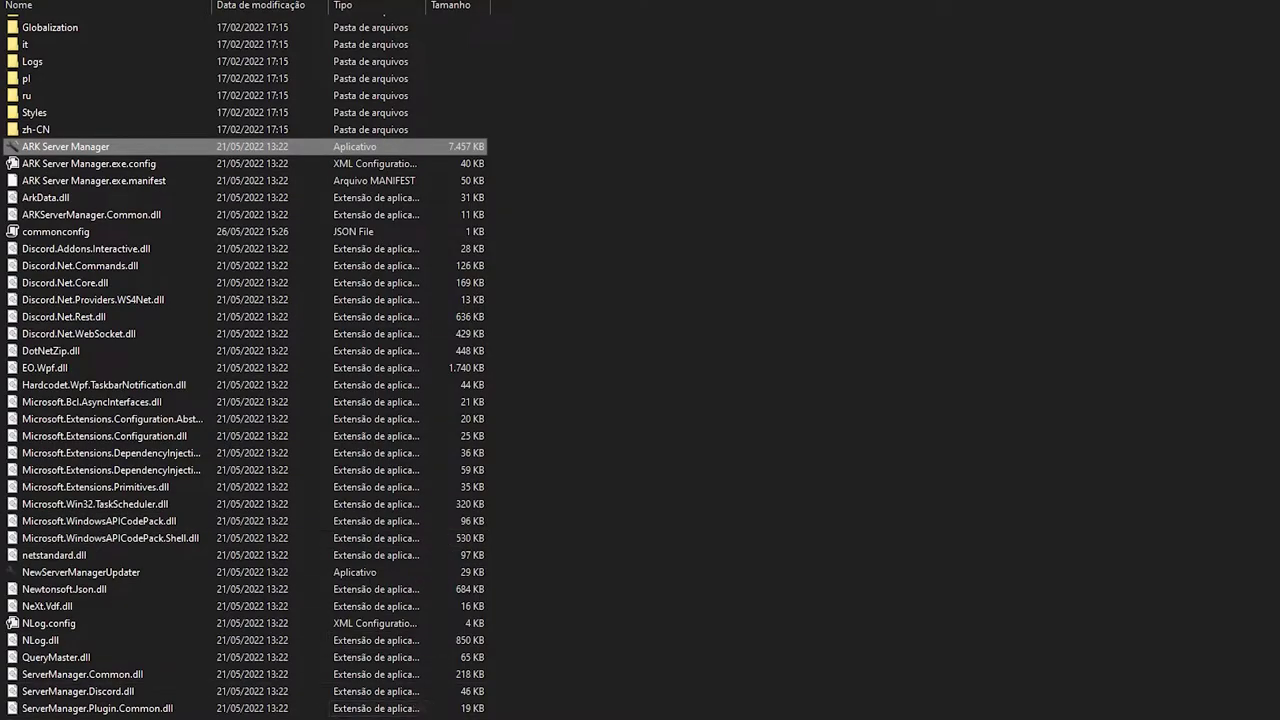
key("alt+Tab")
left_click(430, 516)
key("ctrl+v")
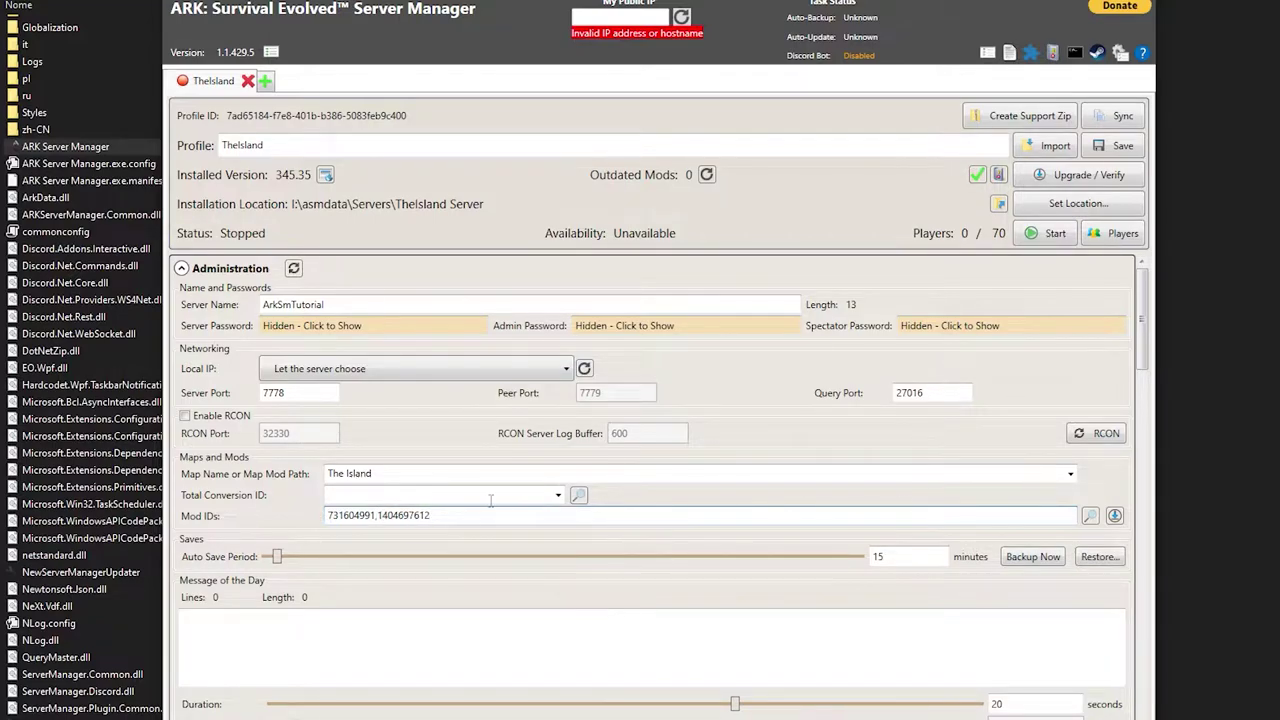
left_click(1123, 146)
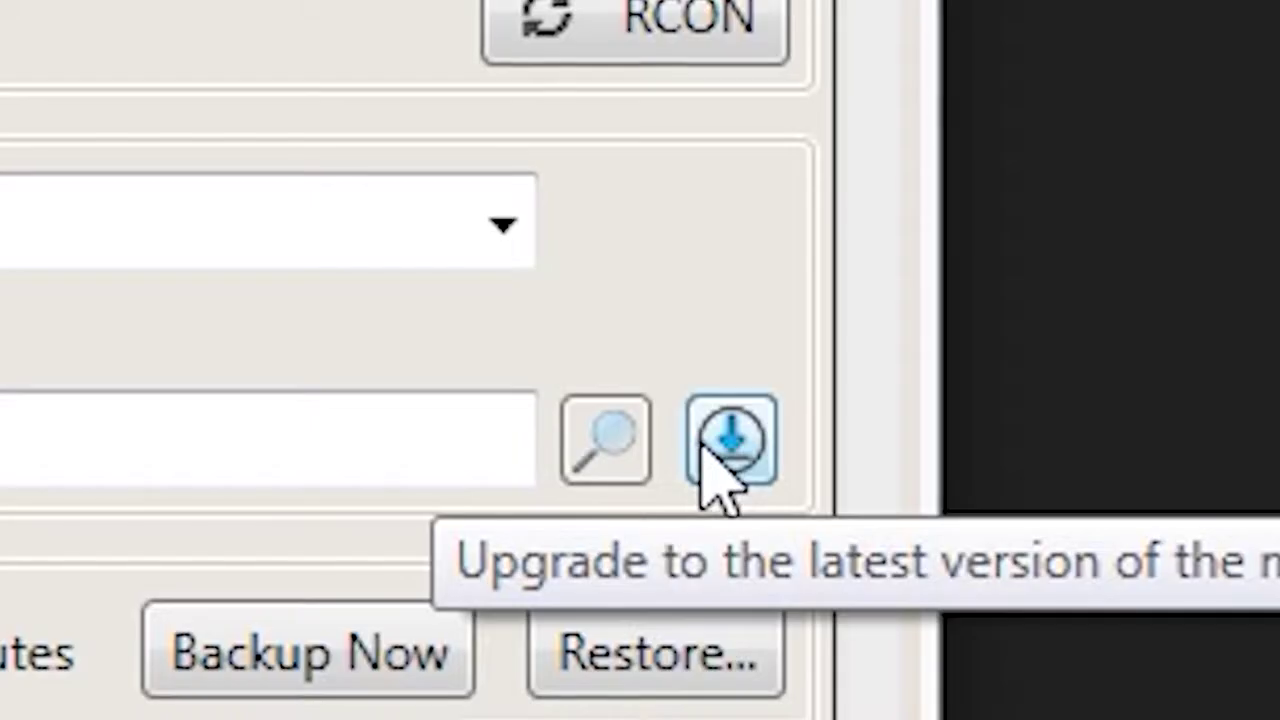
Run the mod upgrade for TheIsland profile twice, closing the update progress log after each run.
left_click(743, 462)
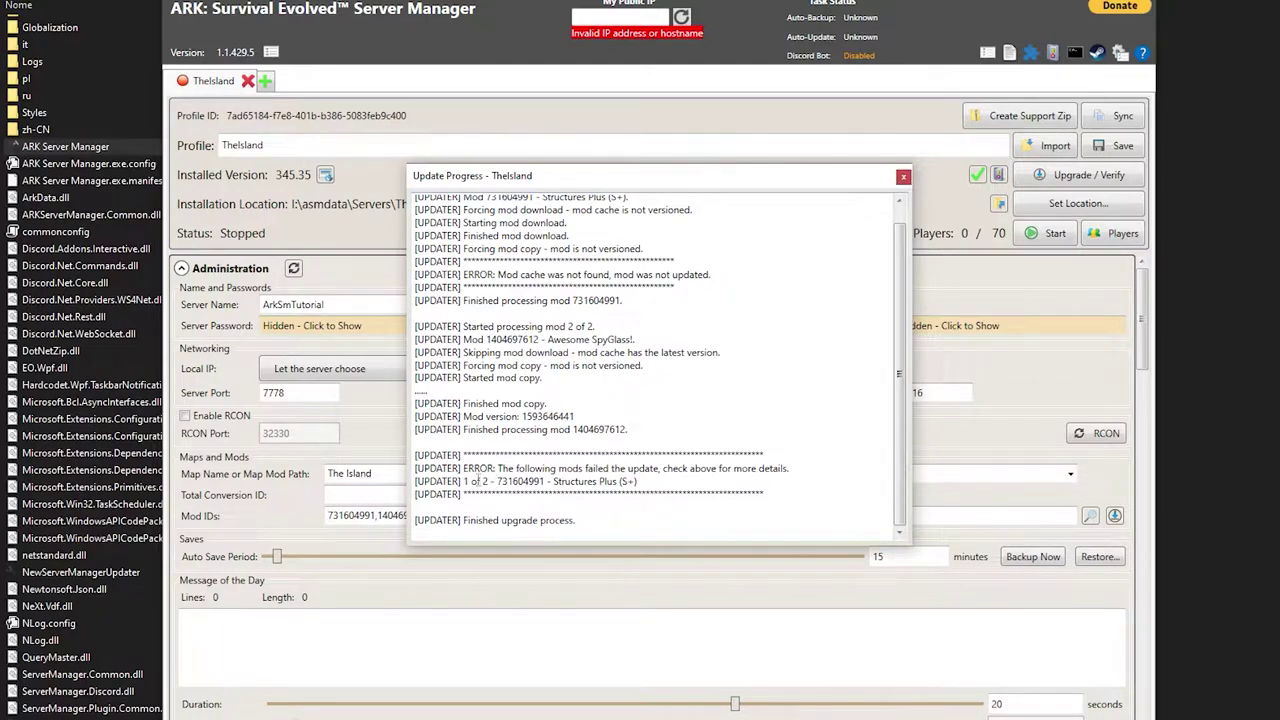
left_click_drag(480, 481, 516, 468)
left_click(903, 176)
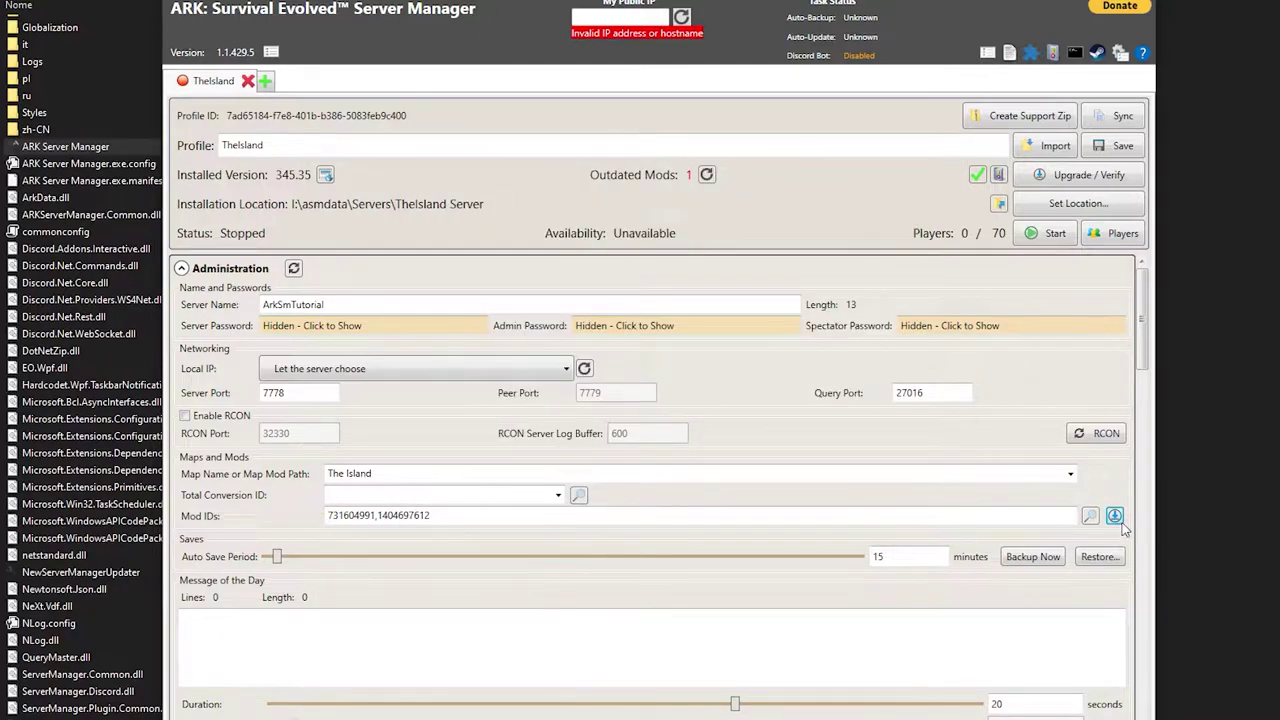
left_click(1114, 516)
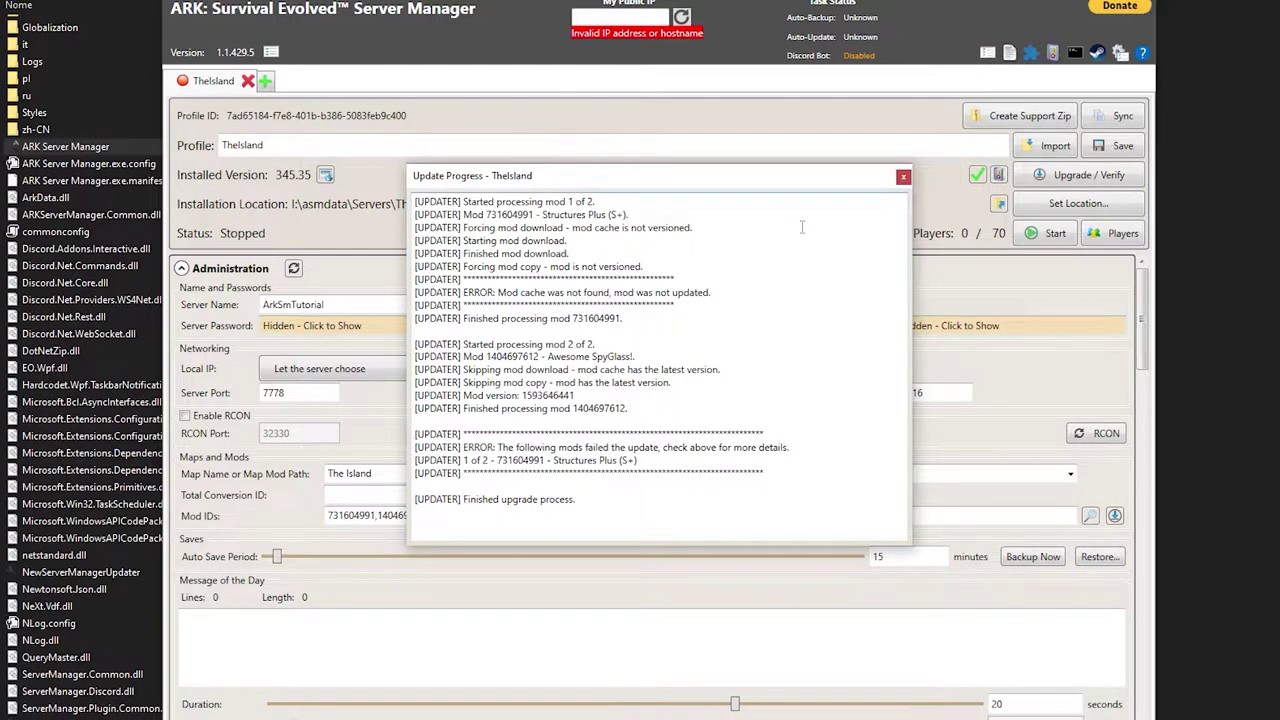
left_click(903, 178)
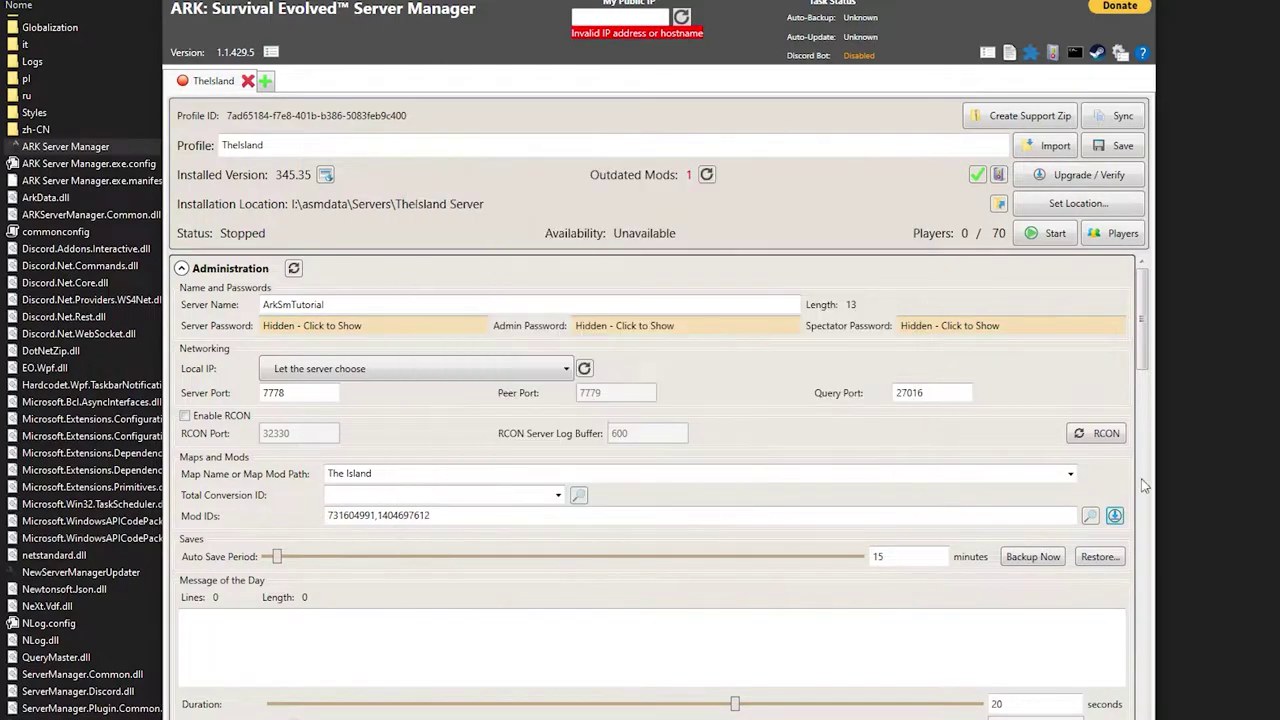
Review the download status of both mods in the mod details and recheck for outdated mods.
left_click(1089, 517)
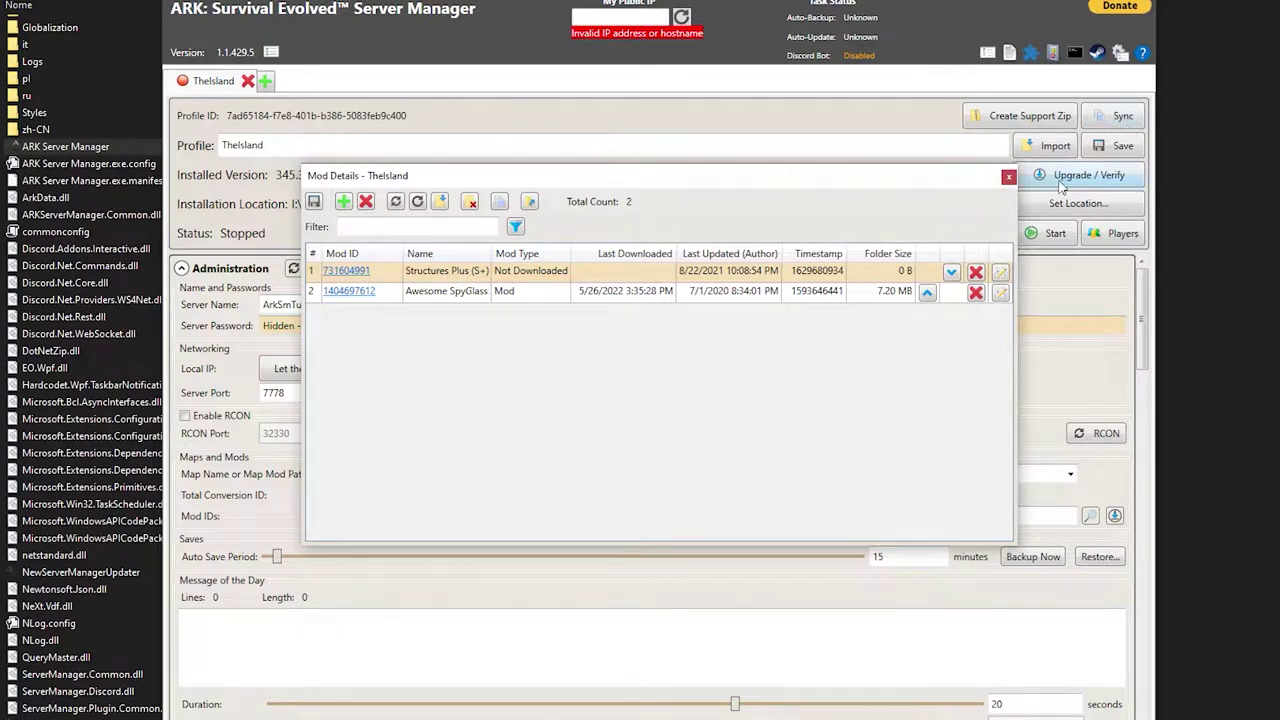
left_click(1009, 176)
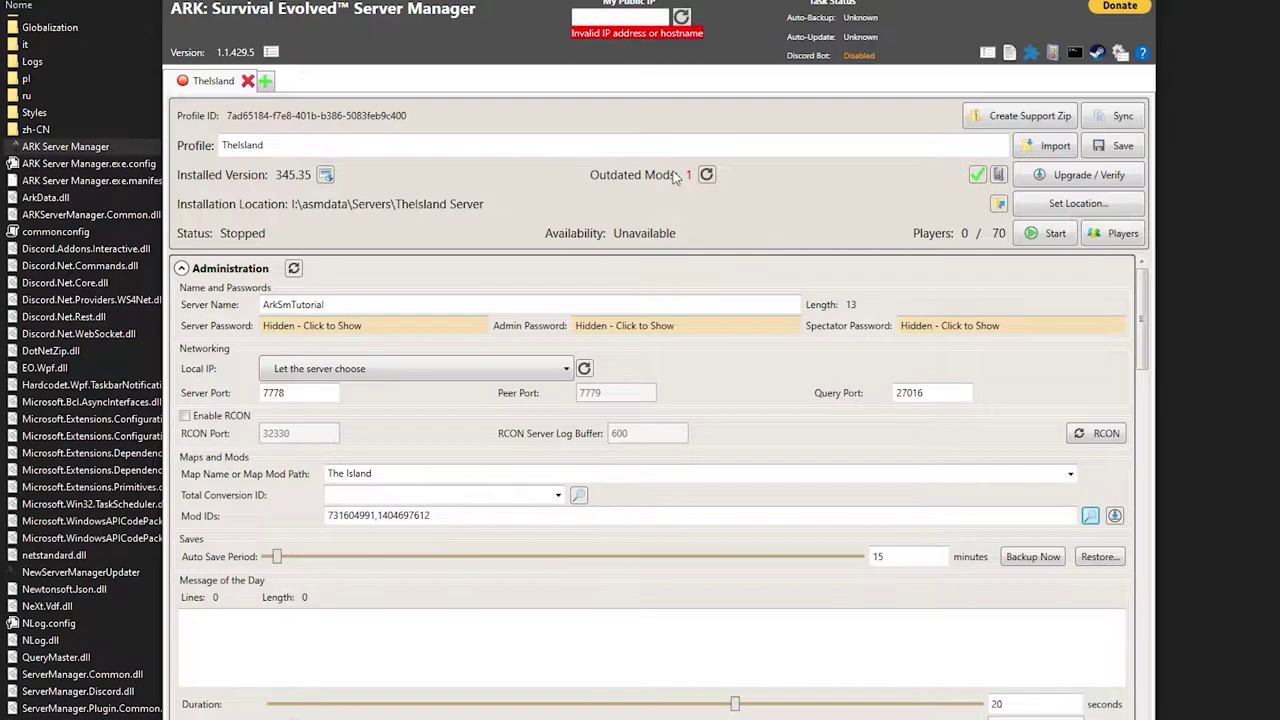
left_click(708, 174)
Upgrade the profile's mods again, close the update progress log and save TheIsland profile.
left_click(1082, 176)
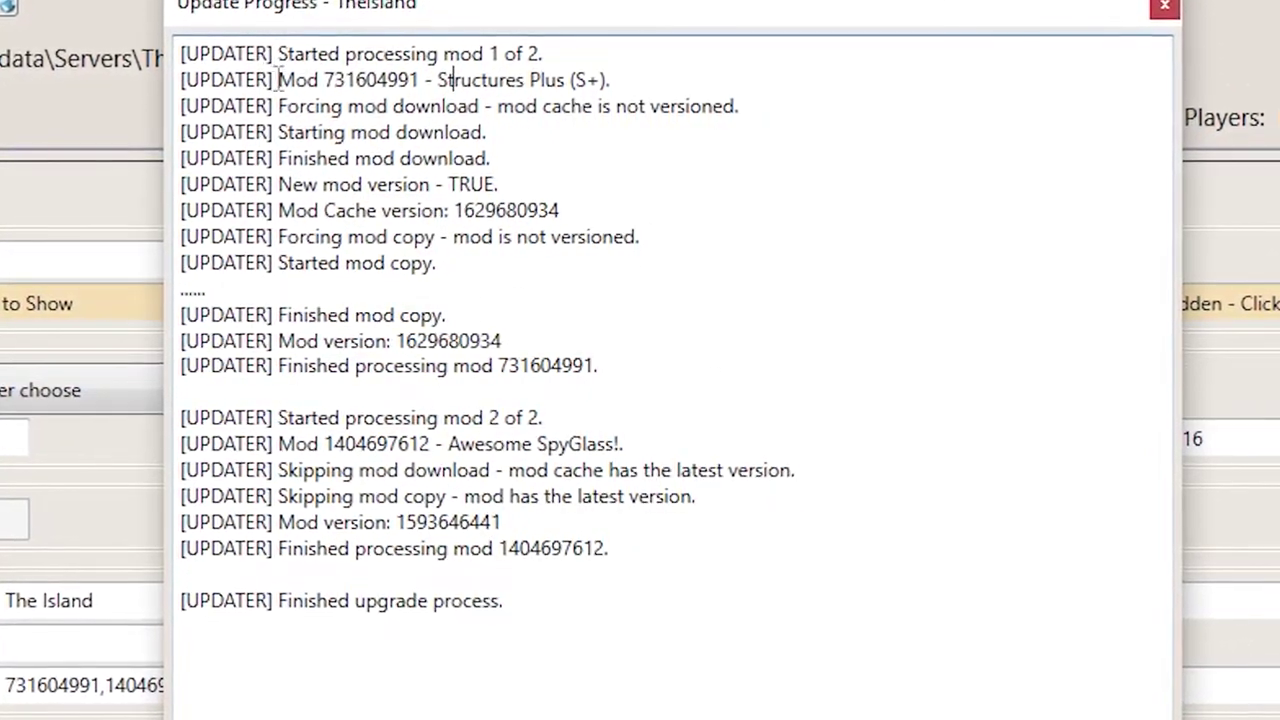
left_click(1176, 9)
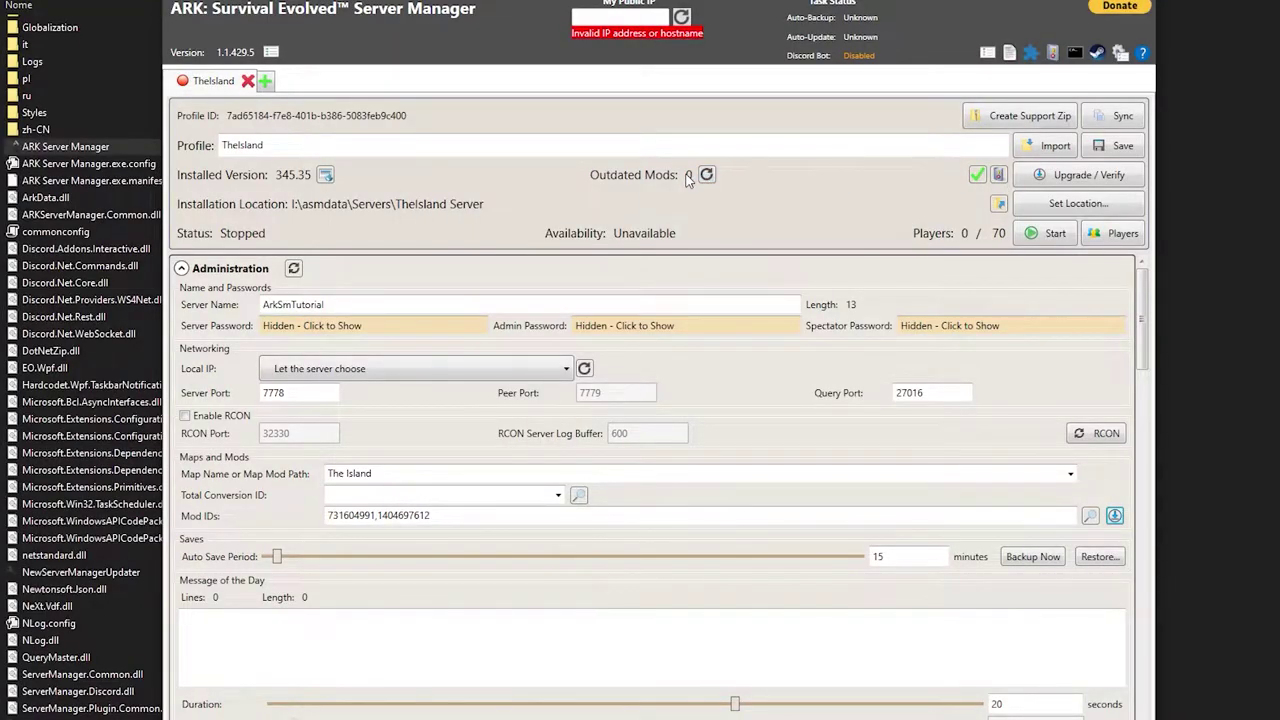
left_click(1118, 146)
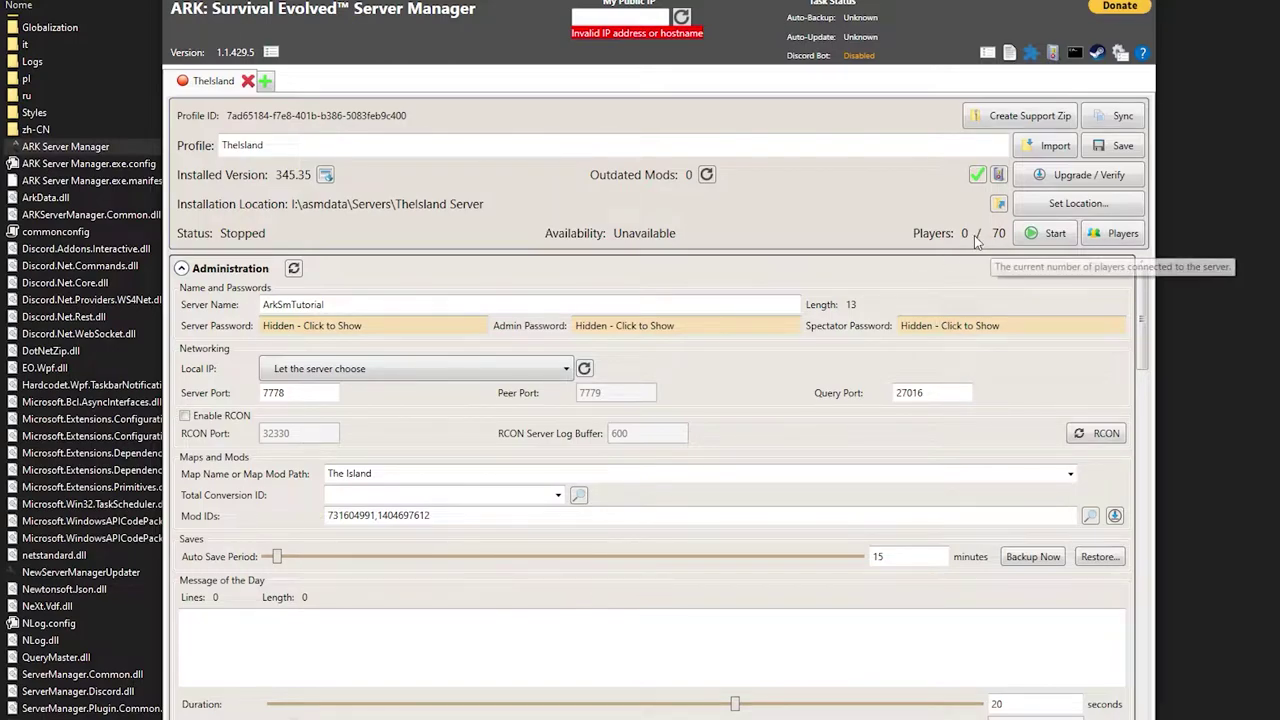
Review the mod details once more and check the IDs entered in Mod IDs.
left_click(1090, 515)
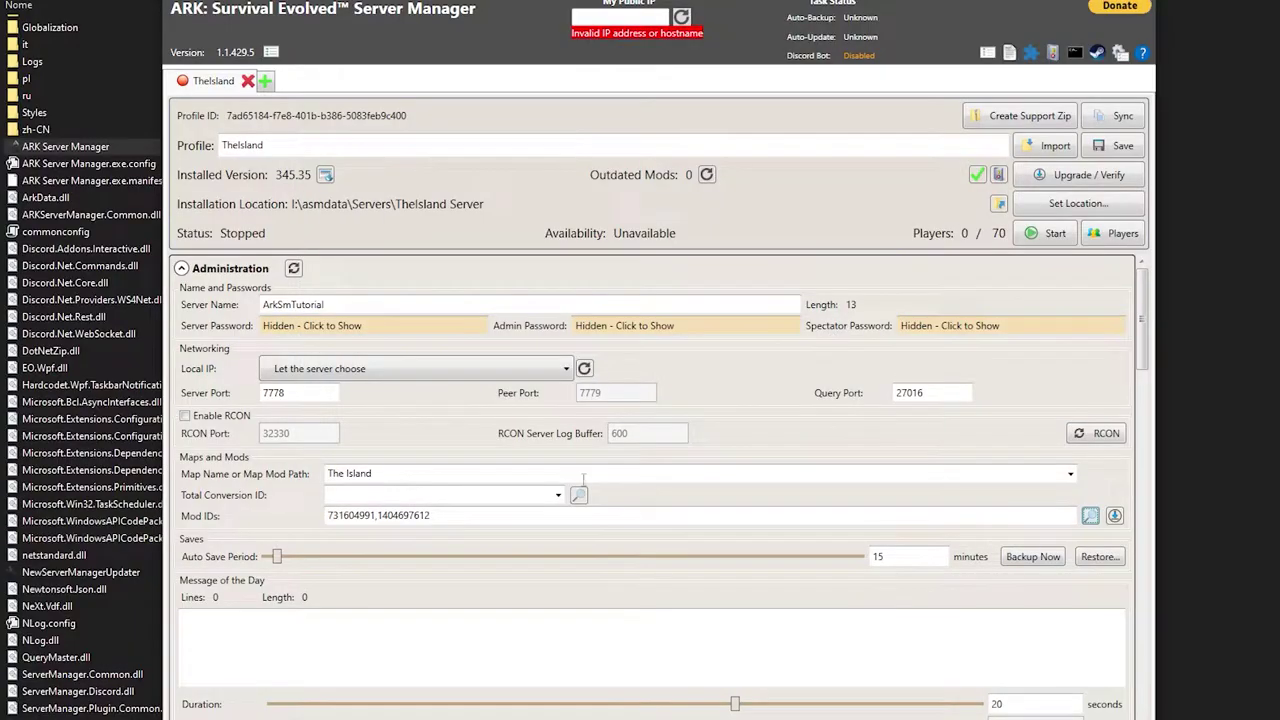
left_click_drag(440, 515, 300, 525)
left_click(678, 509)
Upgrade and verify the server together with its mods, then start it.
left_click(1058, 178)
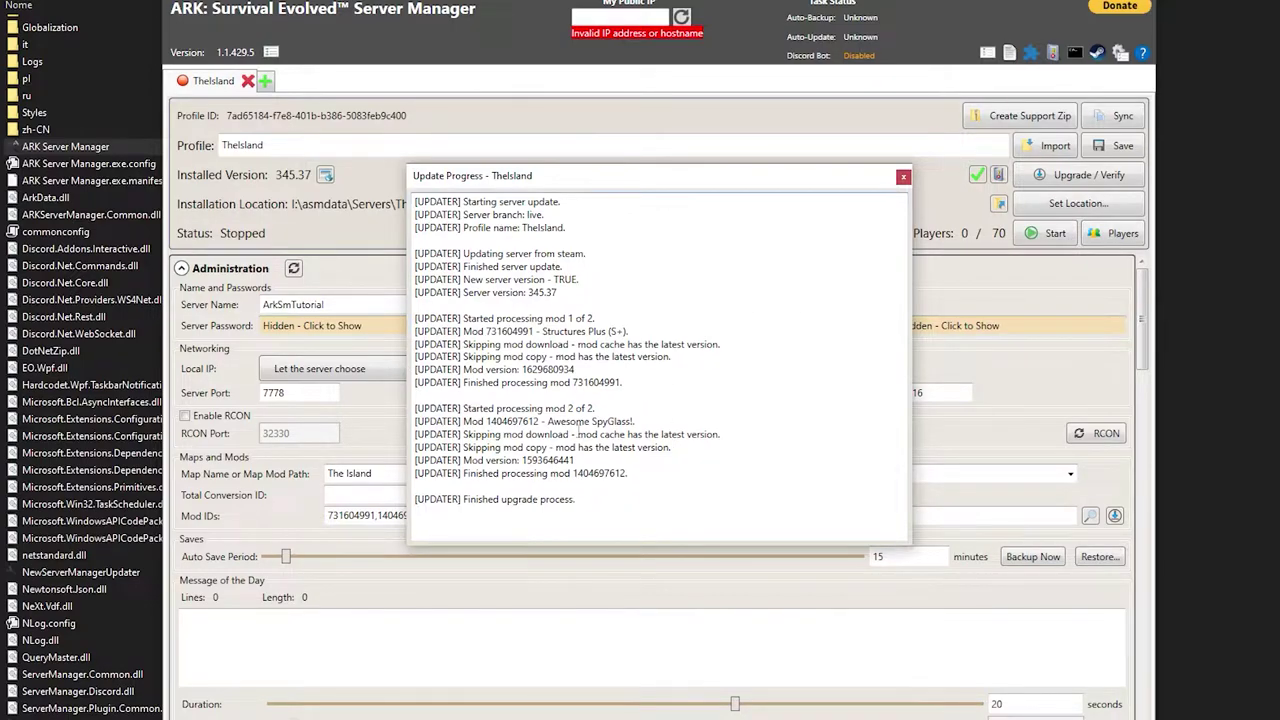
left_click(903, 176)
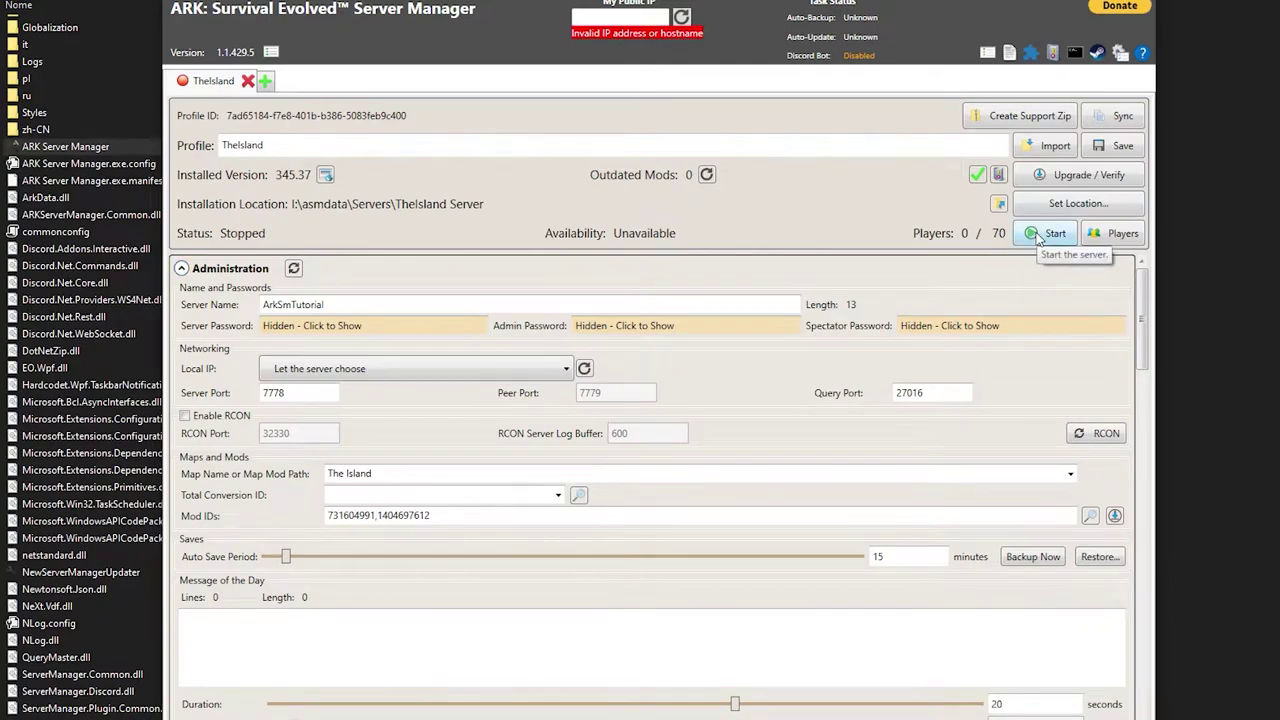
left_click(1037, 236)
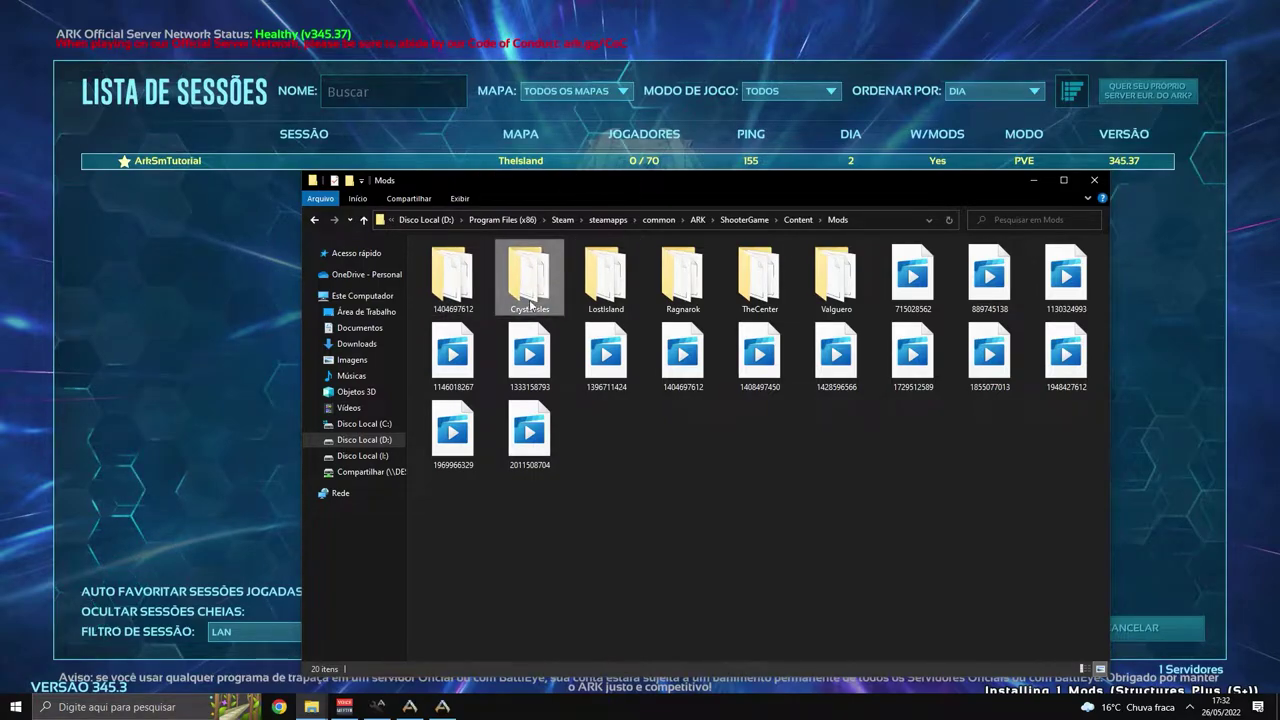
Look through the existing map folders in the ARK game's Mods folder, from Ragnarok to Valguero.
left_click(688, 280)
left_click(792, 280)
left_click(836, 278)
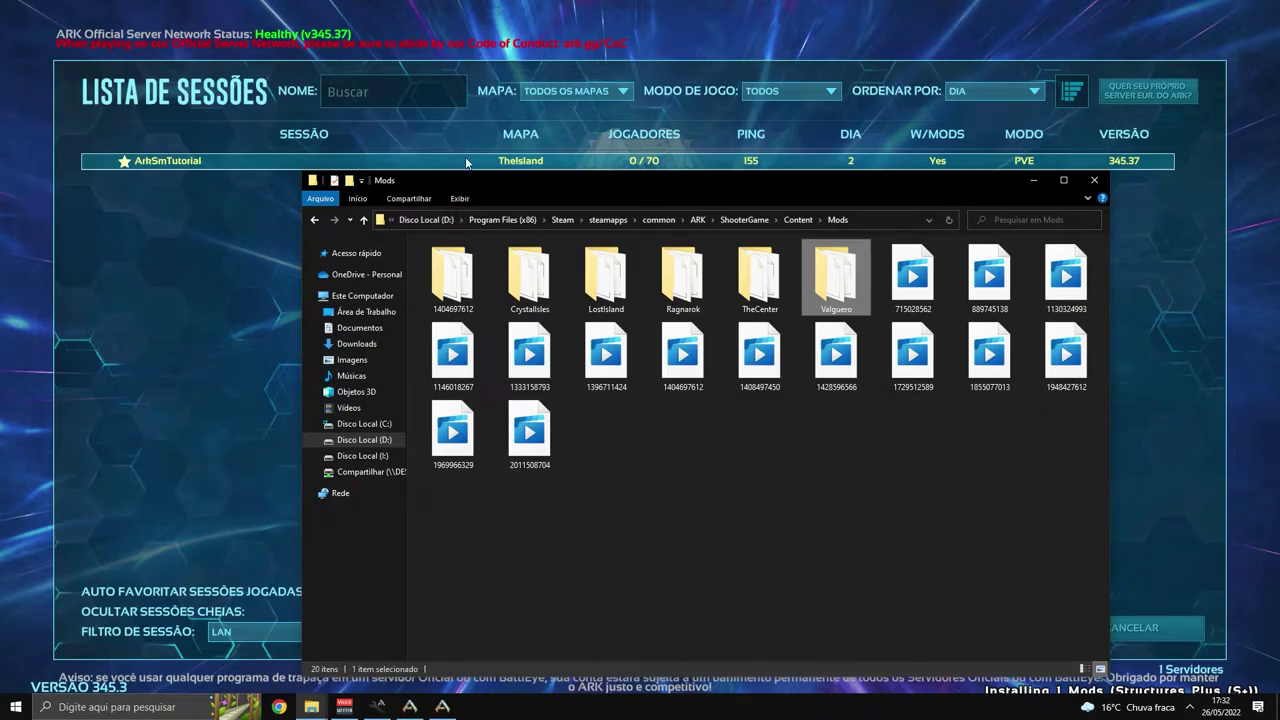
Move the Mods folder window out of the way and dismiss the game's connection failure dialog.
left_click_drag(218, 140, 1279, 261)
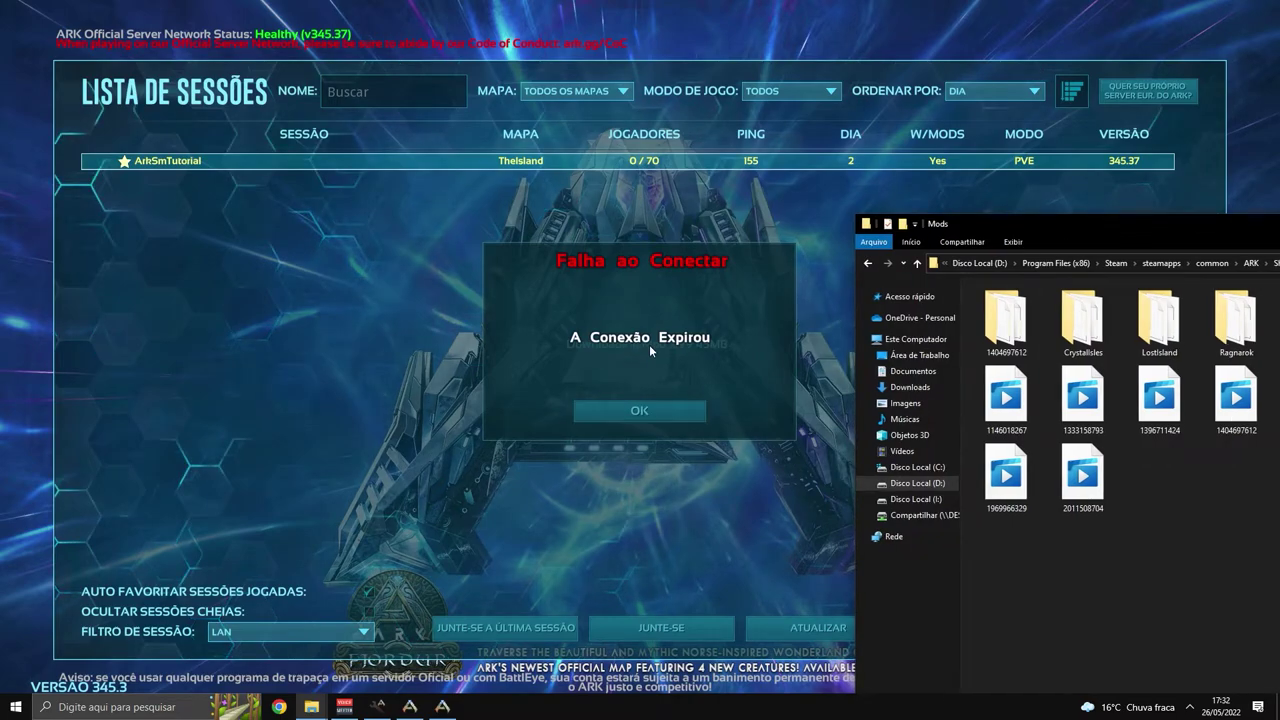
left_click(655, 413)
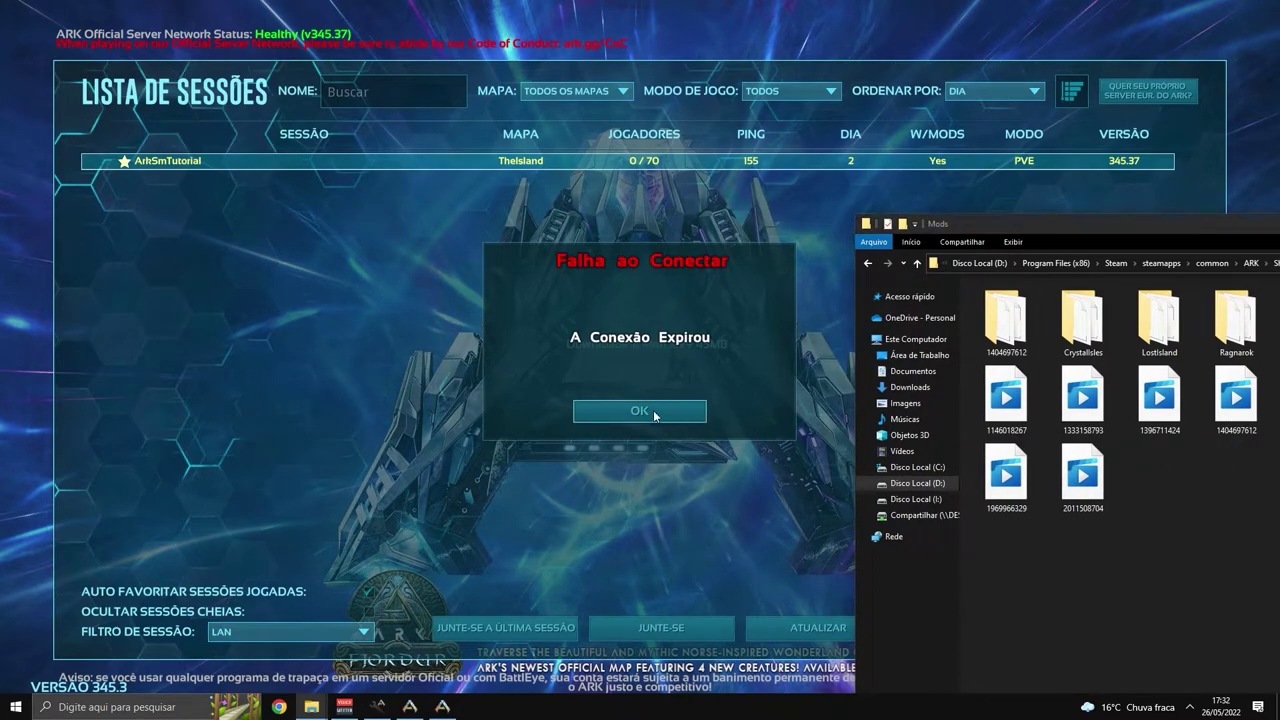
left_click_drag(1021, 224, 314, 199)
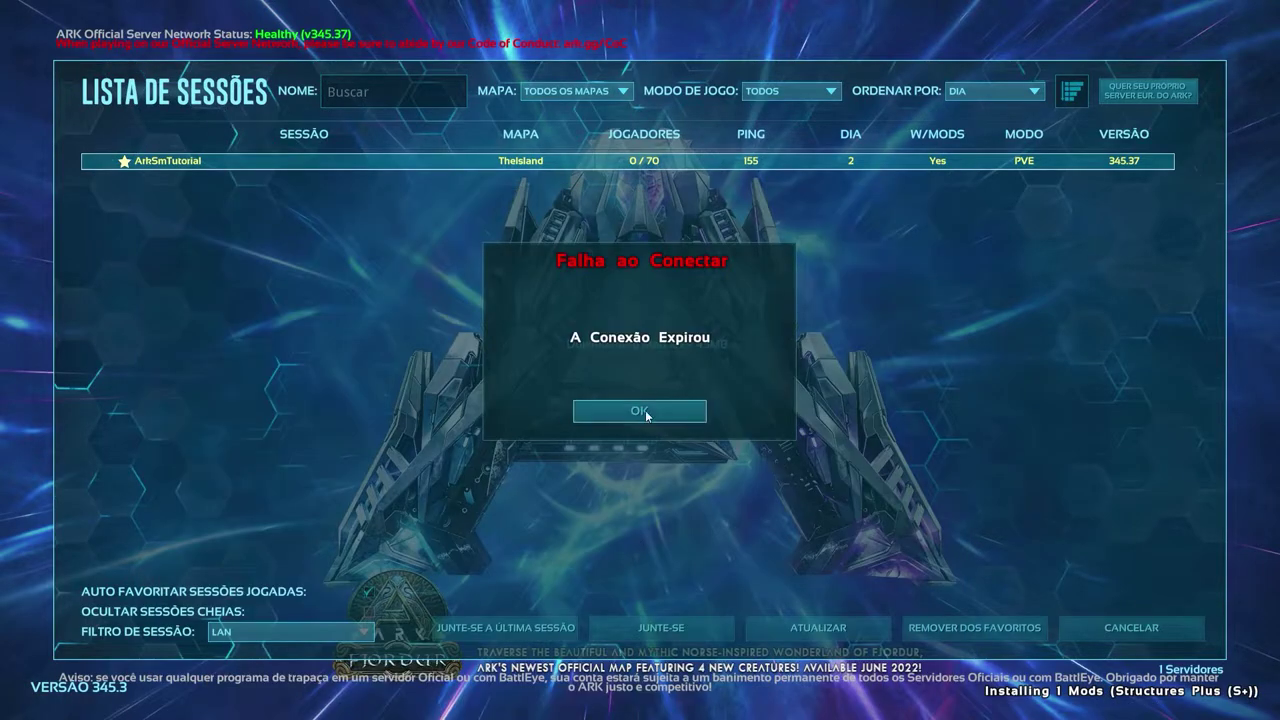
left_click(651, 413)
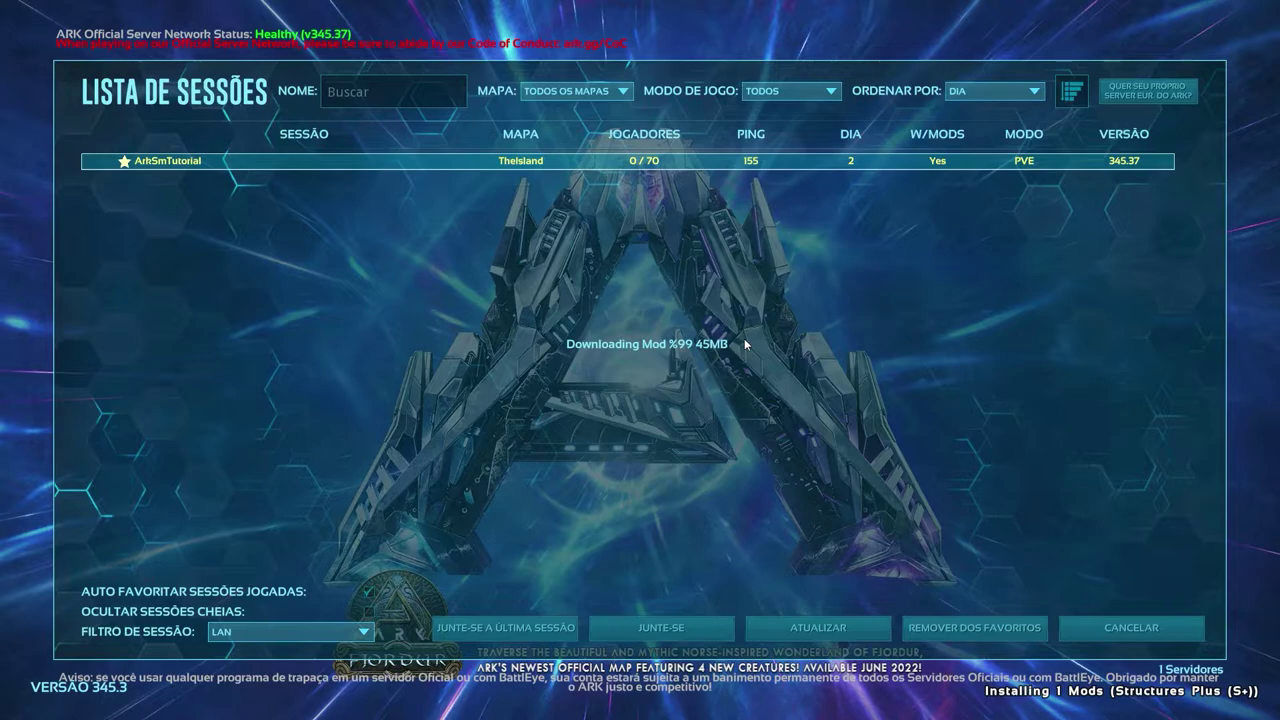
key("alt+Tab")
left_click_drag(657, 202, 617, 164)
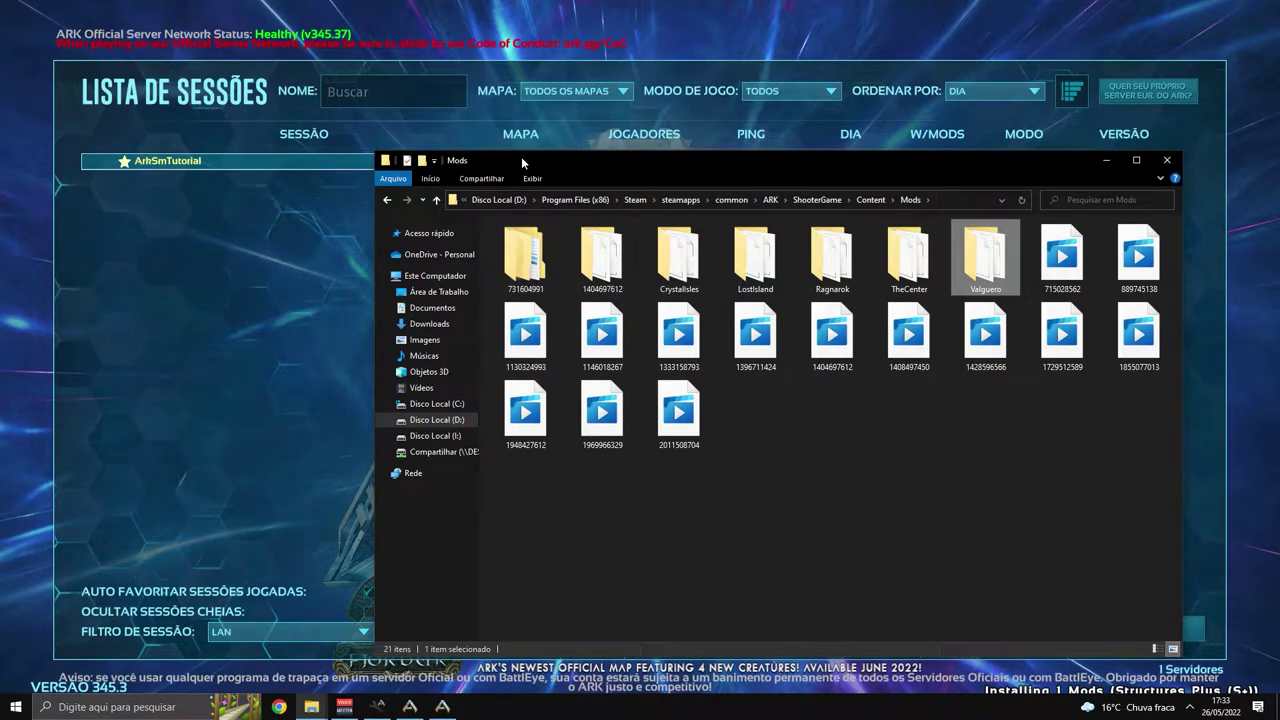
left_click_drag(522, 156, 886, 191)
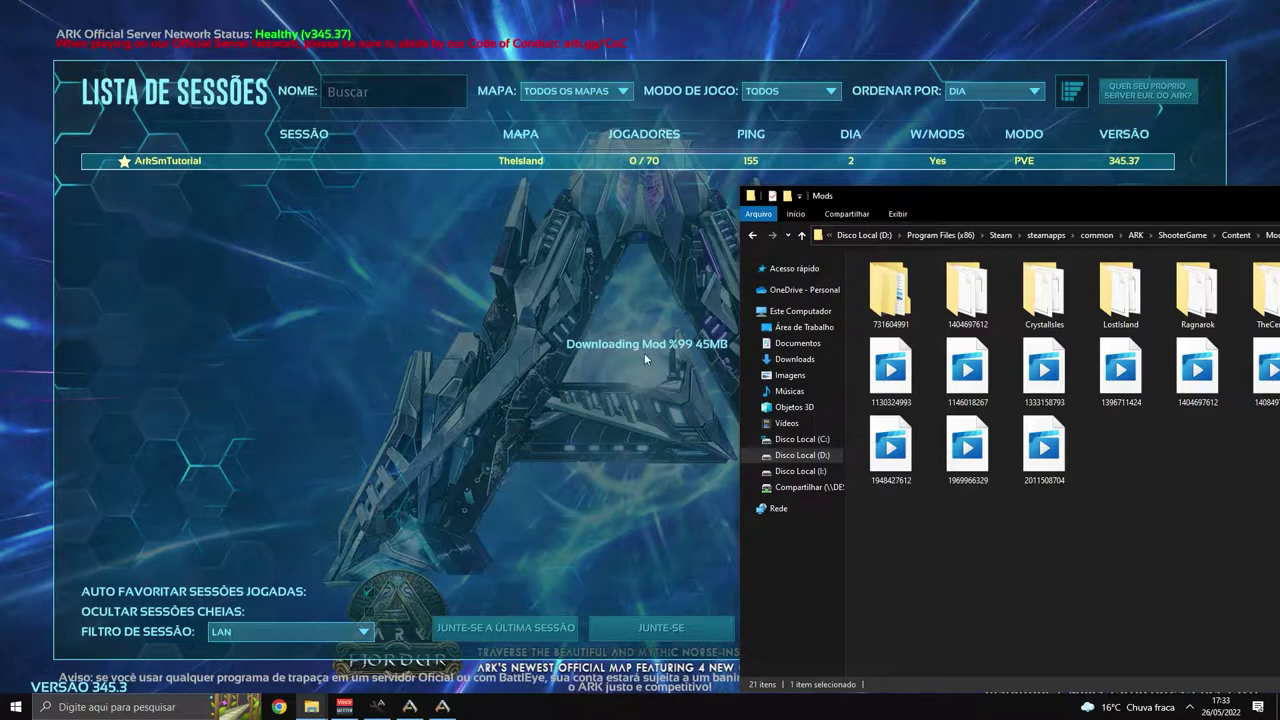
left_click_drag(988, 194, 424, 117)
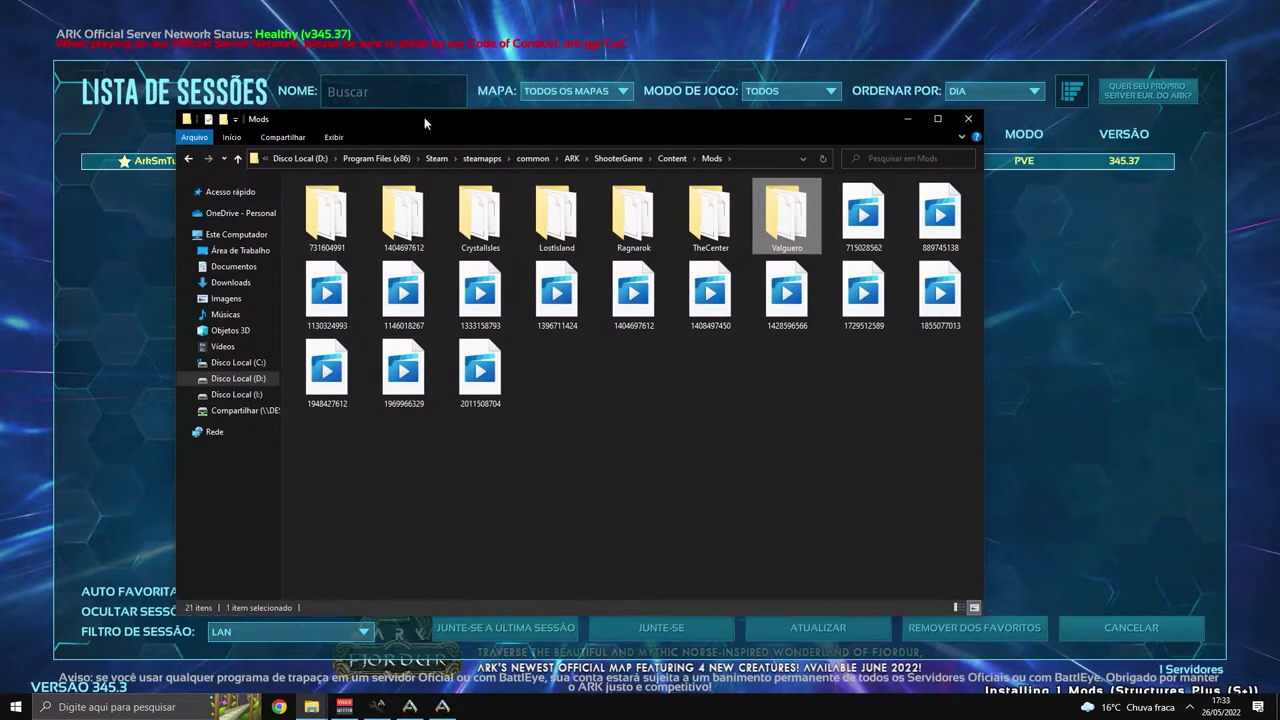
left_click(405, 215)
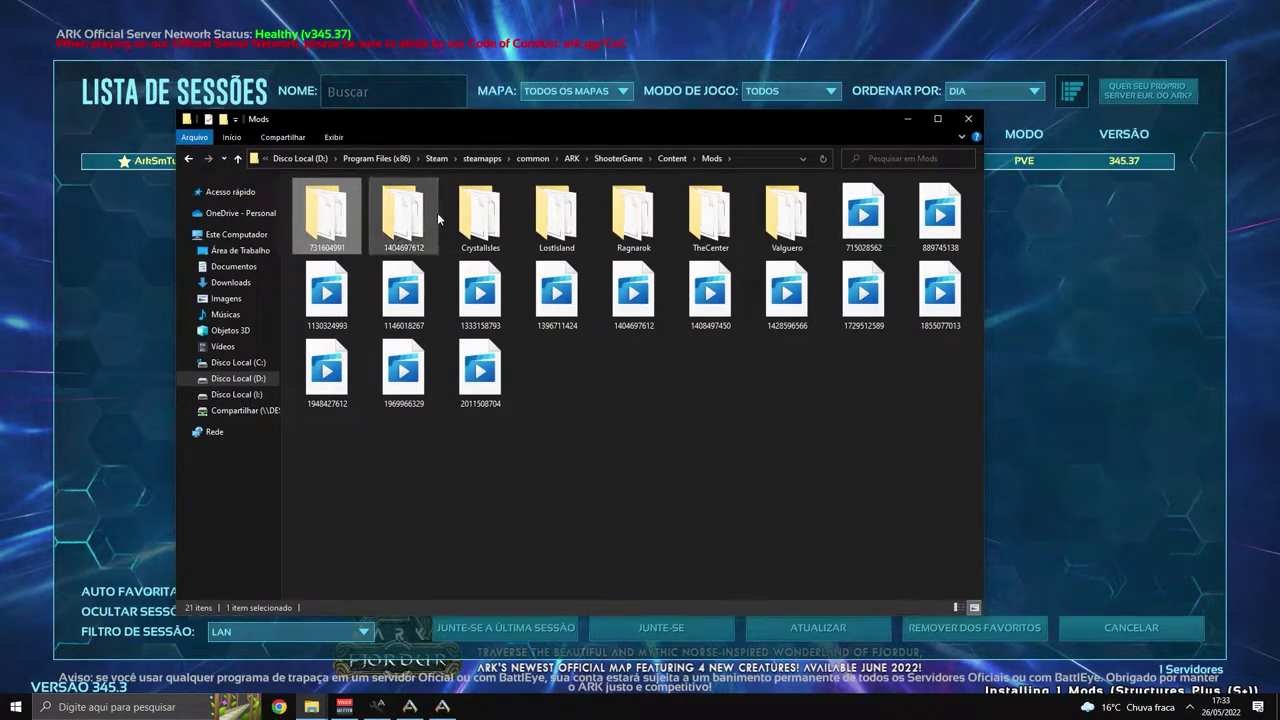
left_click_drag(556, 136, 612, 157)
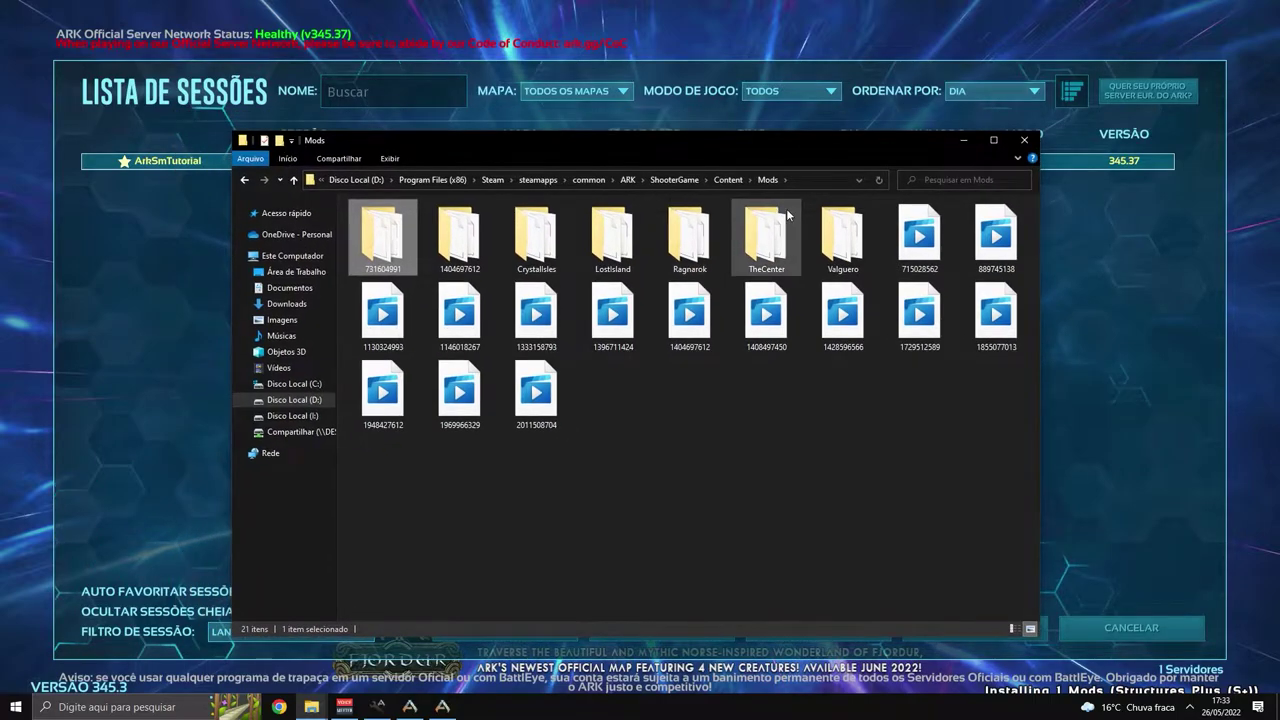
double_click(379, 234)
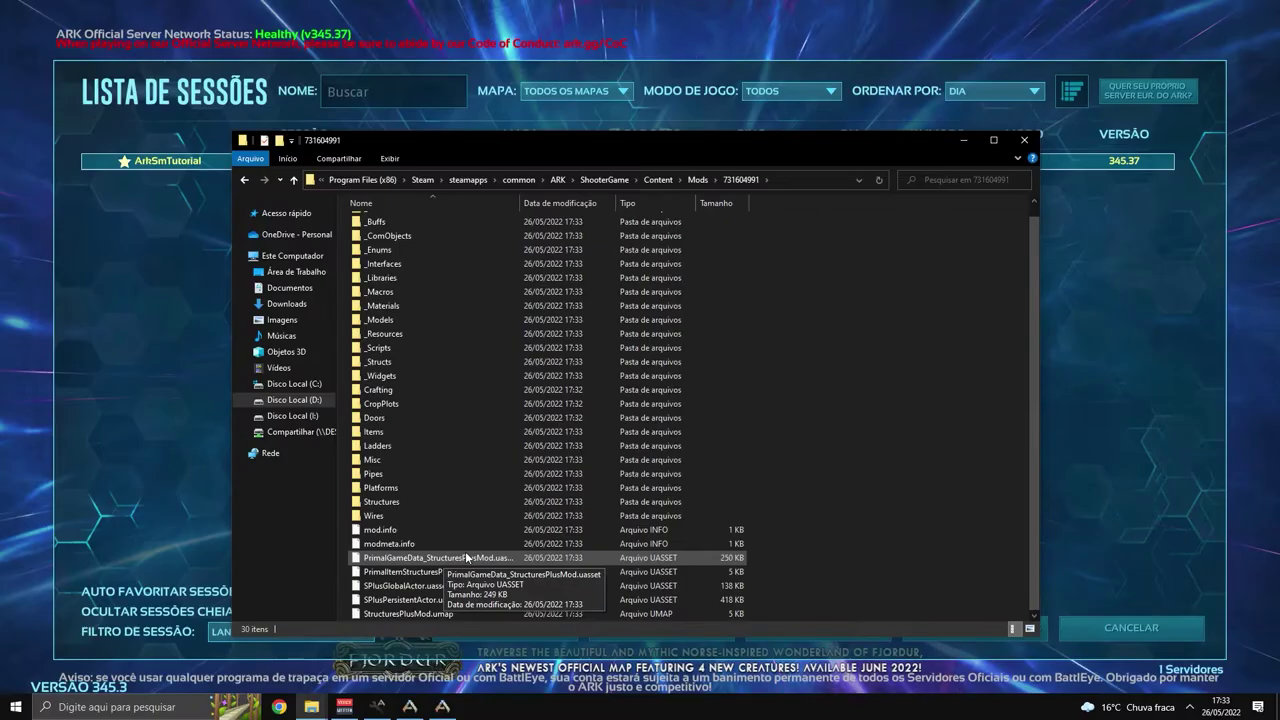
key("alt+Left")
double_click(460, 237)
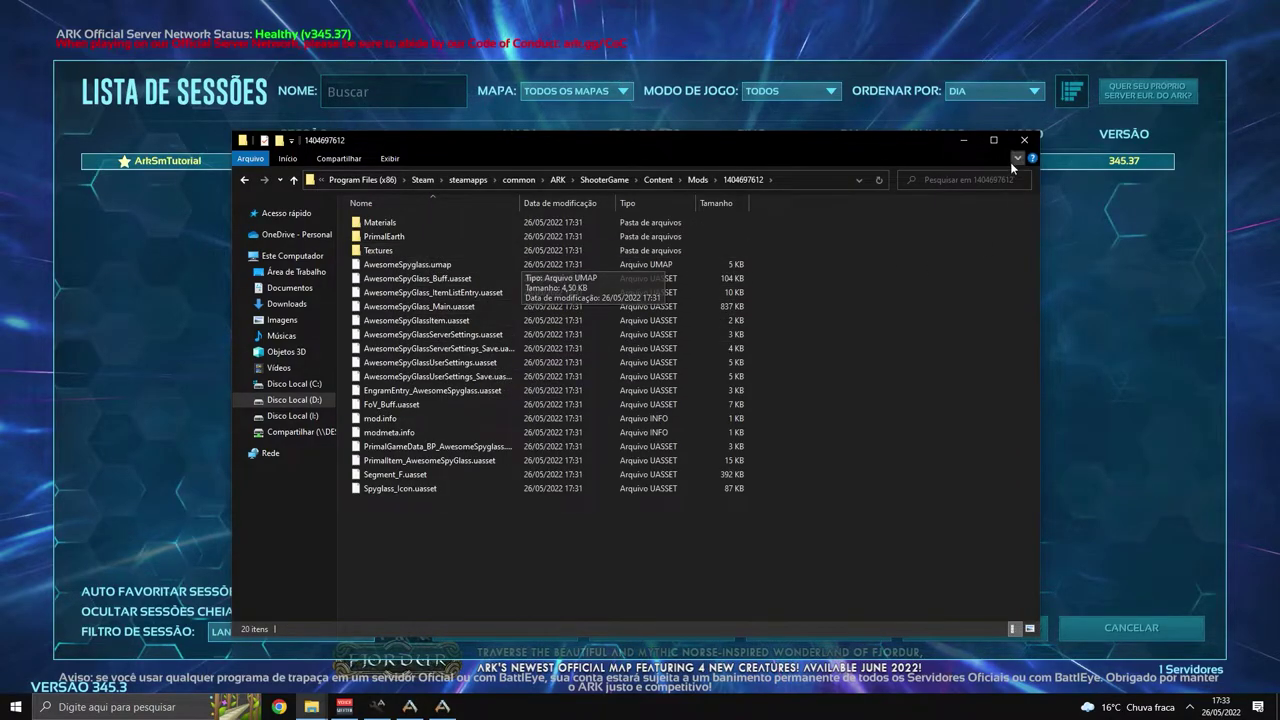
key("alt+Left")
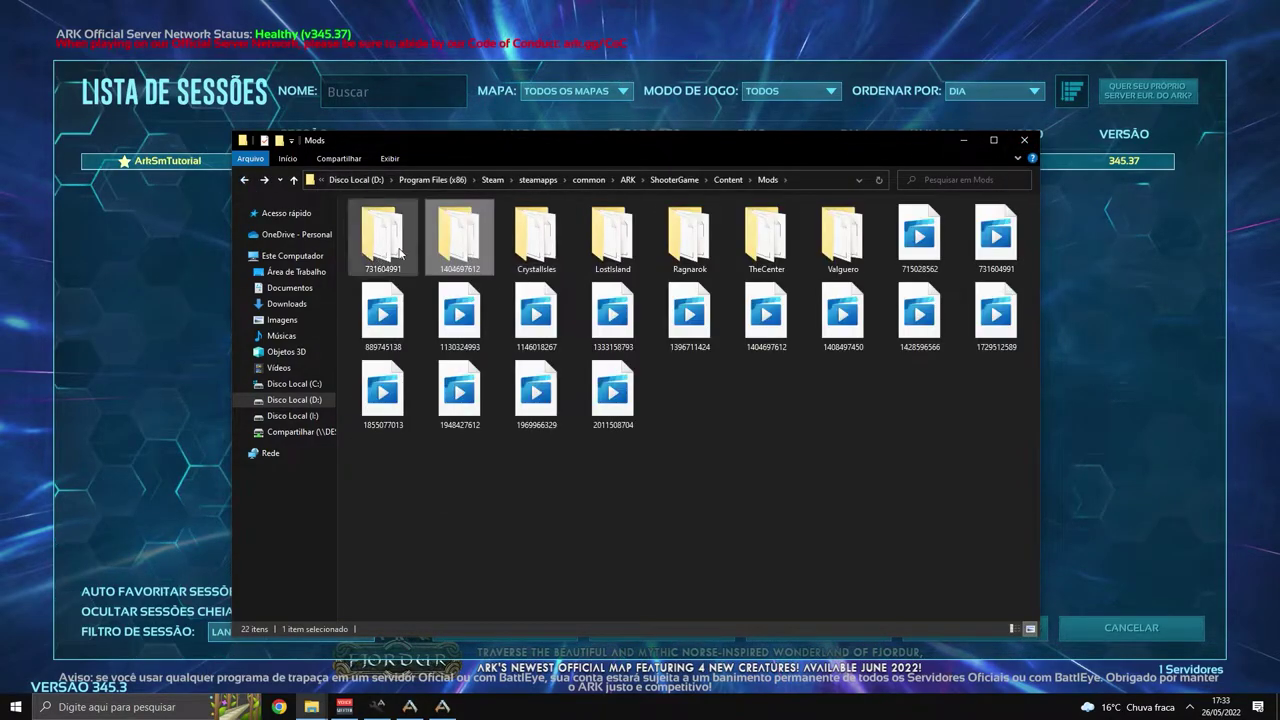
left_click(1024, 140)
left_click(640, 410)
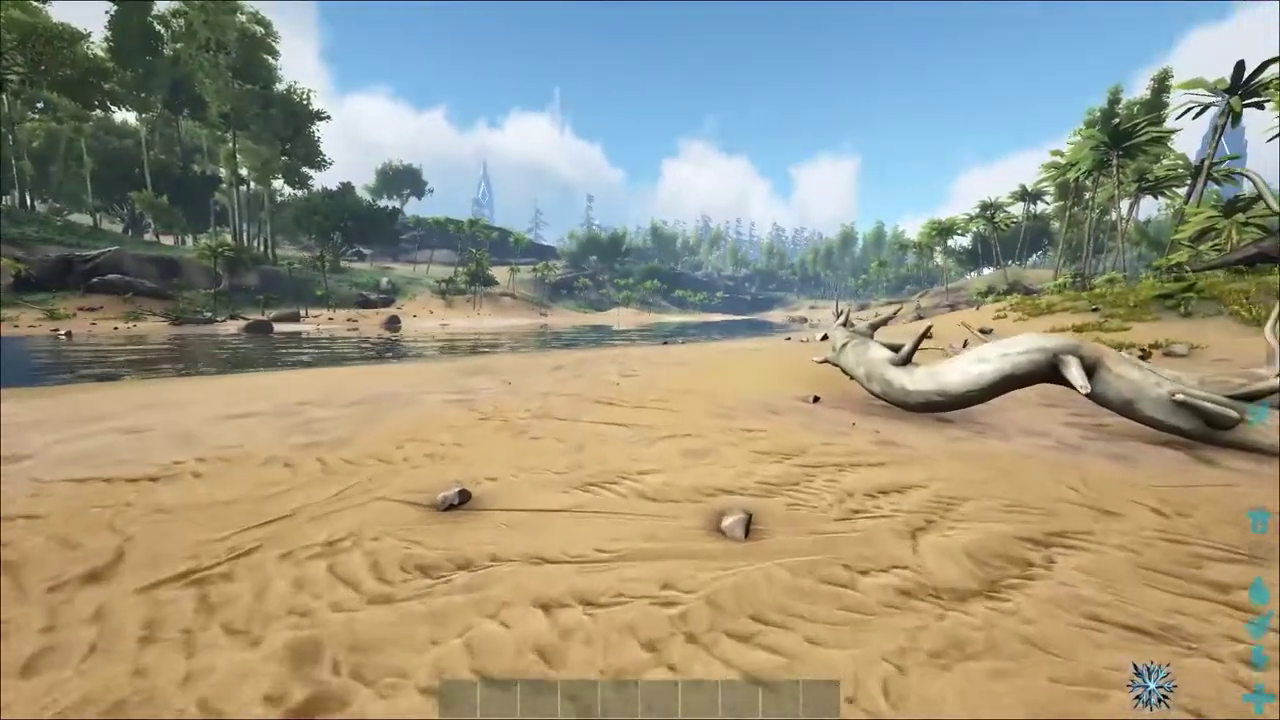
Open the character's engrams from the inventory in the game and select the S+ Omni Tool engram.
key("i")
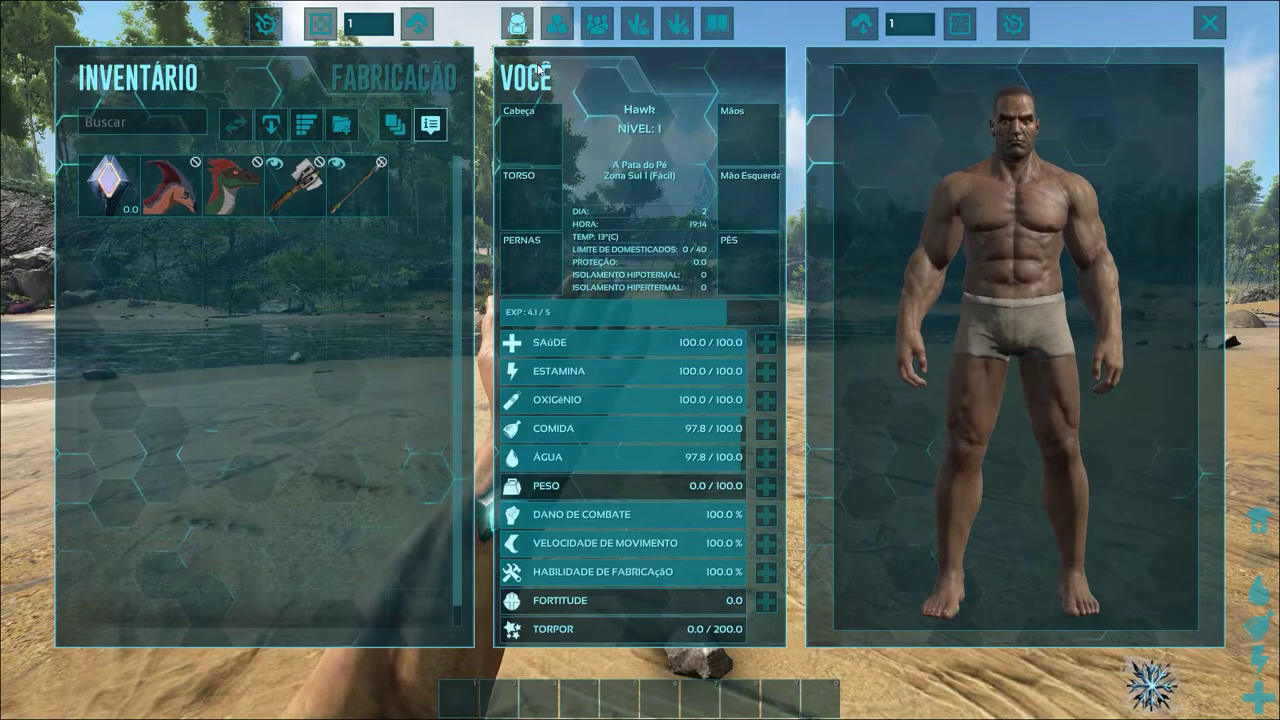
left_click(555, 25)
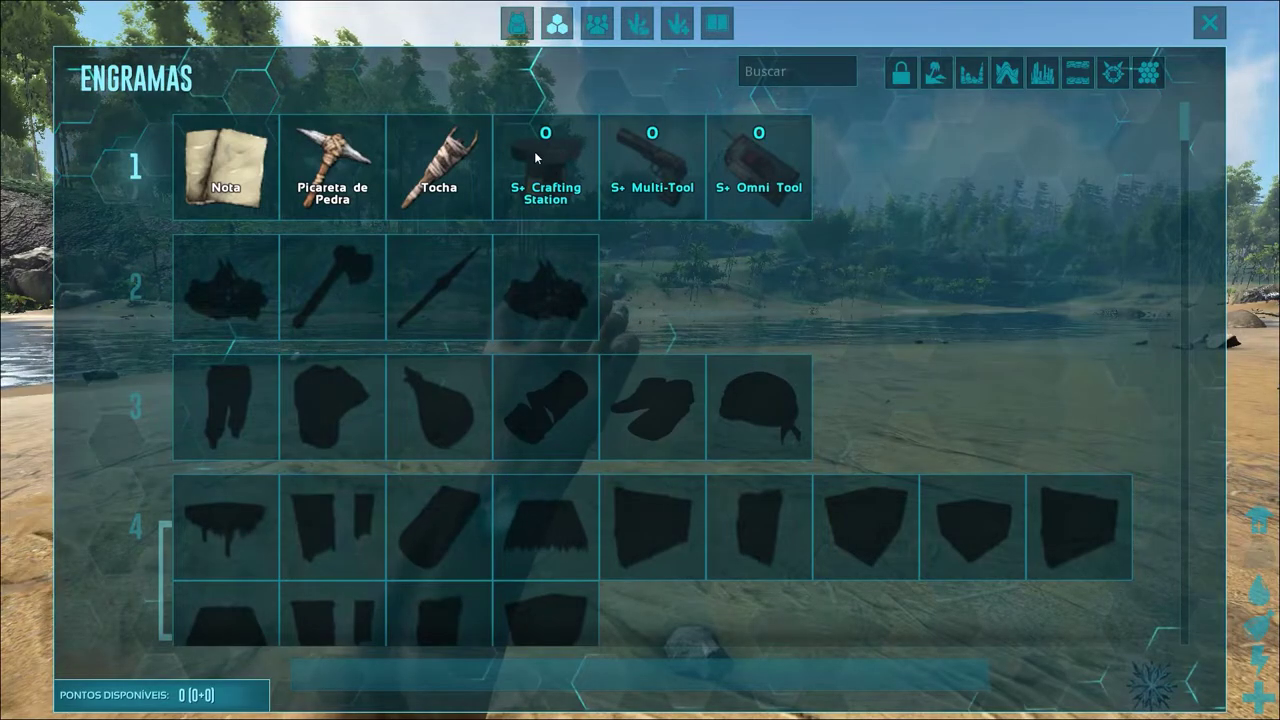
left_click(758, 165)
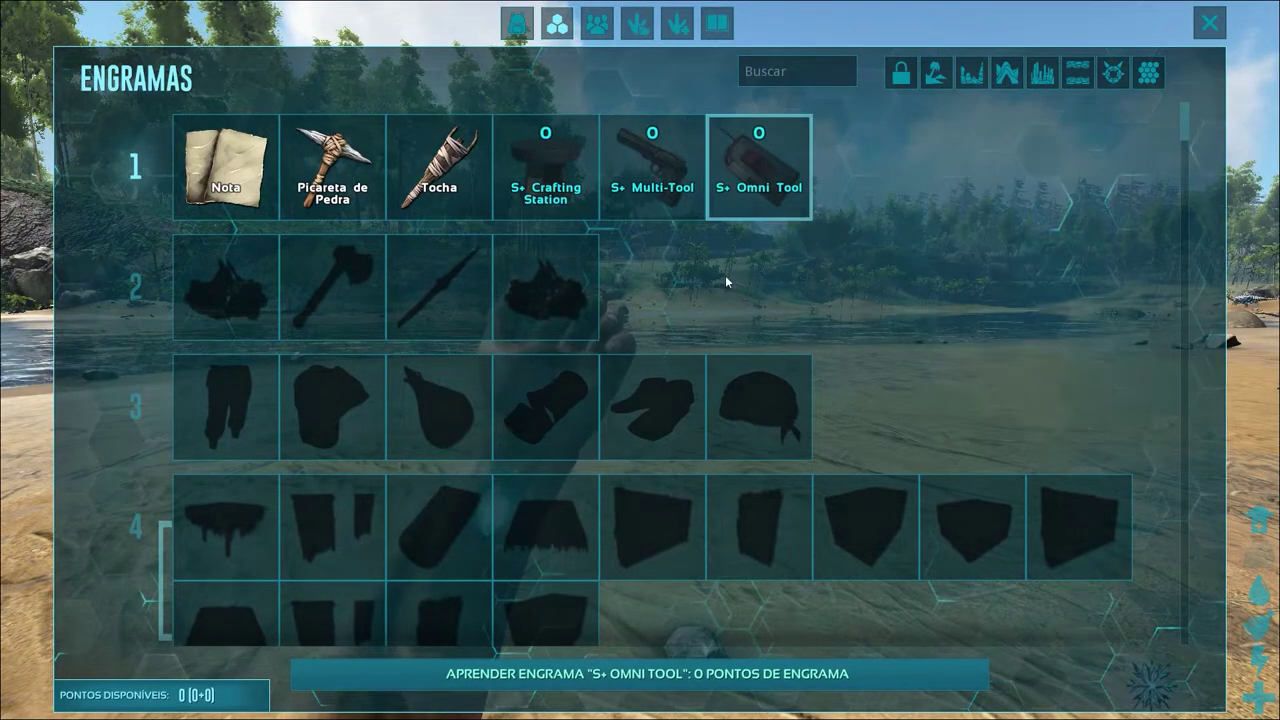
Search the engrams for "spy" to look for the spyglass.
left_click(796, 72)
type("spy")
key("BackSpace")
key("BackSpace")
key("BackSpace")
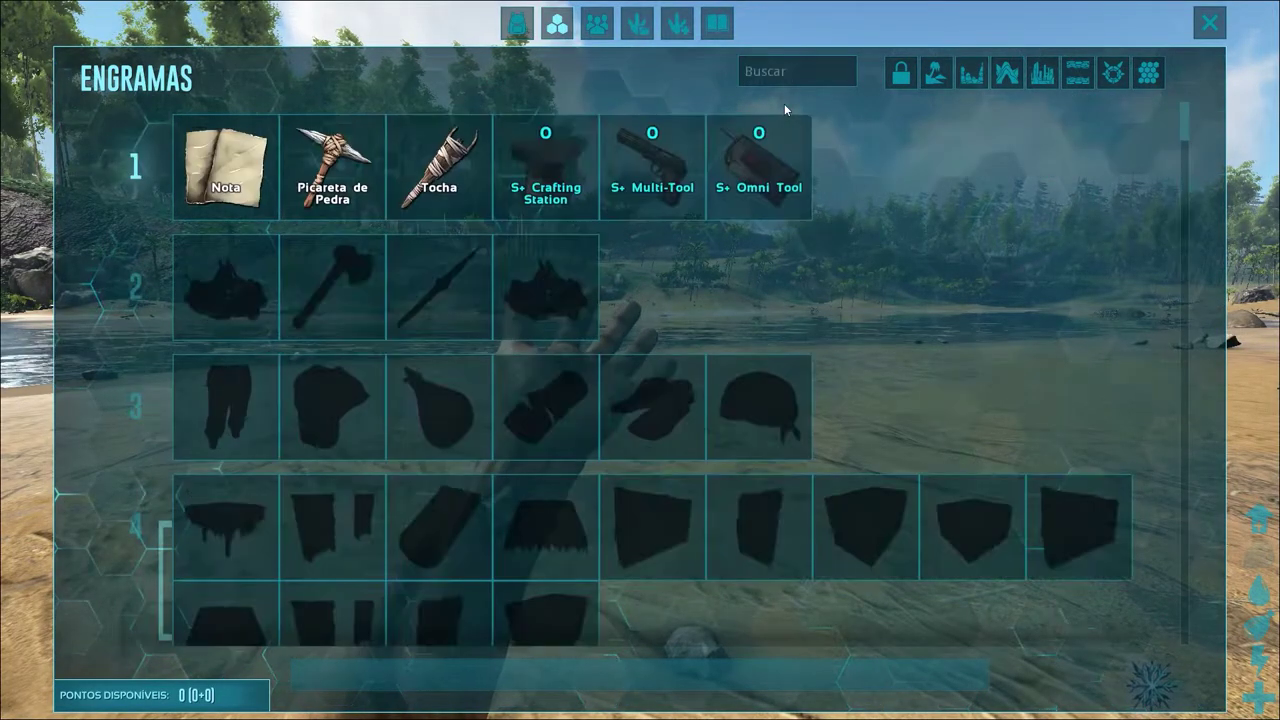
scroll(853, 228, "down", 5)
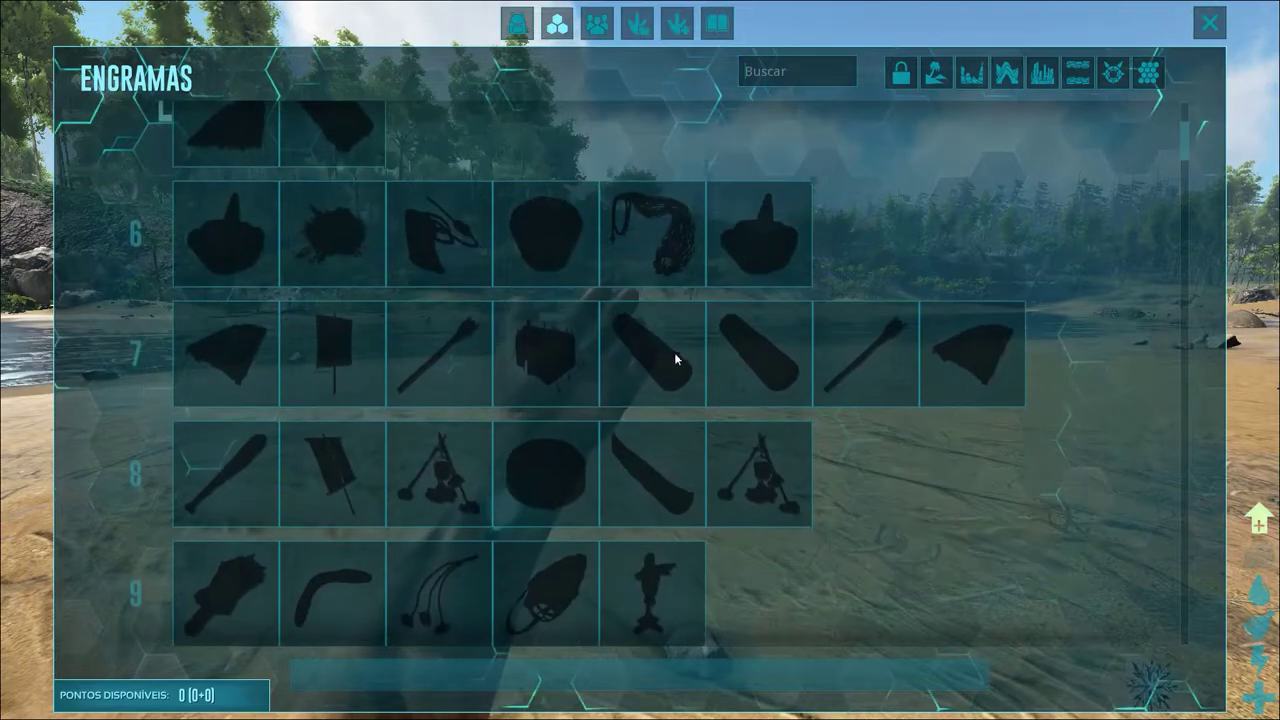
type("spy")
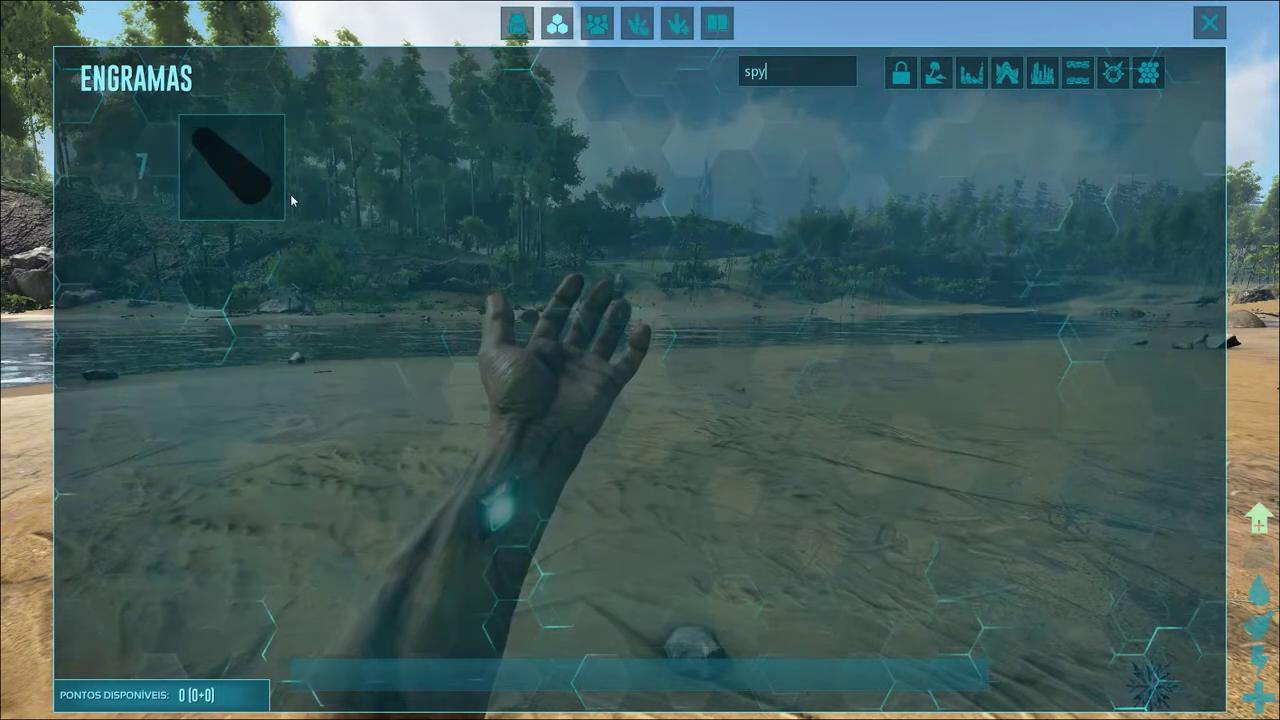
Clear the engram search and browse the full list down to the level 7 engrams.
key("BackSpace")
key("BackSpace")
key("BackSpace")
scroll(286, 434, "down", 5)
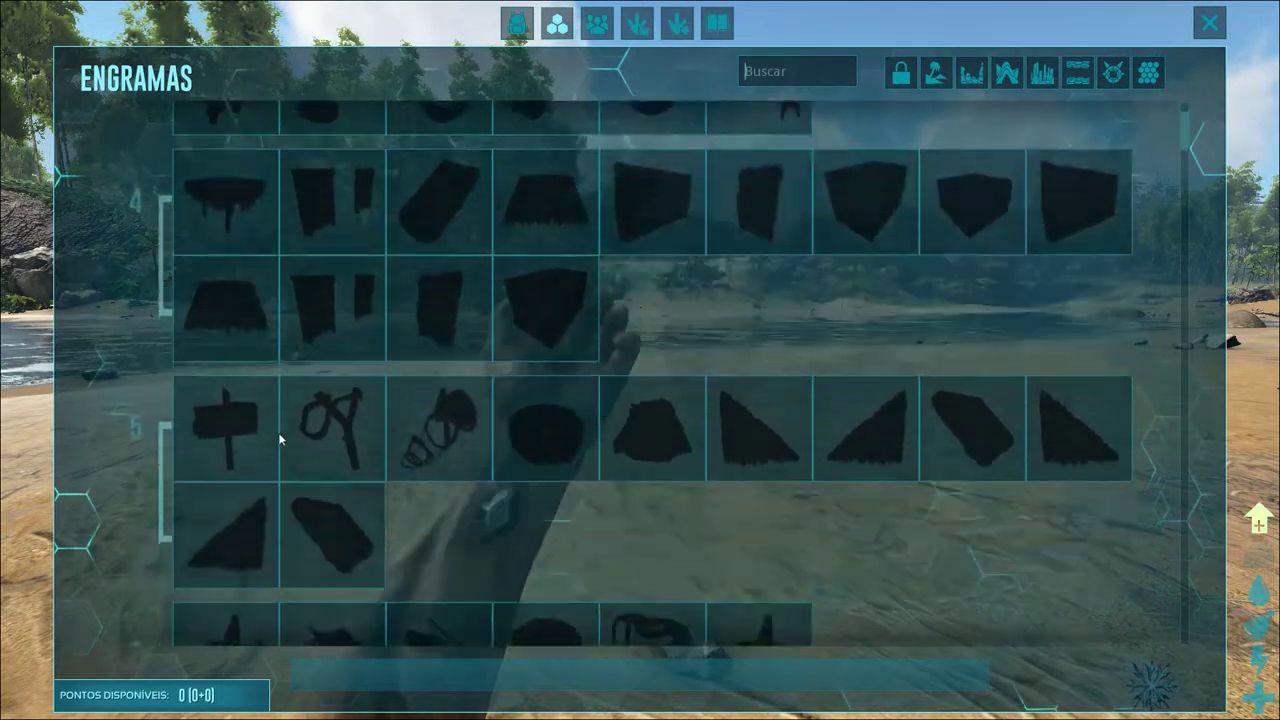
scroll(256, 426, "down", 1)
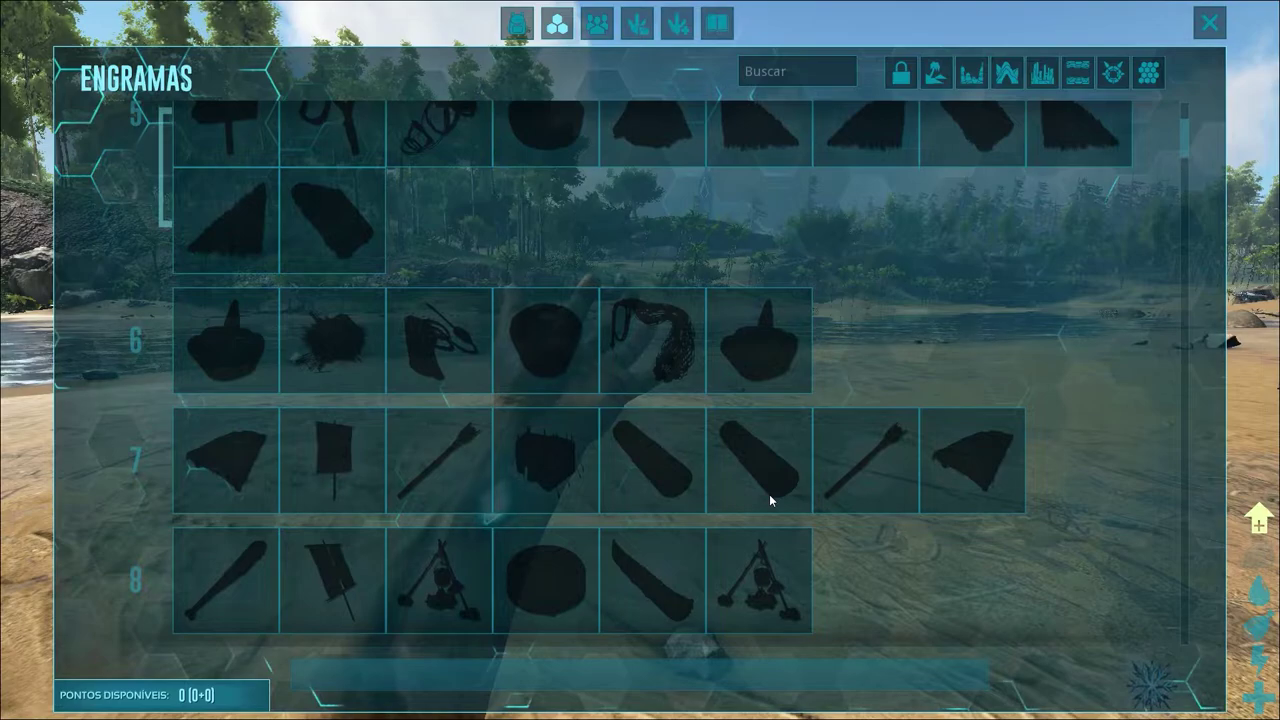
Learn the Awesome SpyGlass! engram from the level 7 row and close the engrams screen.
scroll(349, 419, "up", 1)
scroll(316, 417, "down", 2)
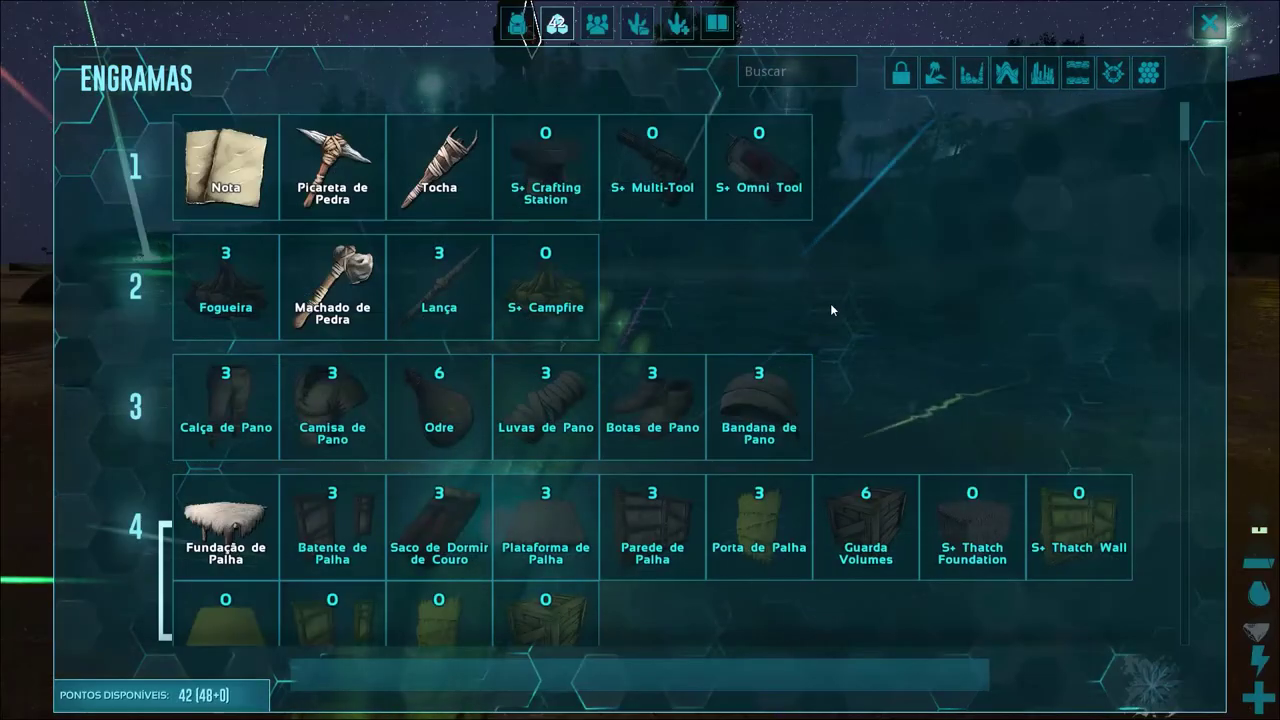
scroll(592, 383, "down", 6)
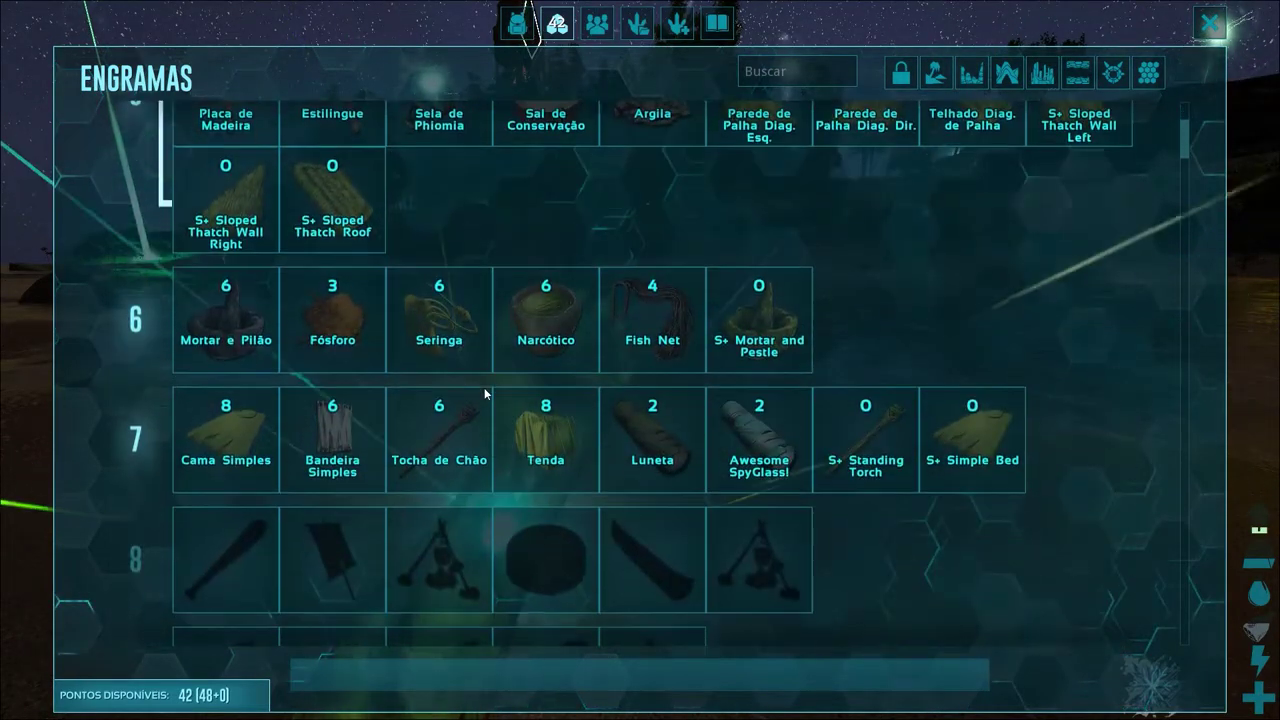
left_click(779, 467)
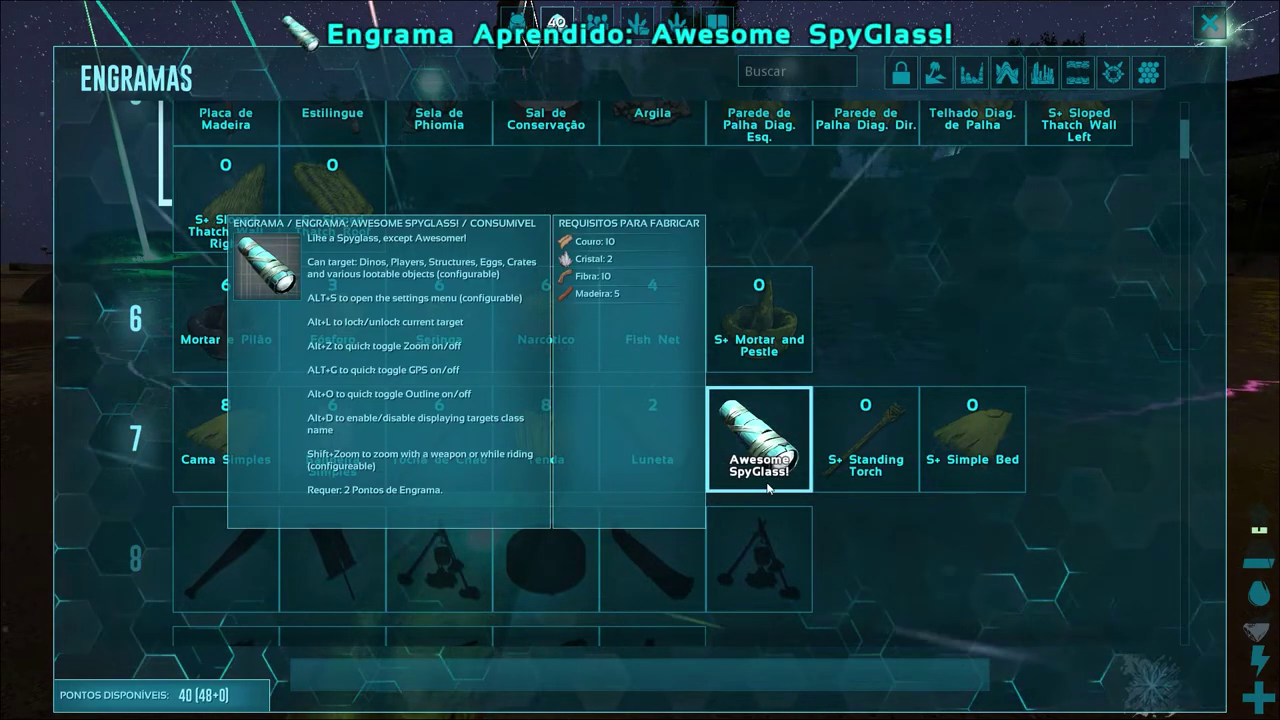
mouse_move(781, 471)
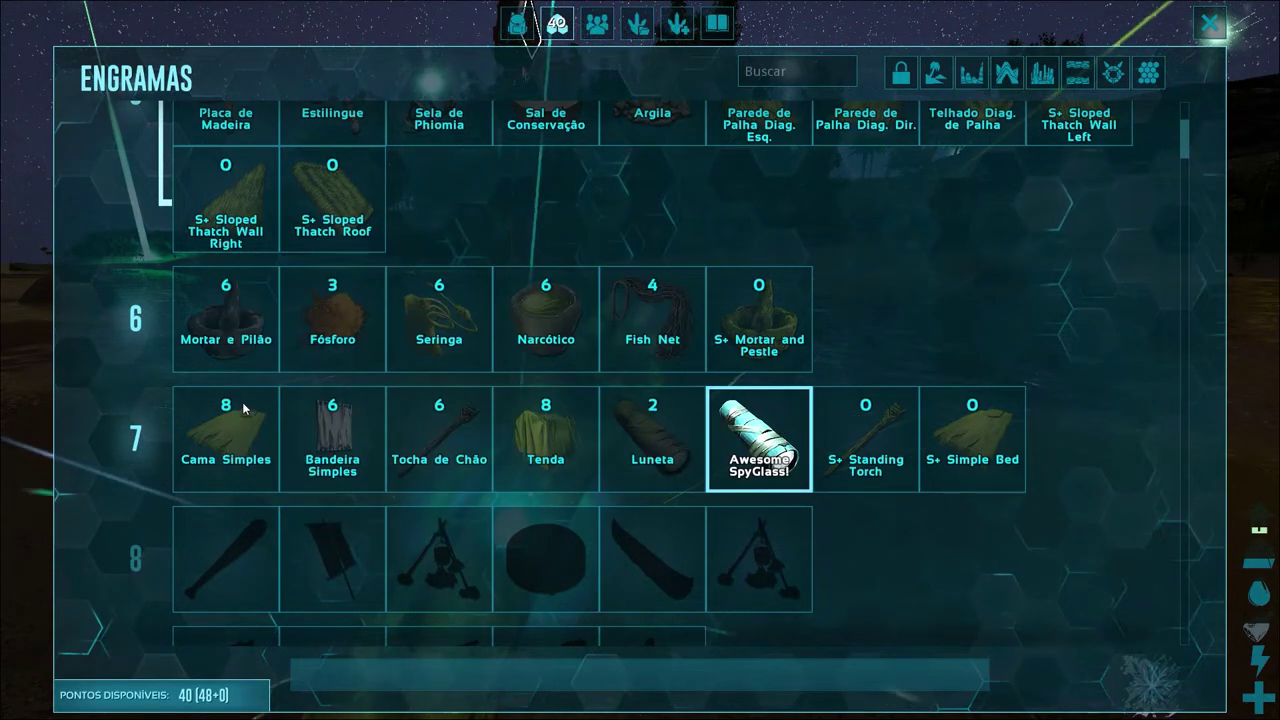
key("Escape")
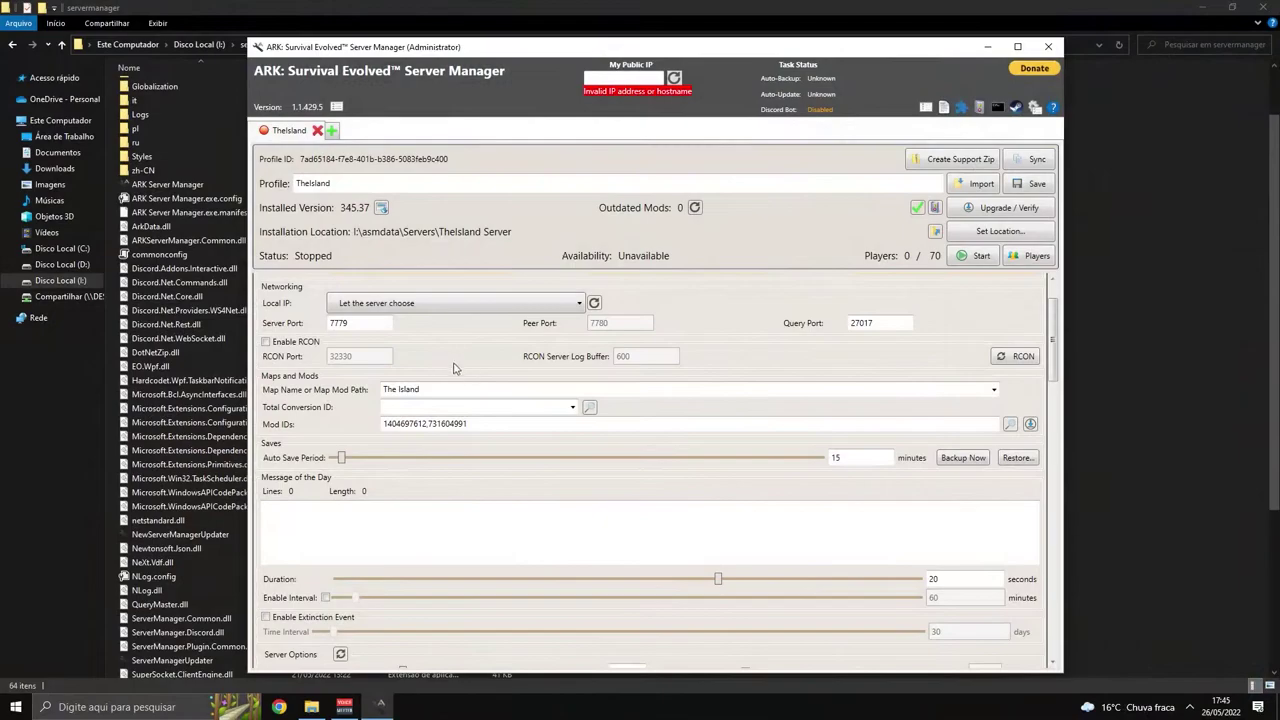
Review the mod IDs, map name and server port of the TheIsland profile in ARK Server Manager.
left_click(492, 424)
left_click(482, 425)
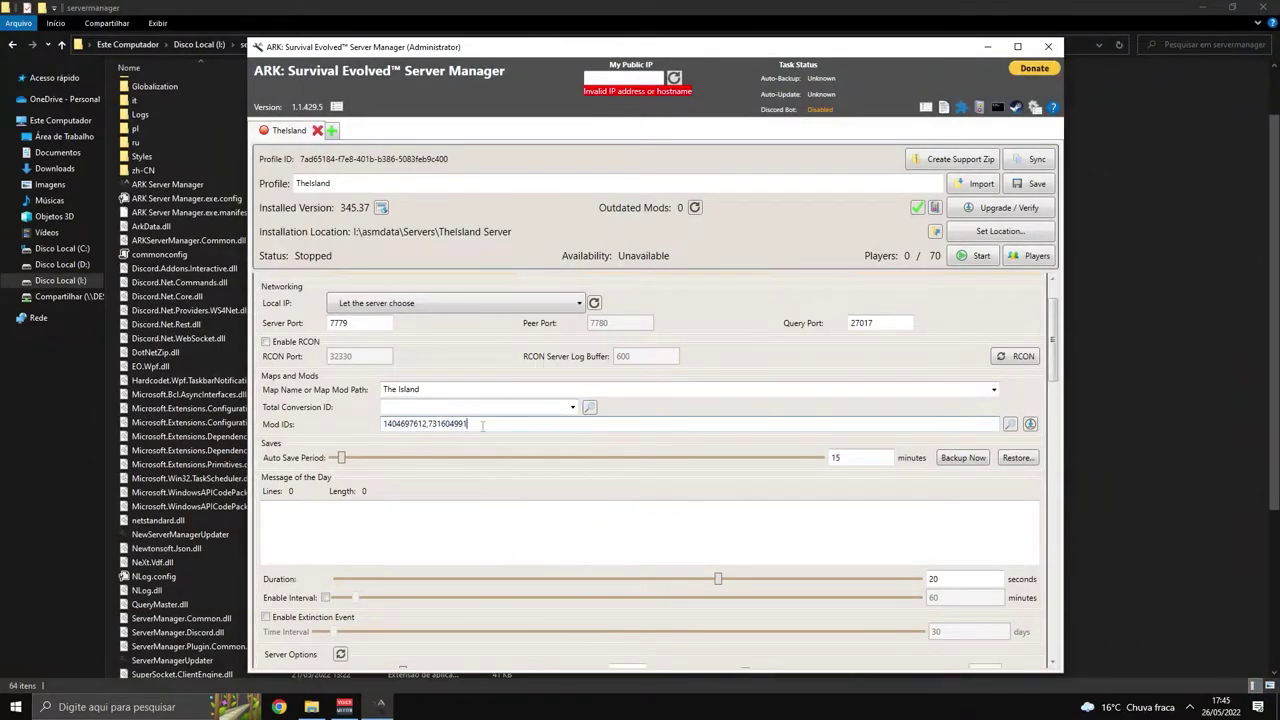
scroll(492, 473, "up", 1)
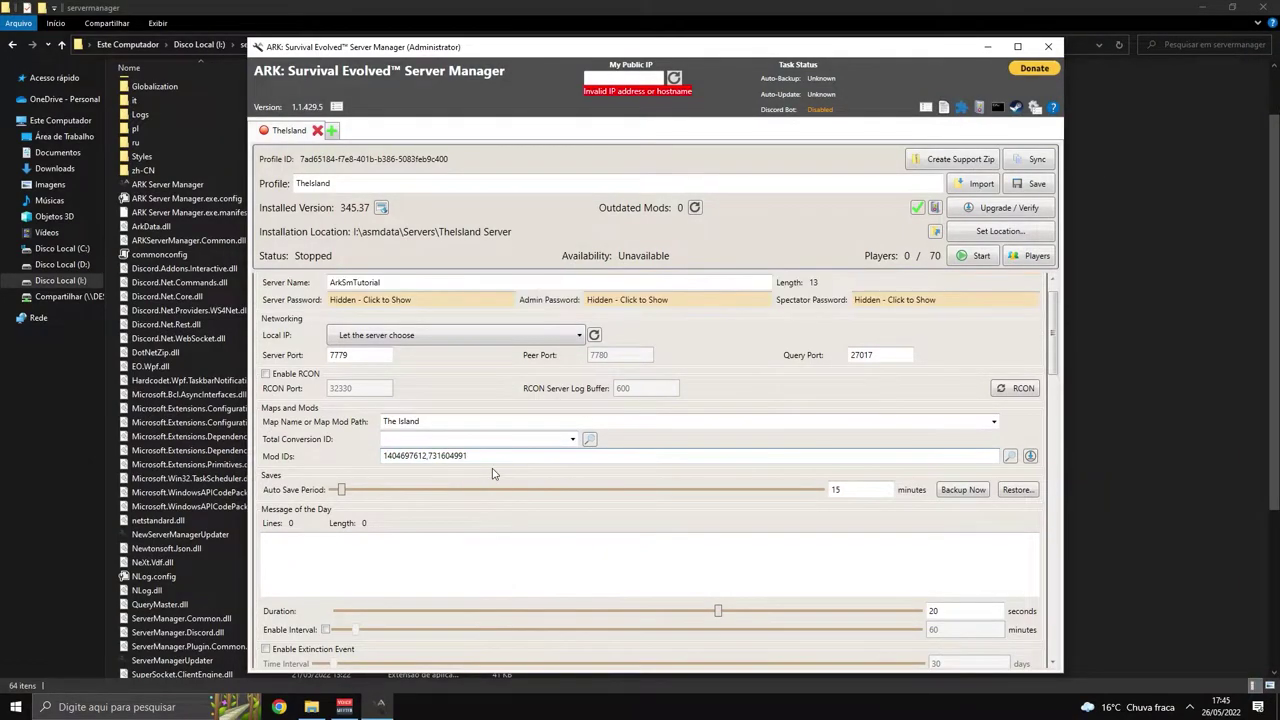
scroll(529, 396, "down", 1)
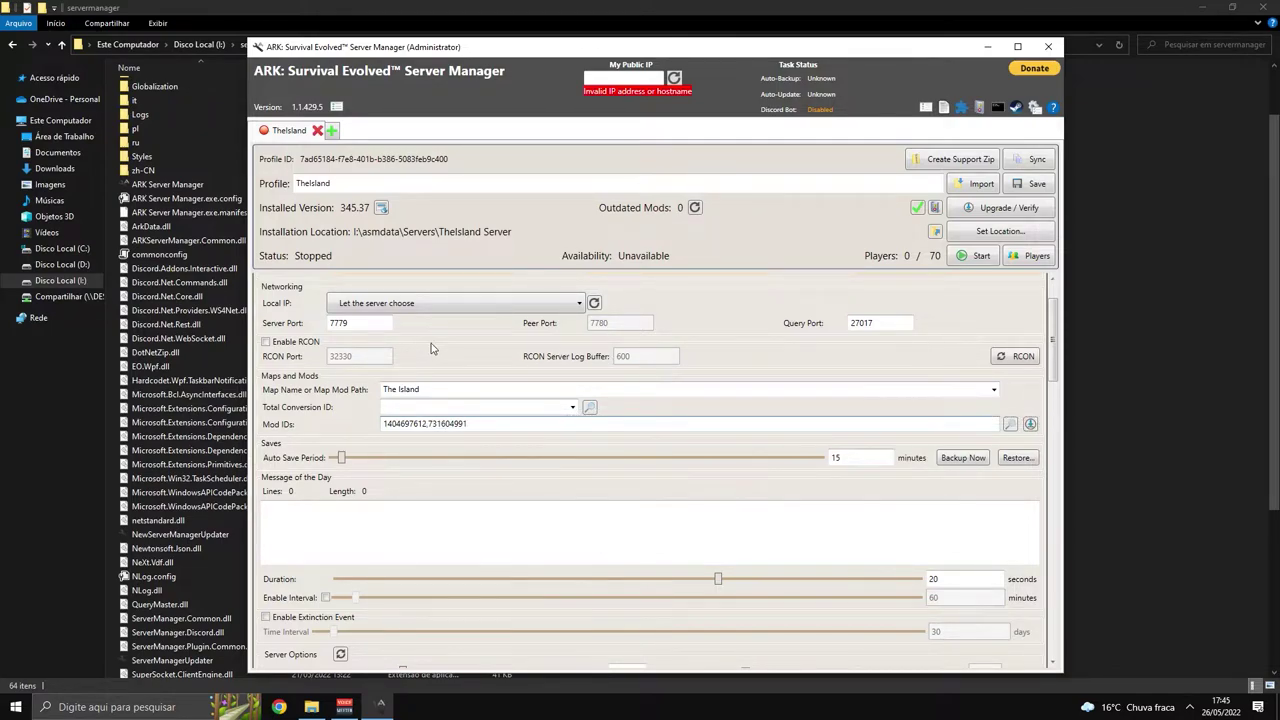
scroll(432, 348, "up", 1)
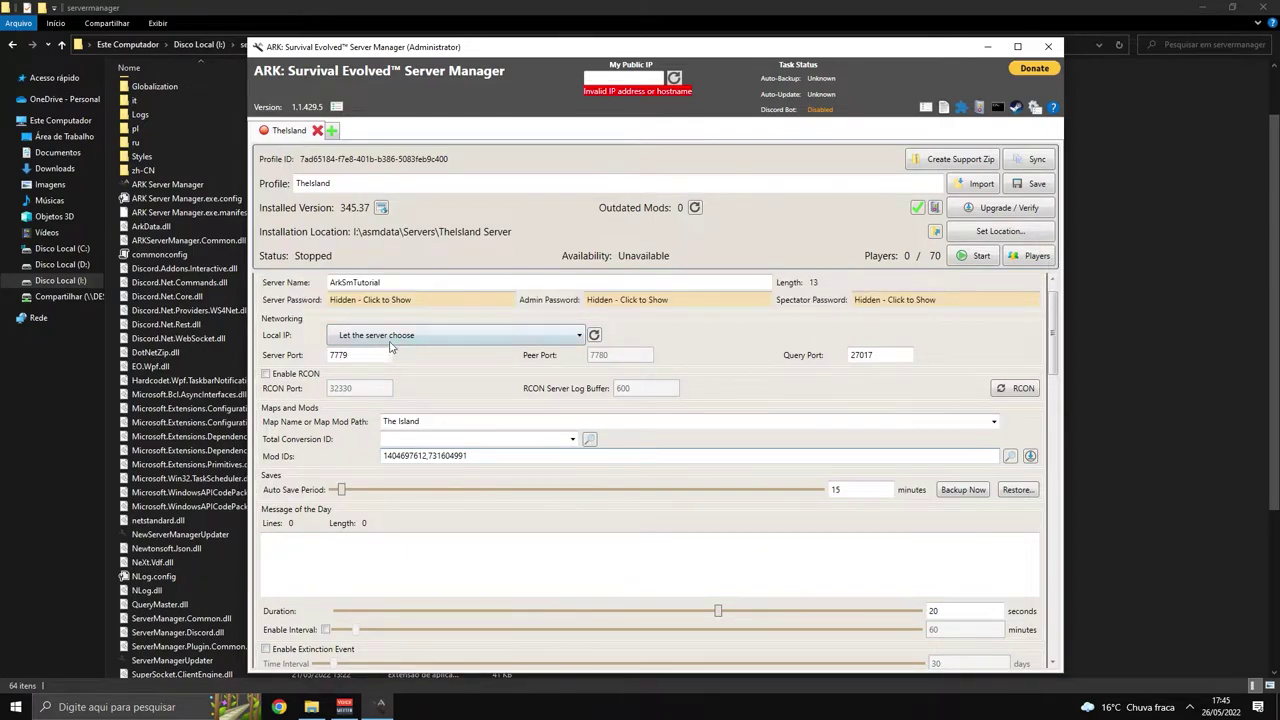
double_click(338, 355)
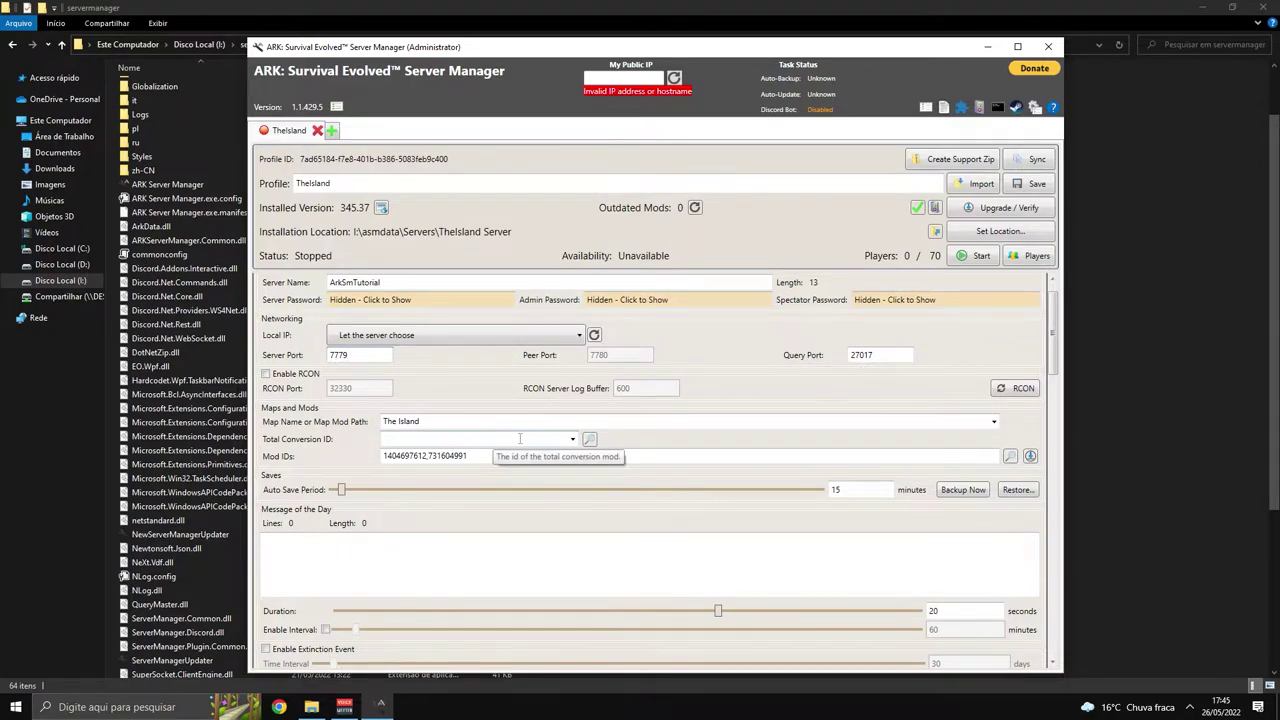
scroll(527, 497, "down", 1)
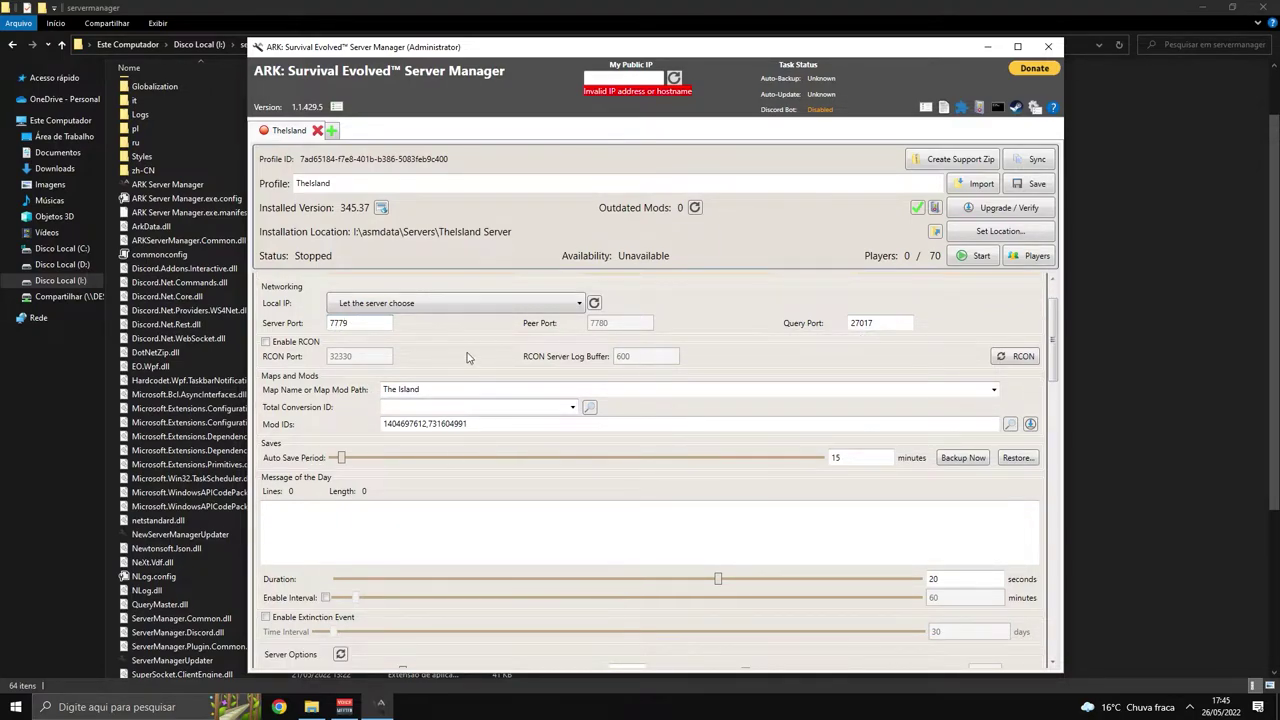
left_click(470, 423)
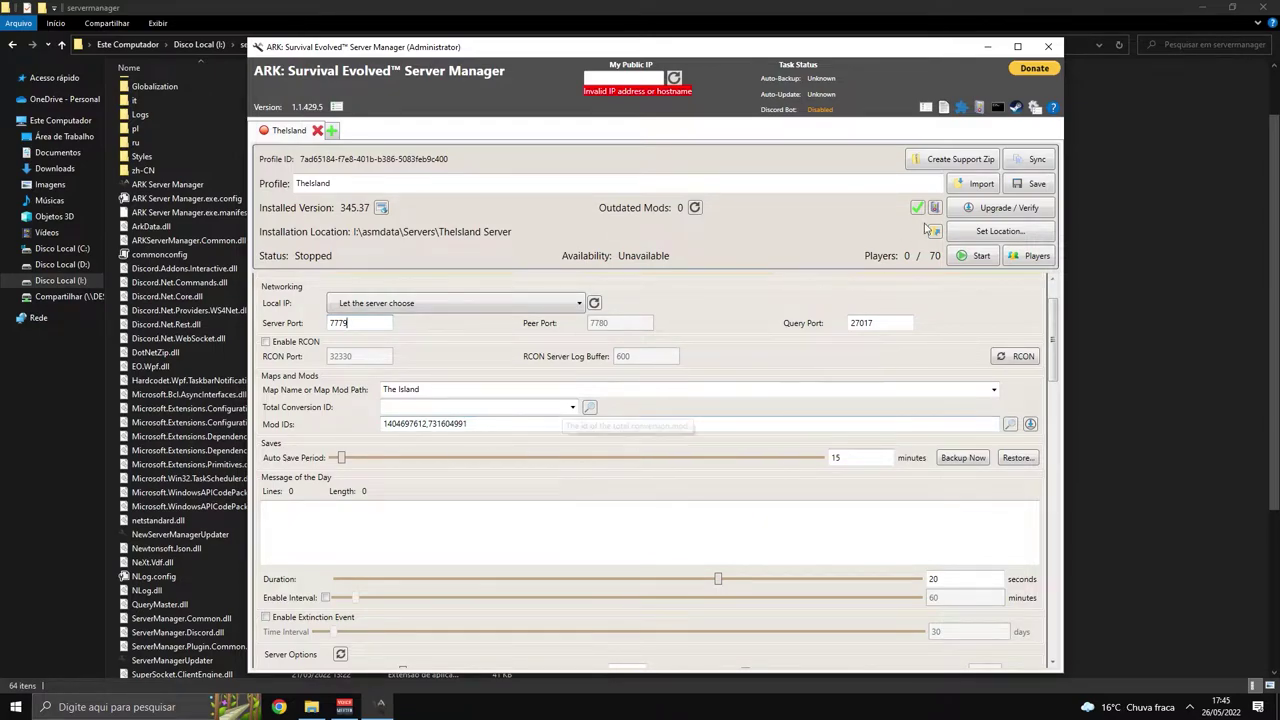
Set the map name or map mod path to 715028562 and run the server's upgrade and verification.
triple_click(445, 391)
type("715028562")
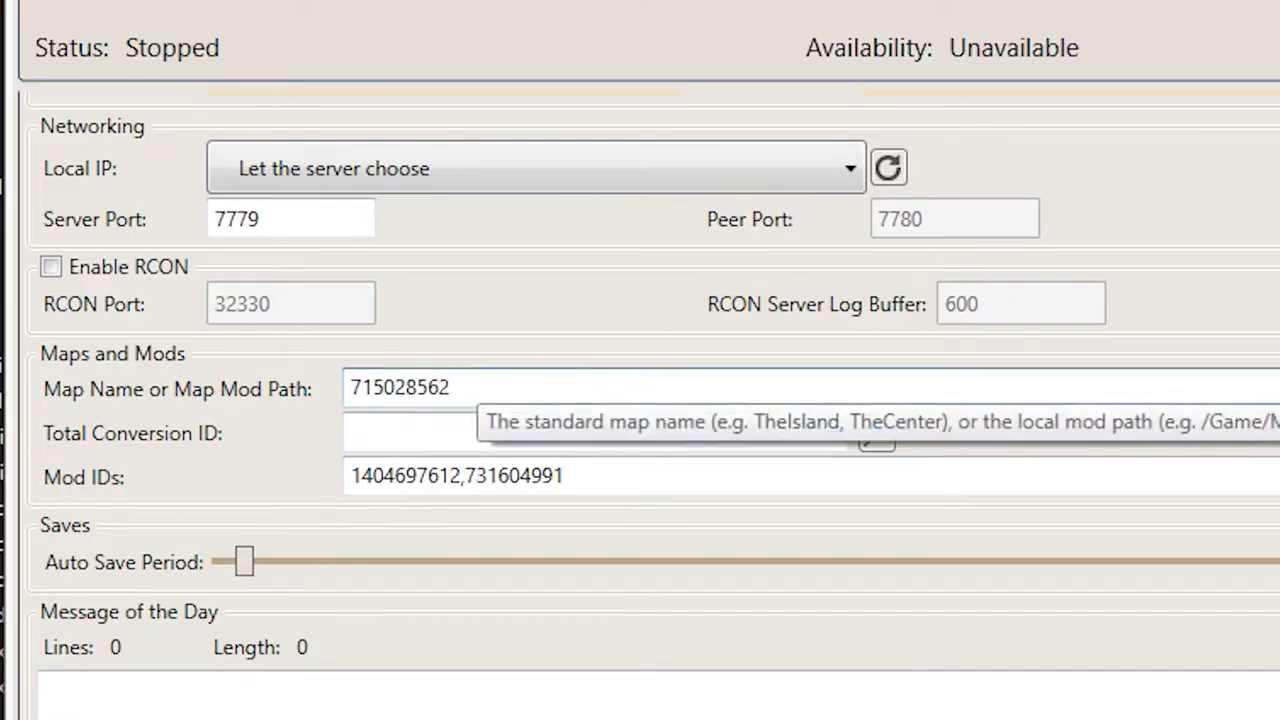
left_click(1000, 207)
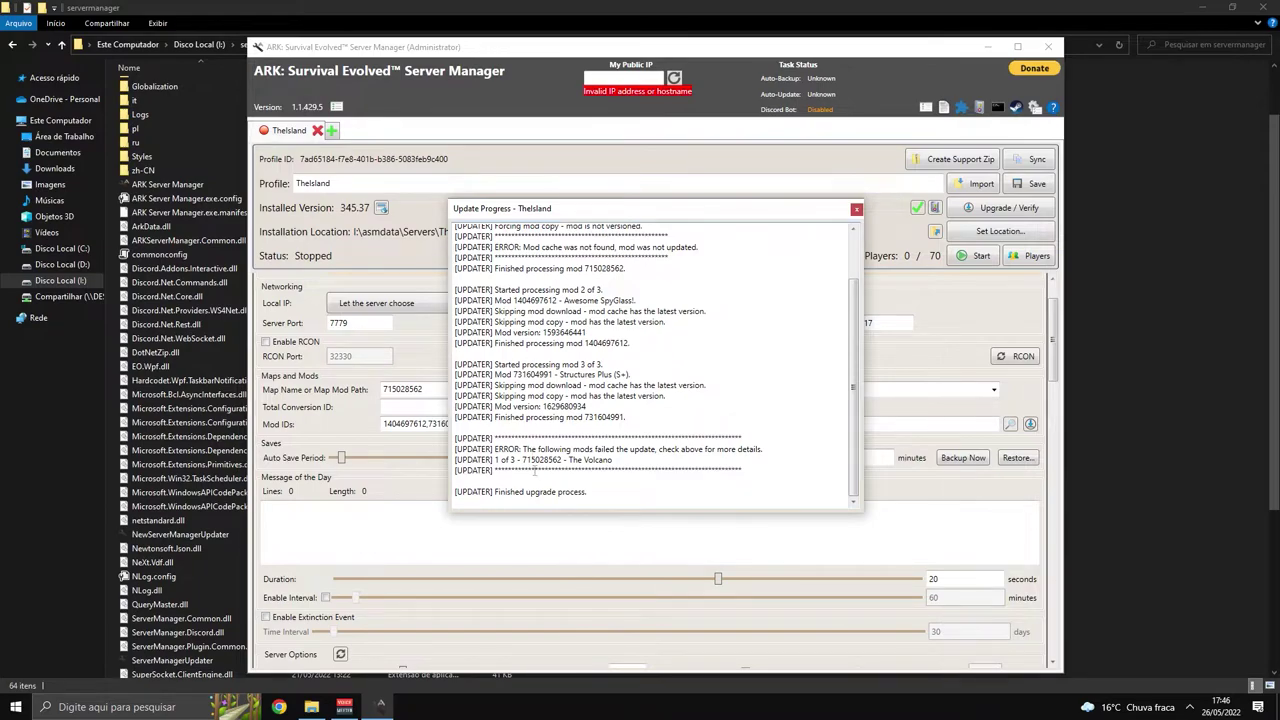
Close the update progress and run the mod-only update to download the map mod 715028562.
left_click(856, 209)
left_click(1030, 424)
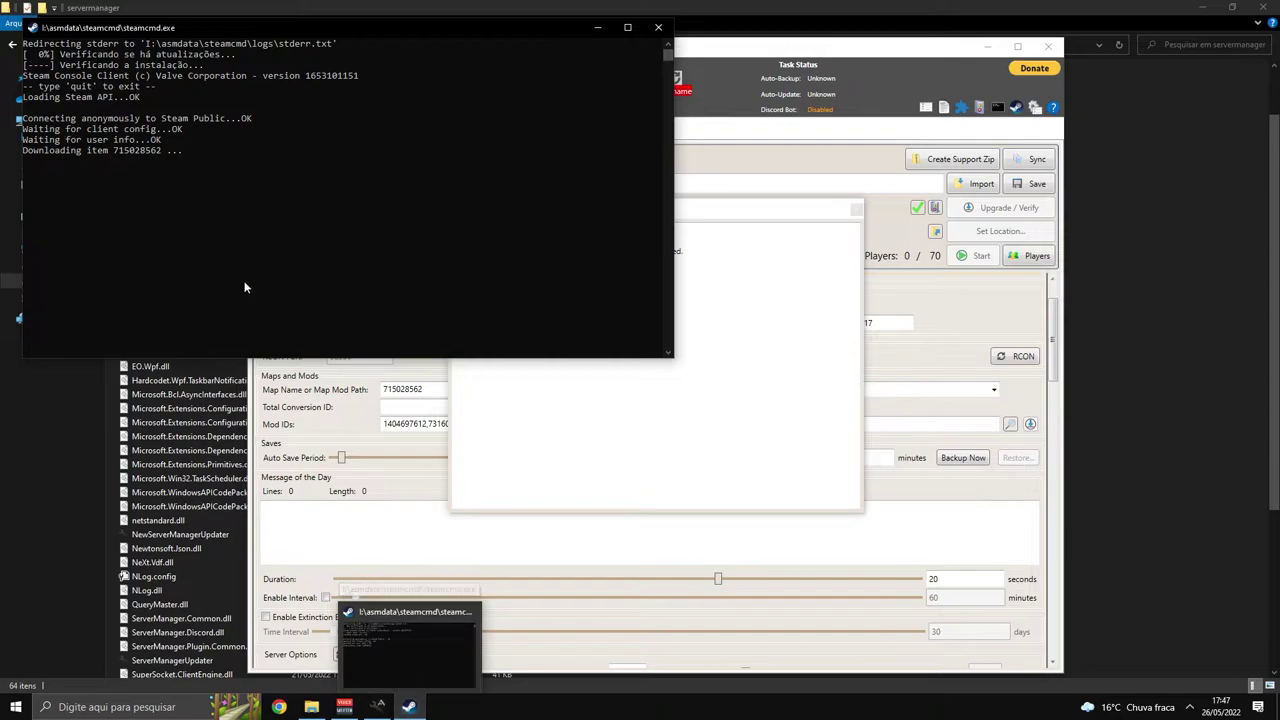
left_click_drag(222, 35, 234, 37)
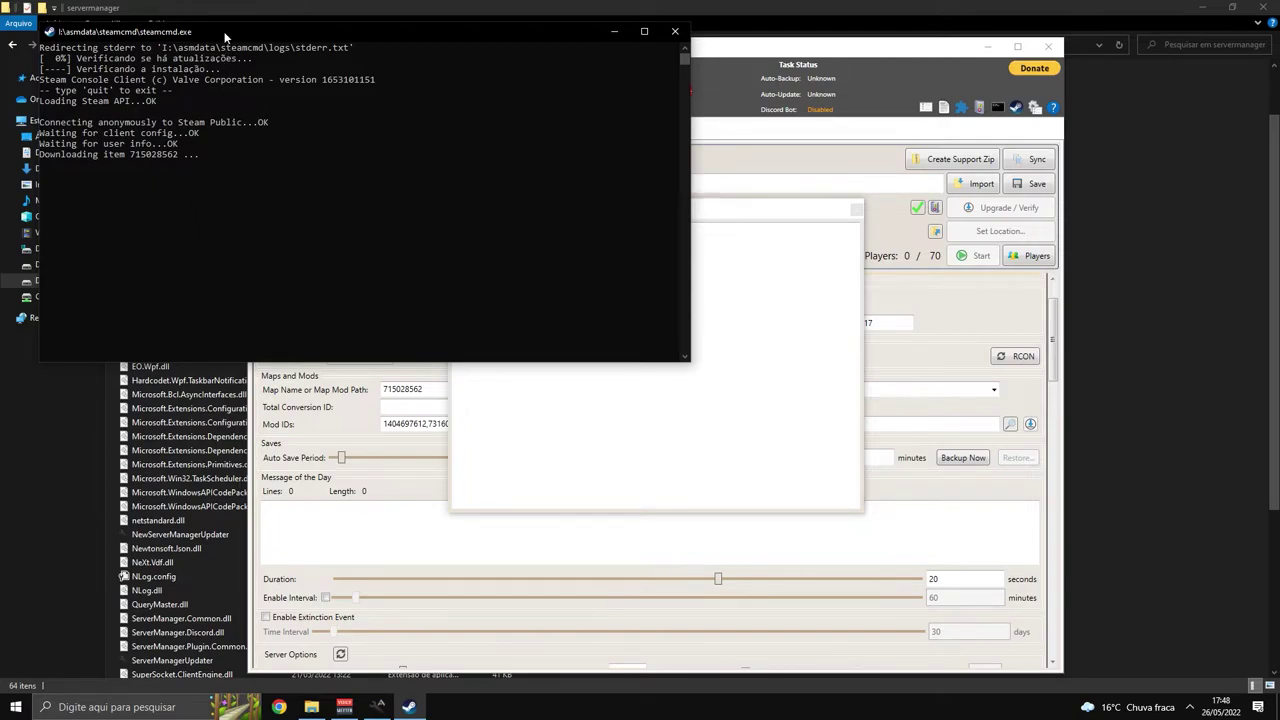
mouse_move(225, 37)
left_mouse_down()
mouse_move(543, 358)
mouse_move(585, 326)
mouse_move(246, 106)
mouse_move(224, 29)
left_mouse_up()
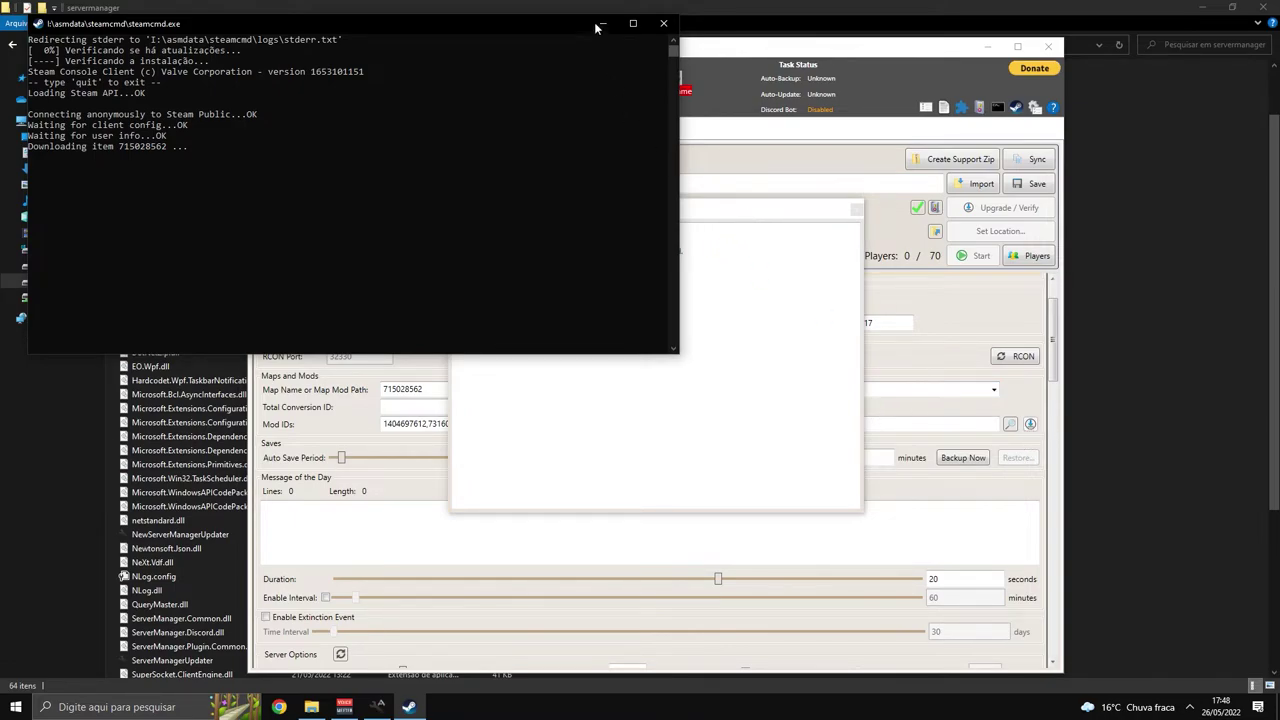
left_click_drag(600, 30, 569, 45)
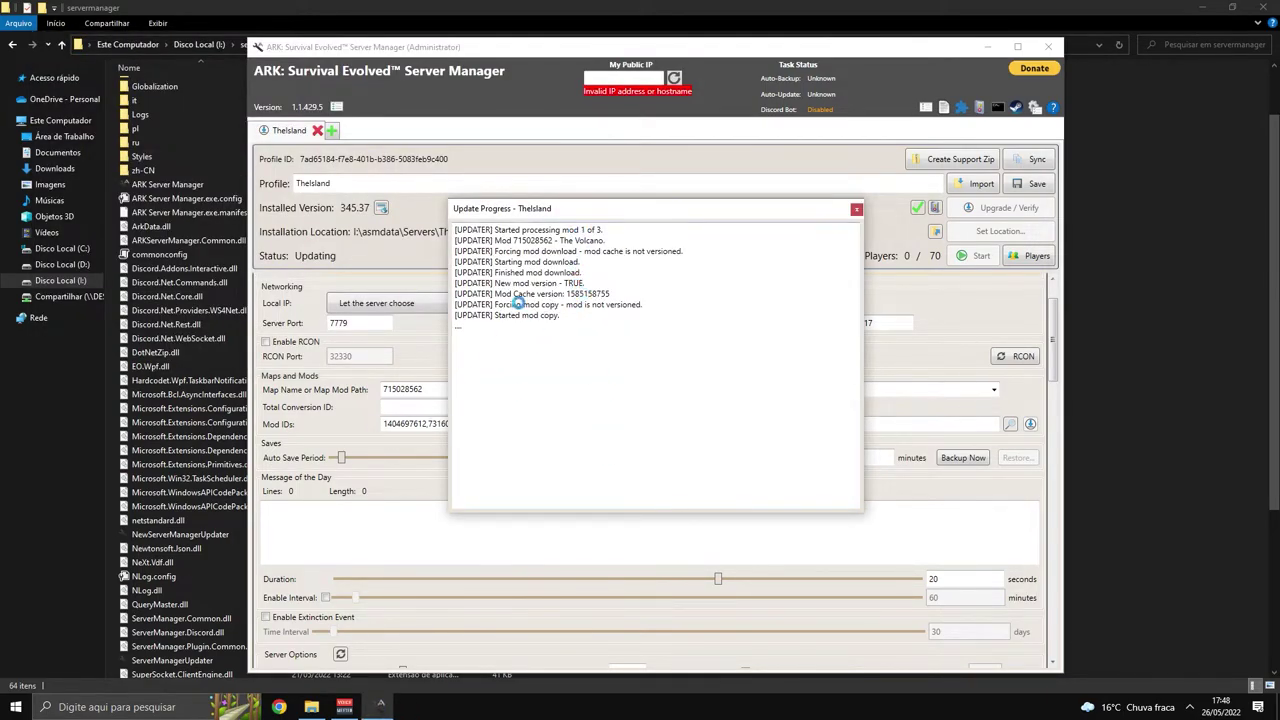
left_click_drag(536, 214, 597, 212)
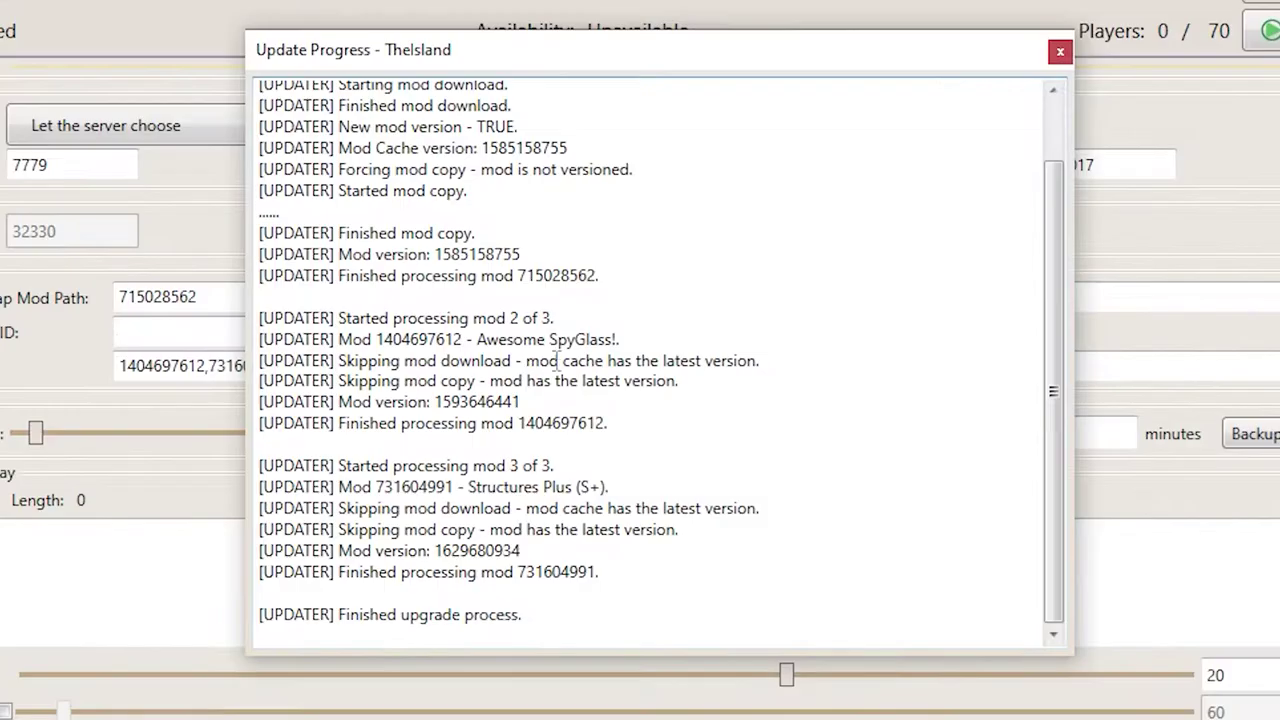
Read the update log entries for the three processed mods, then close the progress window.
scroll(599, 500, "up", 2)
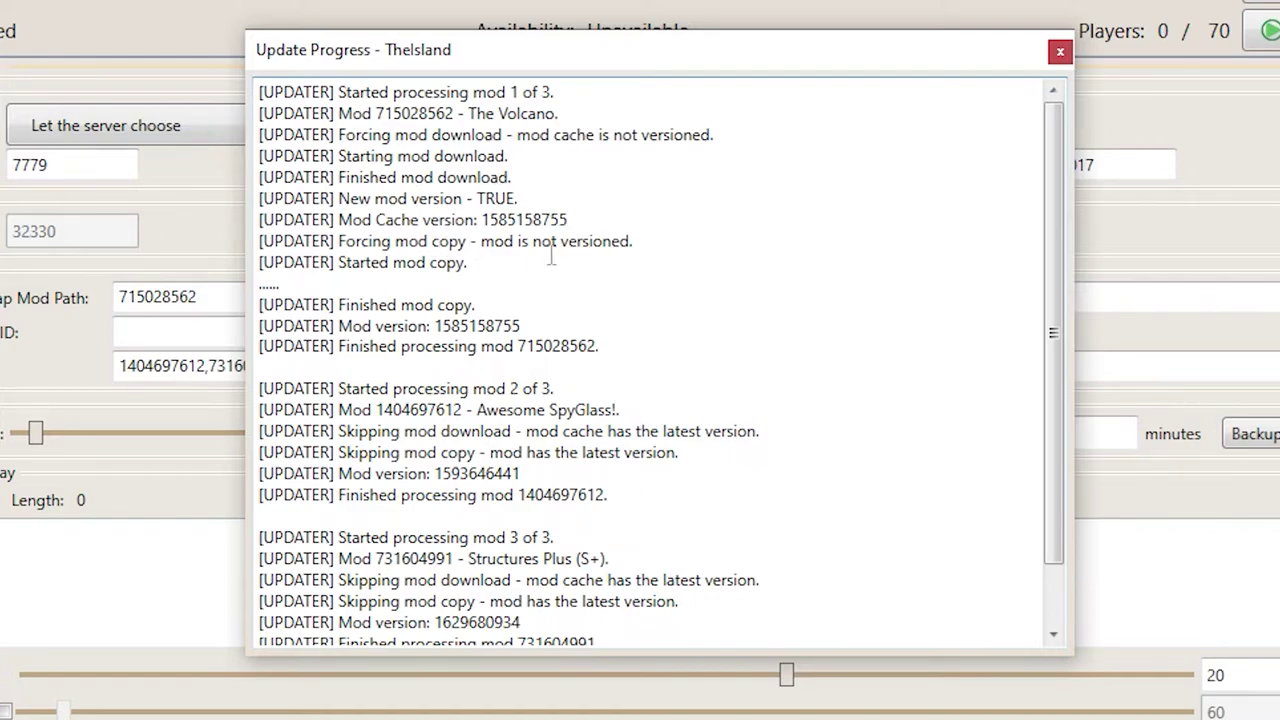
left_click_drag(485, 265, 219, 85)
left_click(572, 206)
scroll(594, 330, "down", 1)
scroll(620, 360, "up", 1)
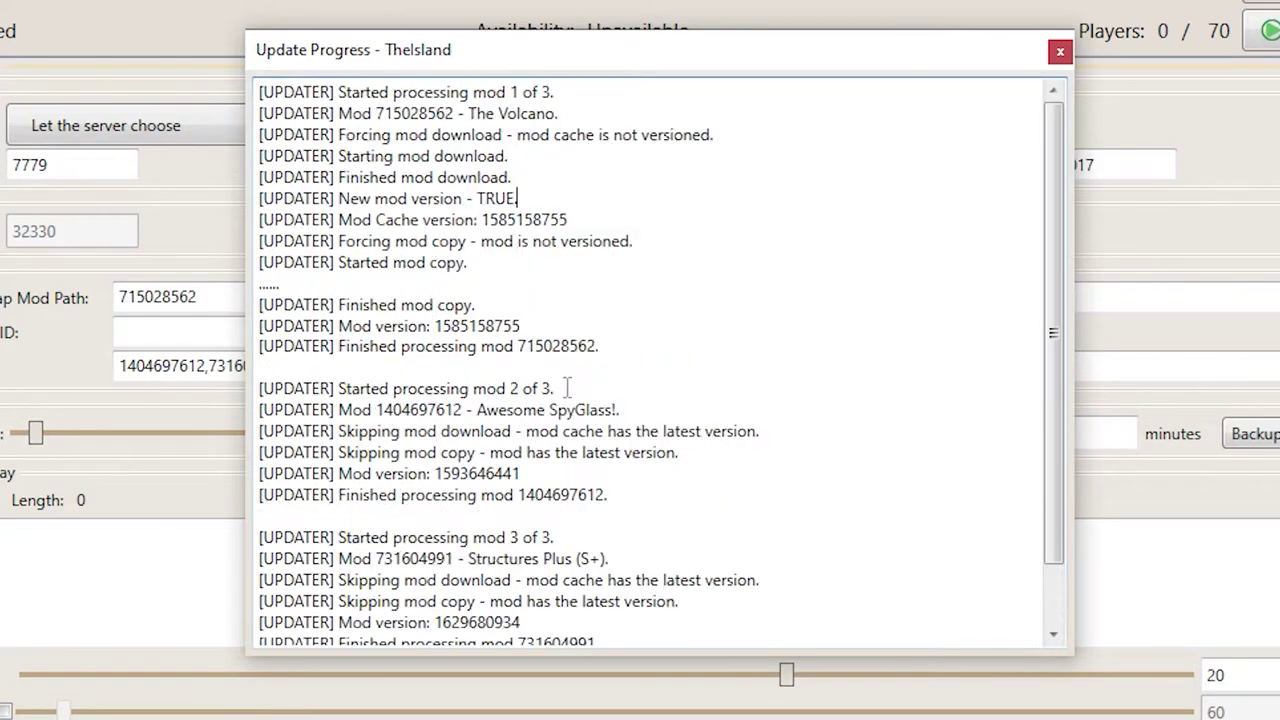
left_click(1060, 51)
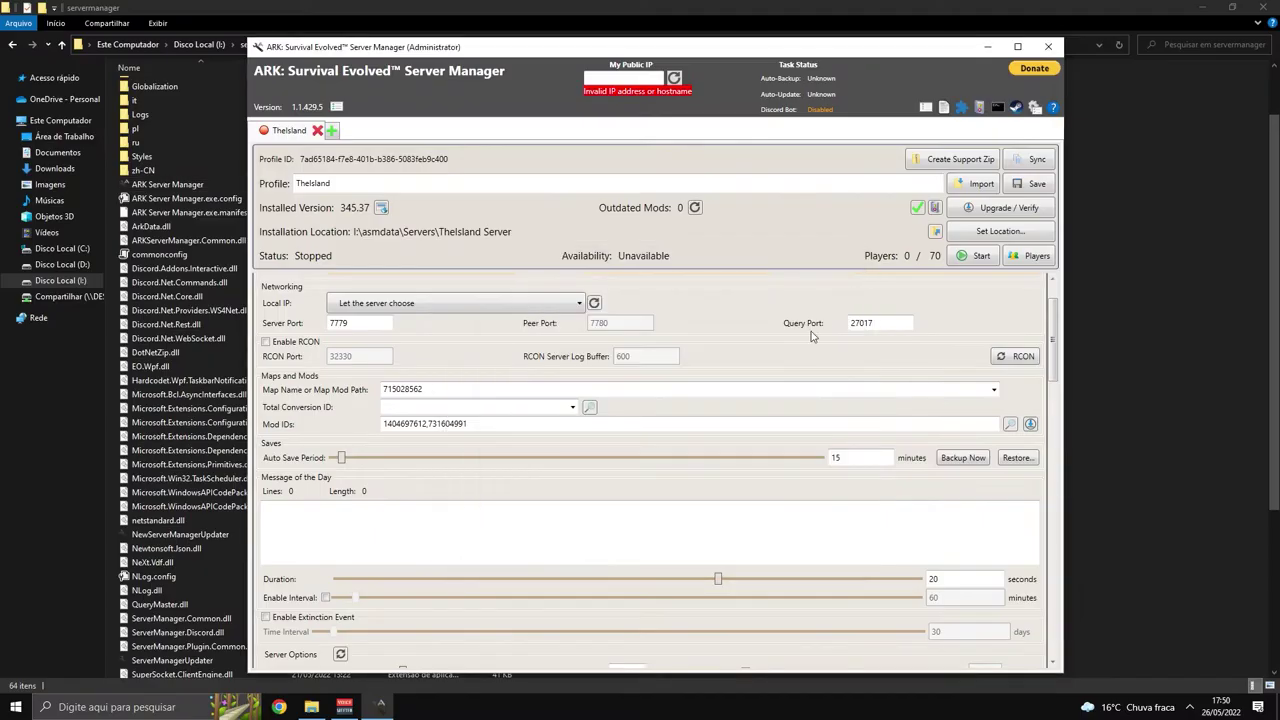
Replace the map name with TheVolcano, then save the profile and start the server.
double_click(203, 297)
key("BackSpace")
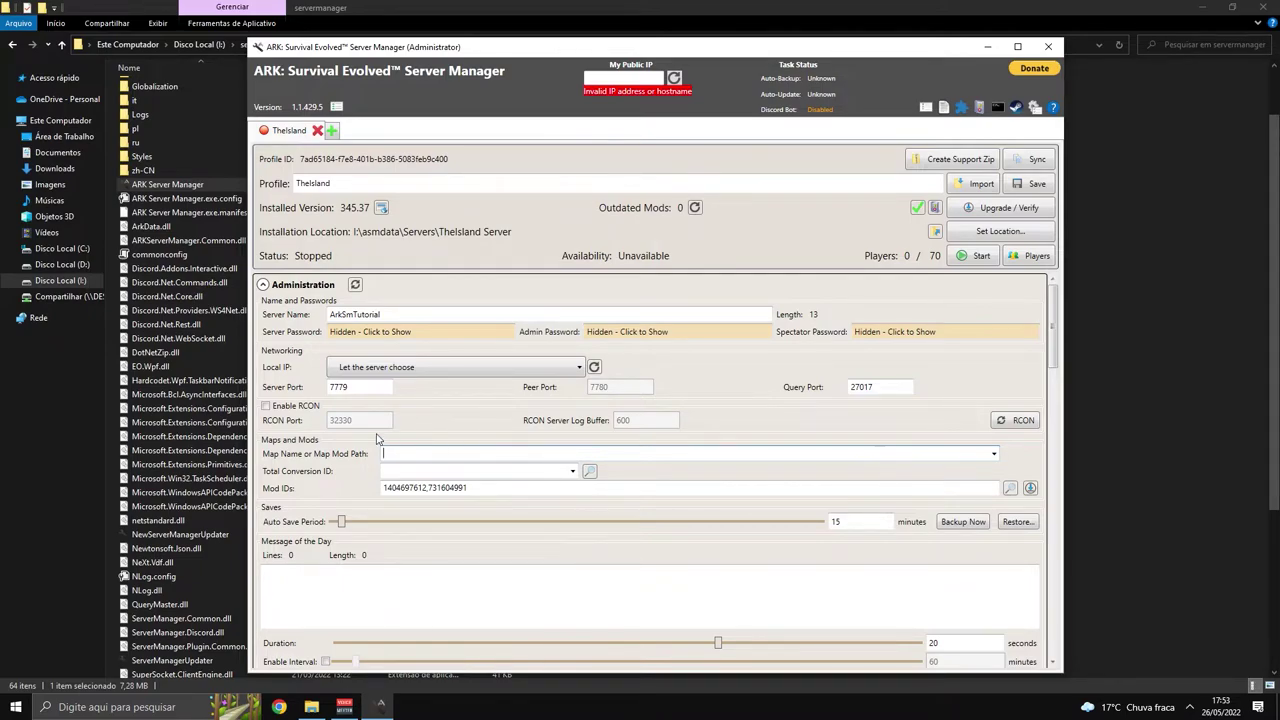
left_click(426, 452)
type("TheVolcano")
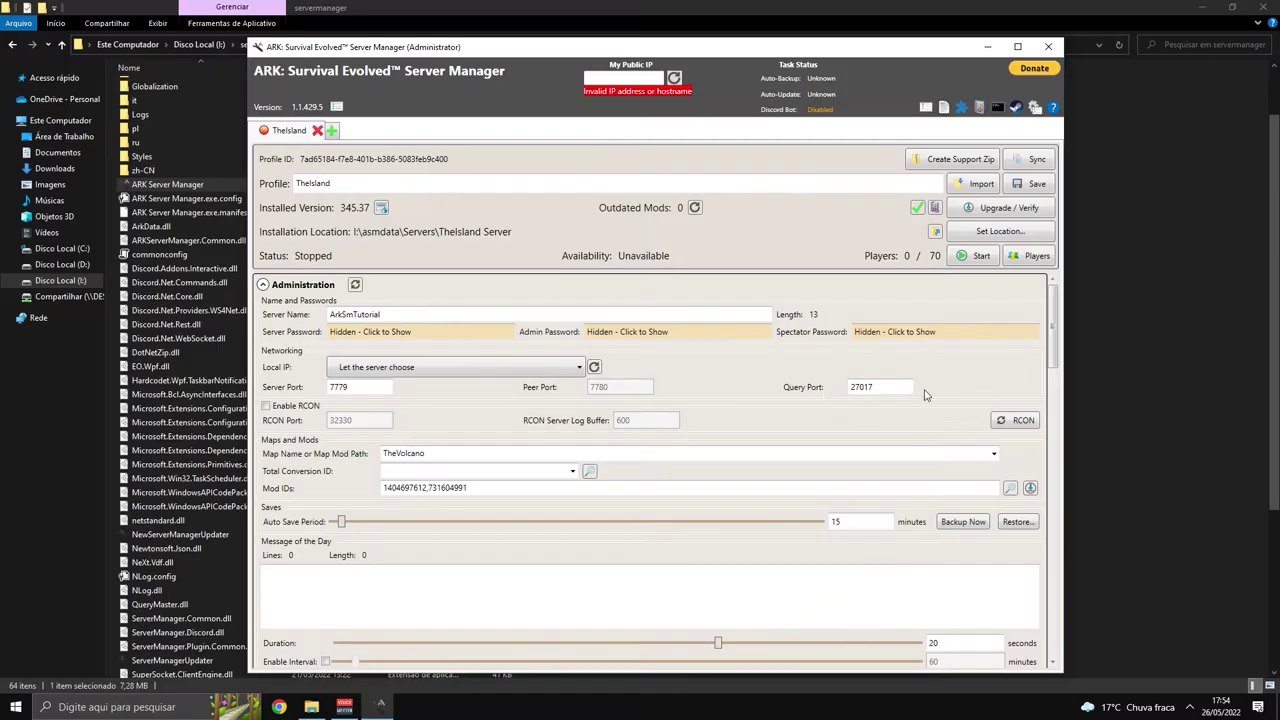
left_click(992, 455)
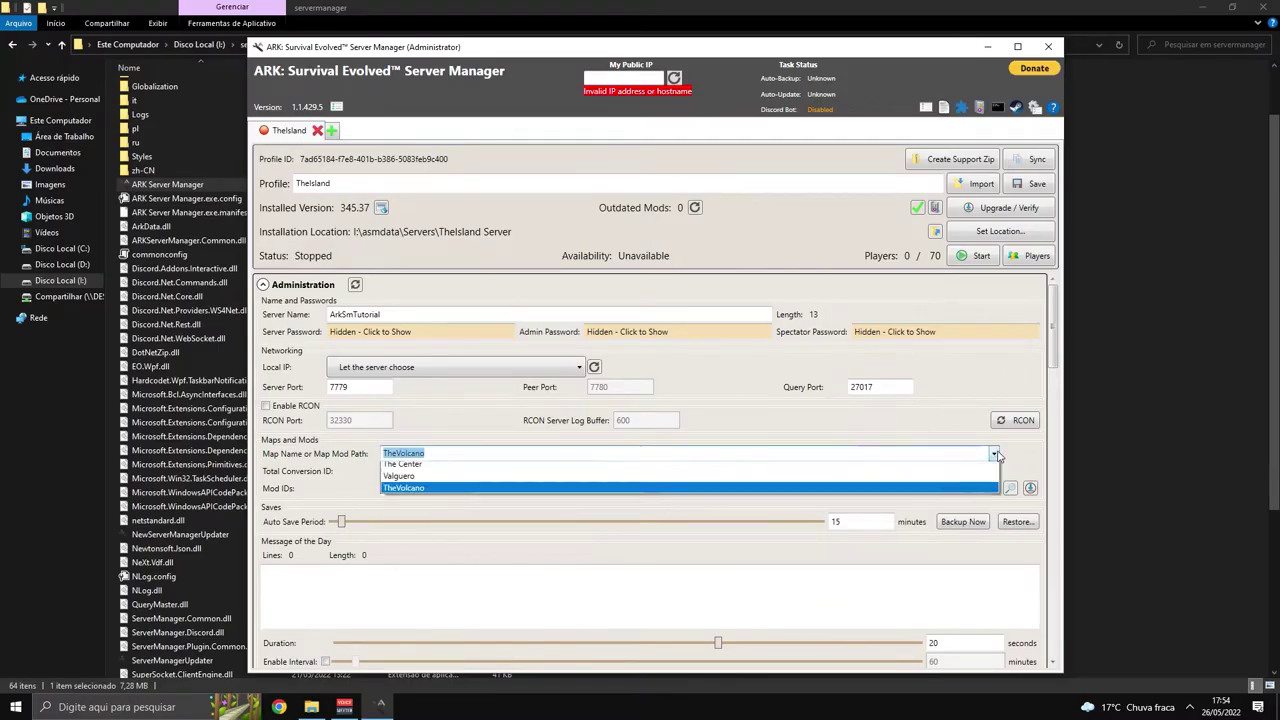
left_click(1004, 457)
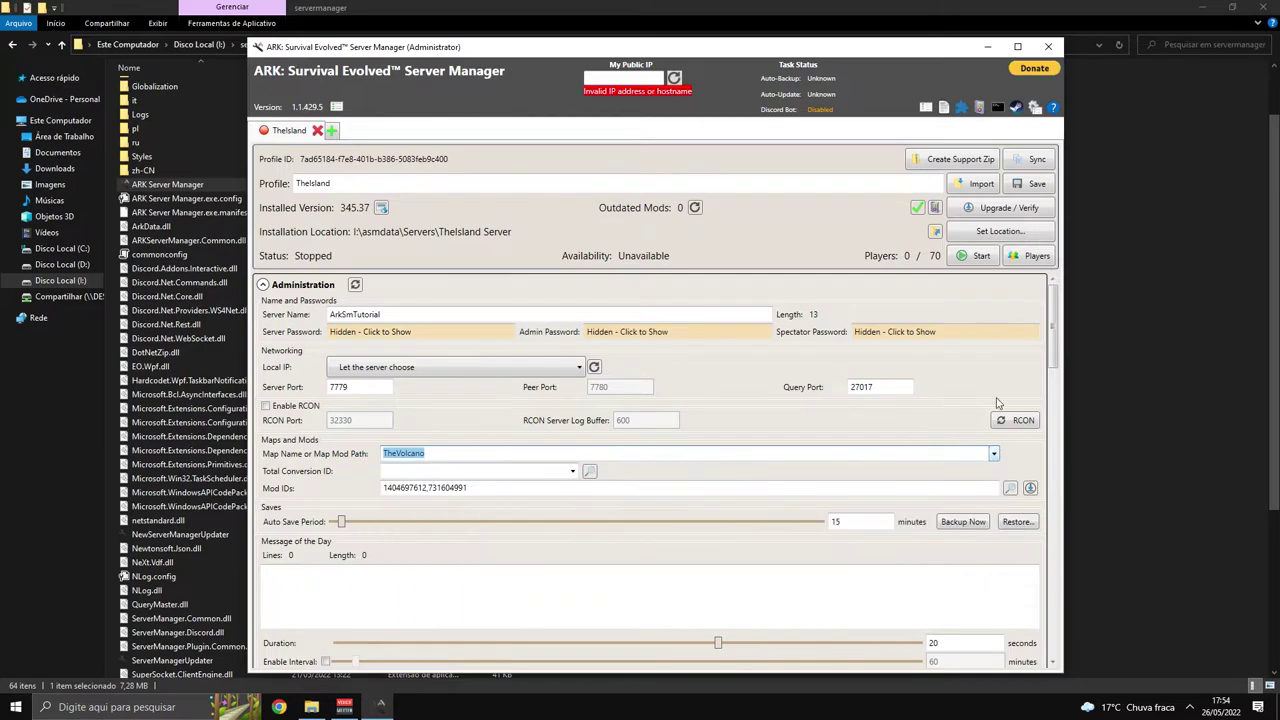
left_click(1037, 184)
left_click(960, 257)
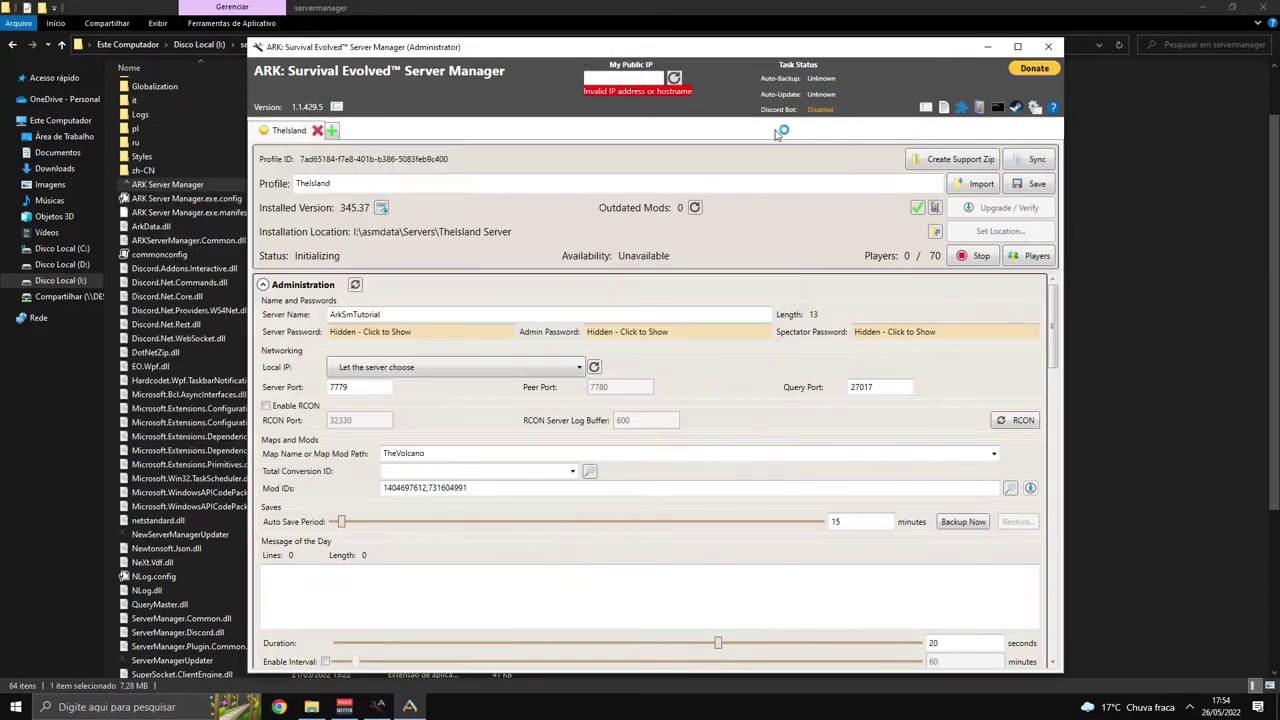
Try TheVolcana as the map name, save the profile and close the server console.
left_click(455, 452)
left_click(455, 452)
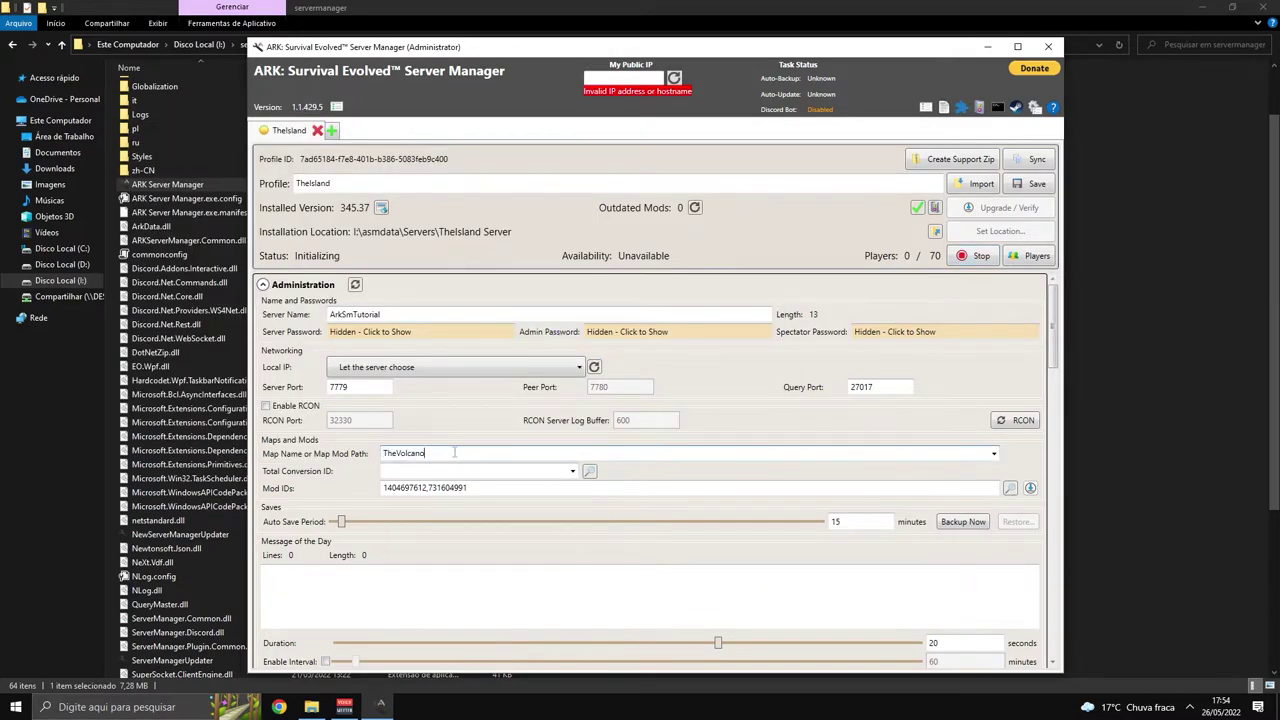
type("a")
left_click(1030, 185)
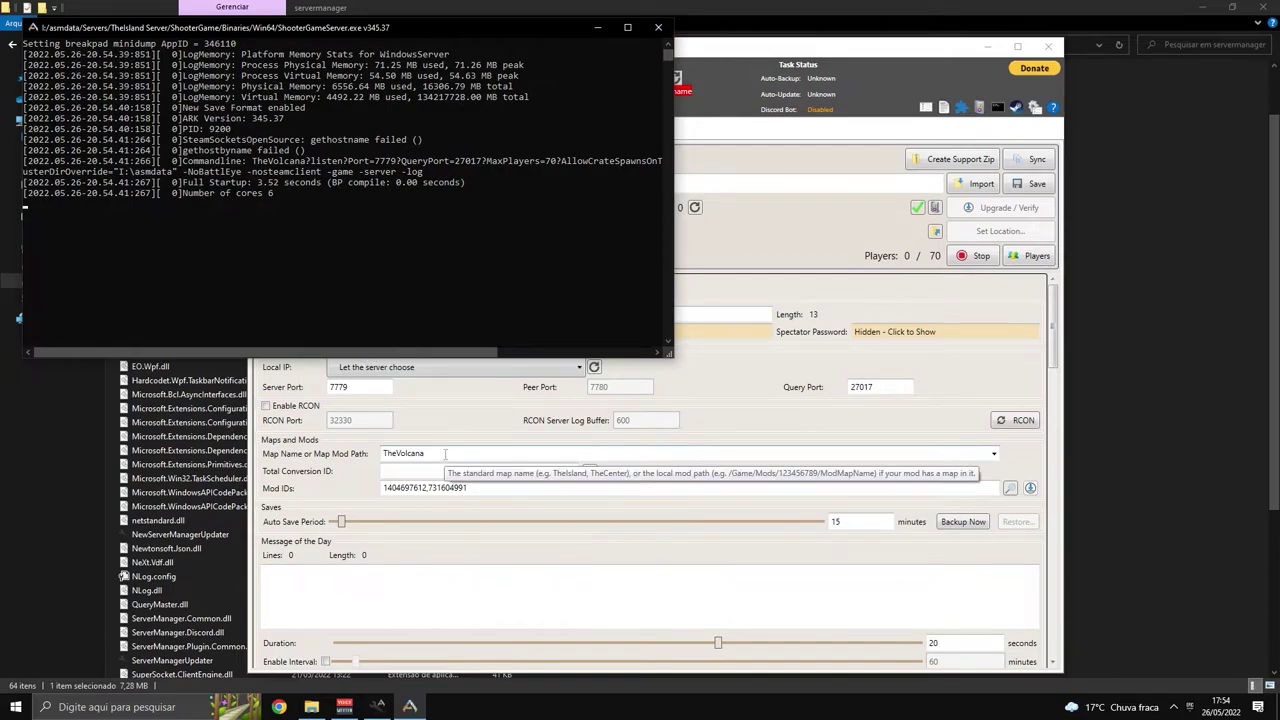
left_click(661, 16)
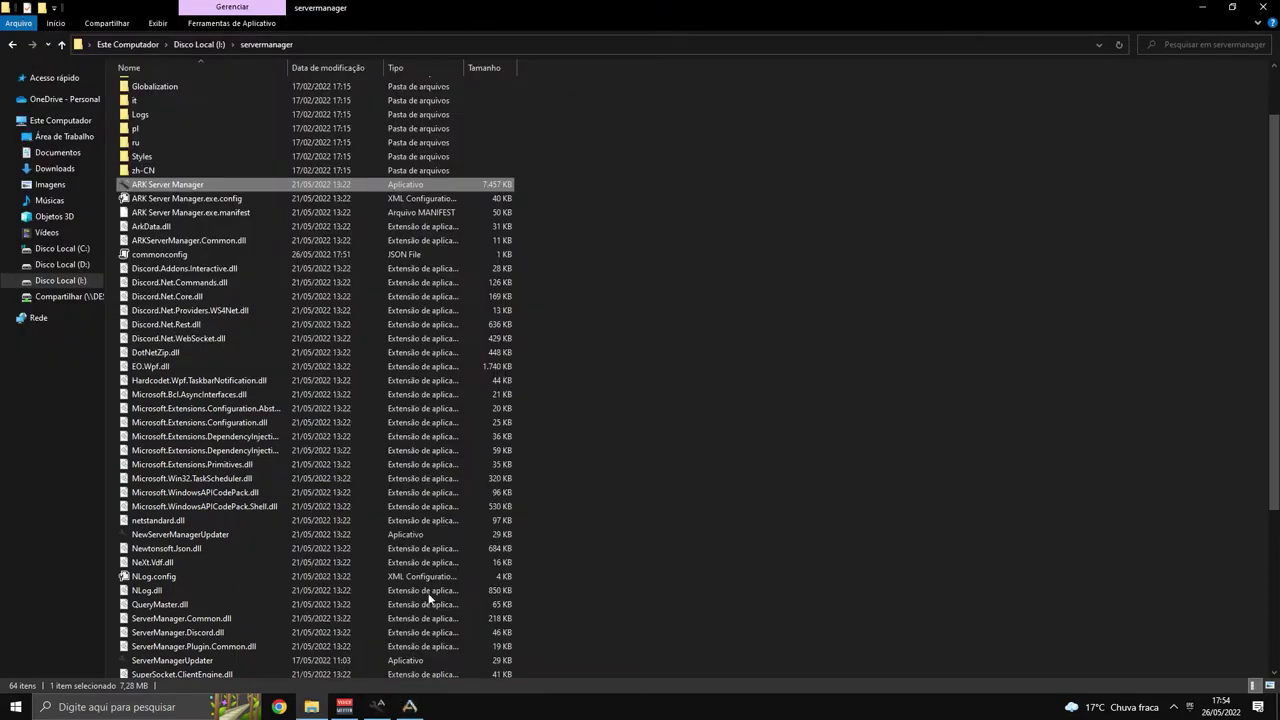
Return to ARK Server Manager, correct the map name to TheVolcano and restart the server.
left_click(378, 706)
left_click(477, 457)
left_click(477, 457)
key("BackSpace")
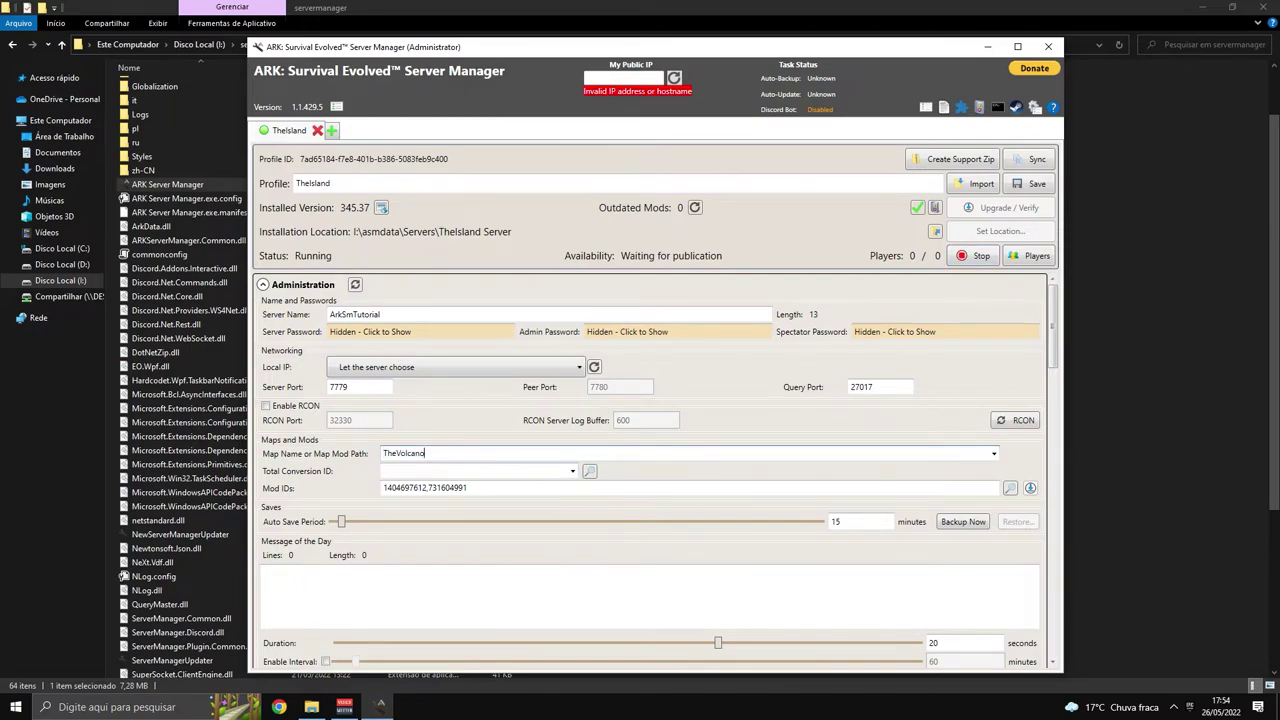
left_click(982, 255)
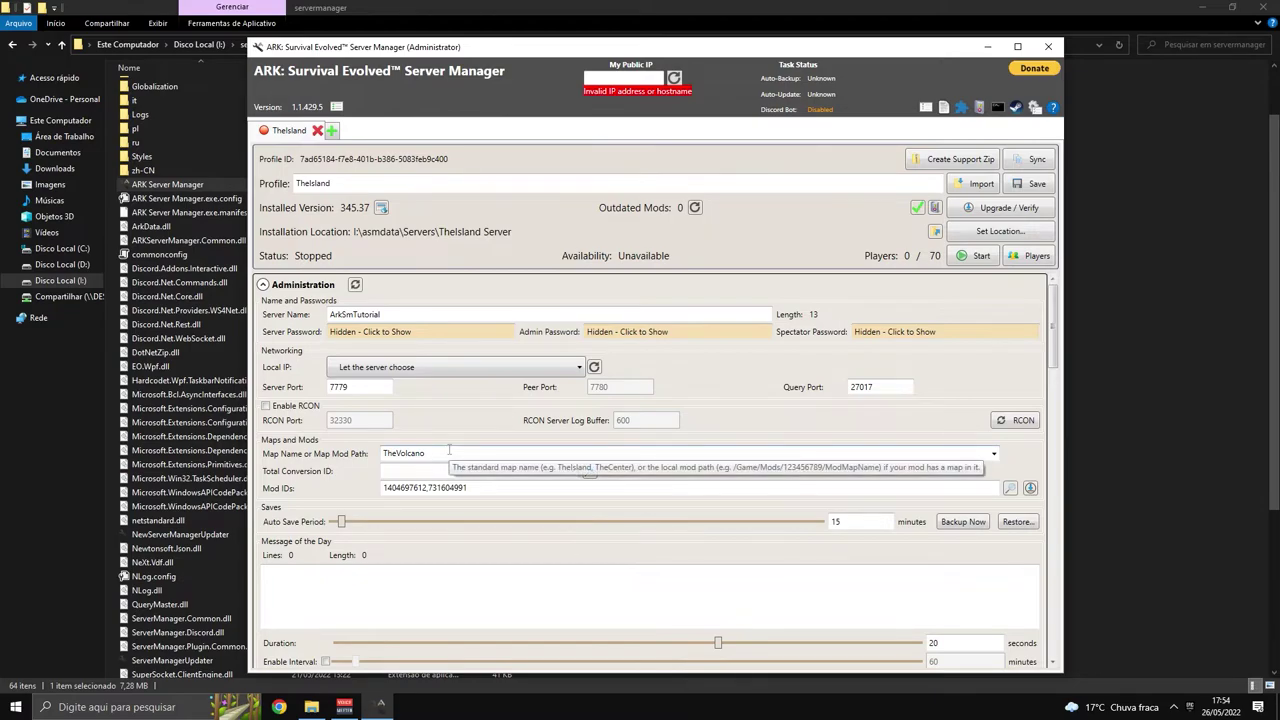
left_click(970, 257)
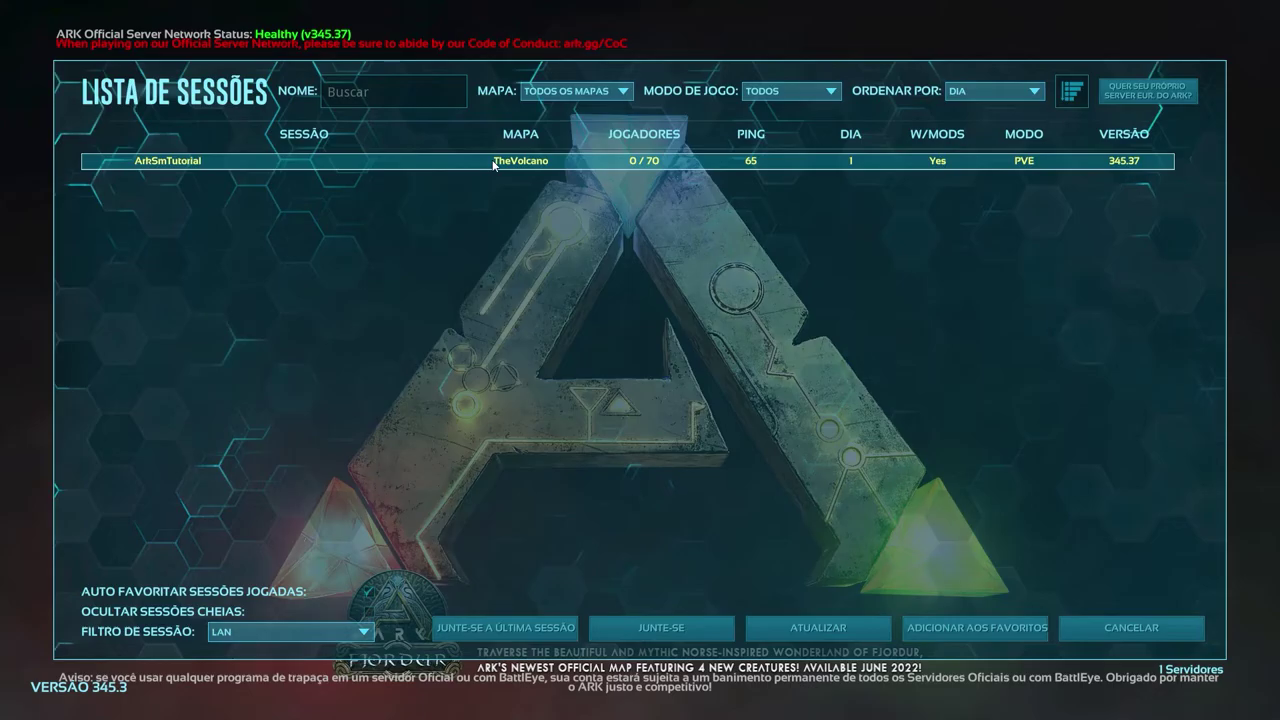
Join the ArkSmTutorial session from the game's LAN session list and respawn in the West 1 region.
left_click(661, 627)
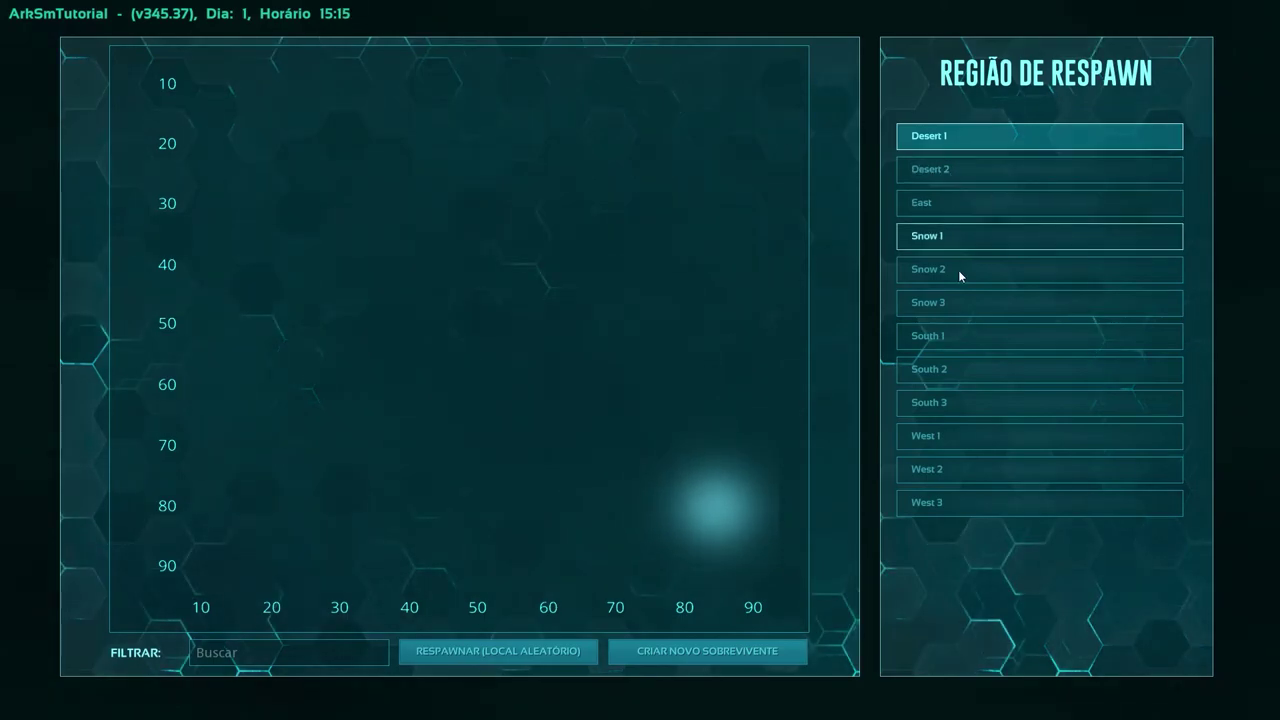
left_click(949, 436)
left_click(522, 651)
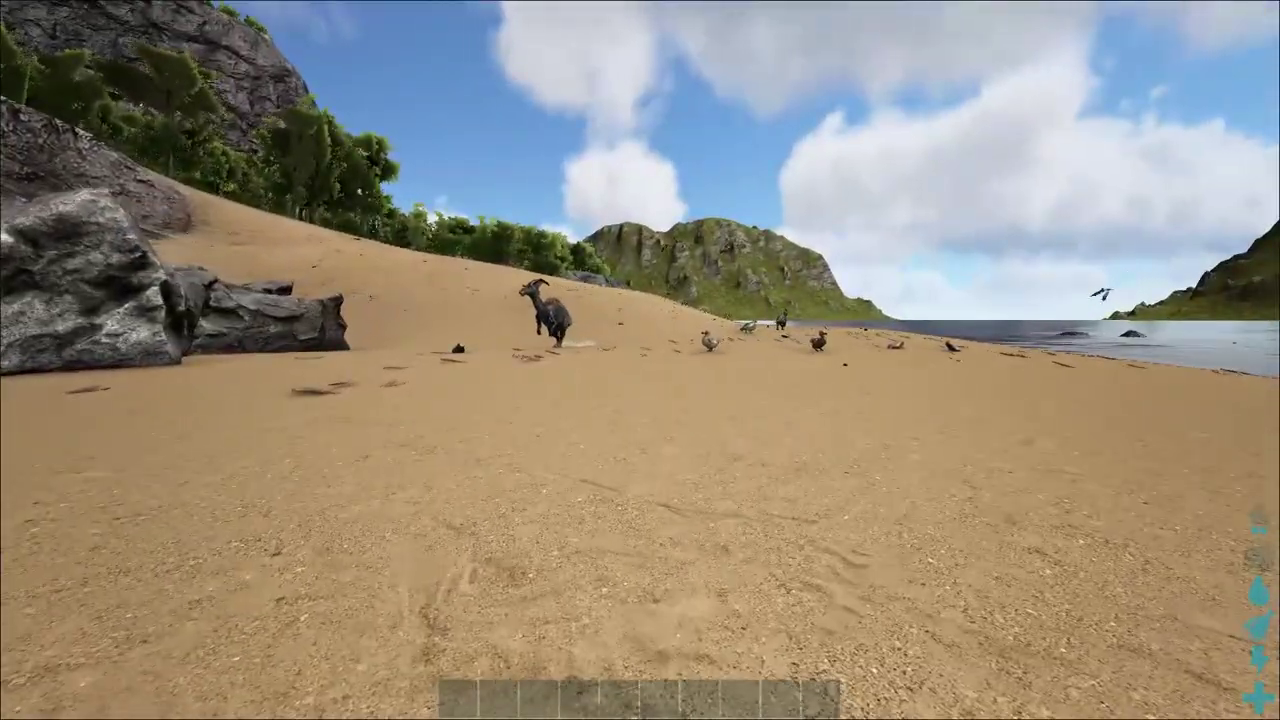
Open the in-game map to check the survivor's location, then close it.
key("m")
key("m")
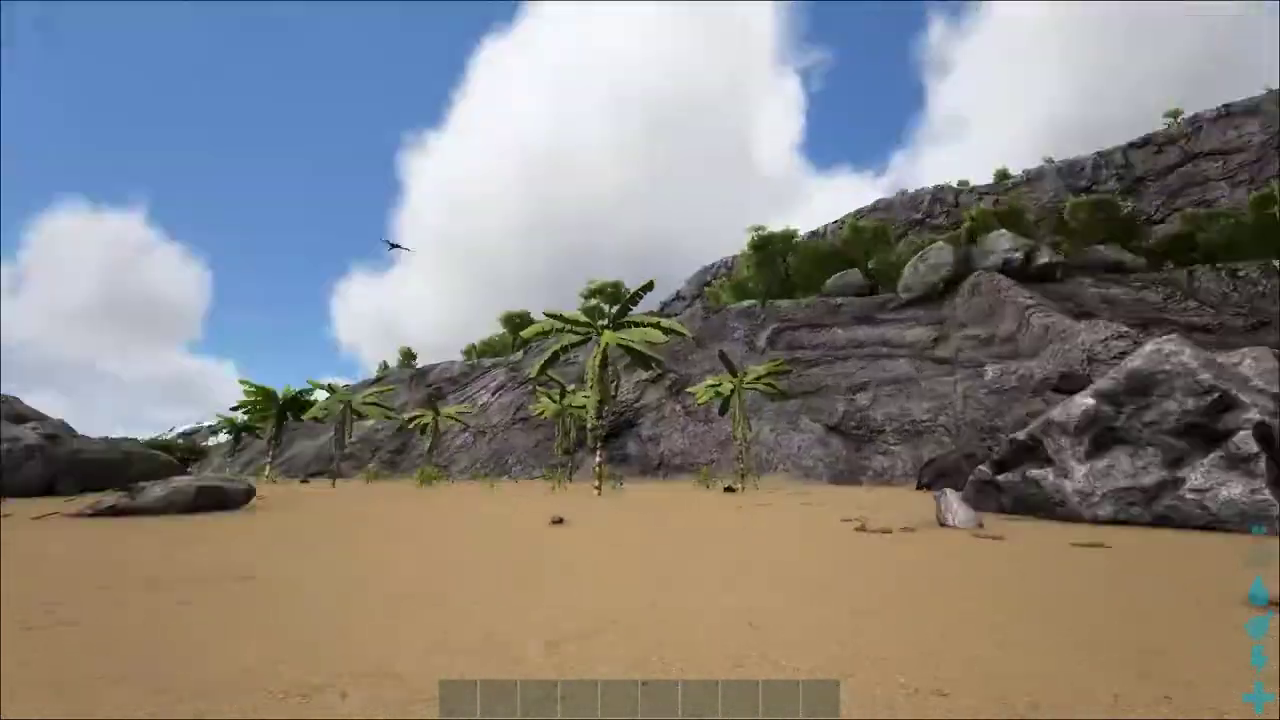